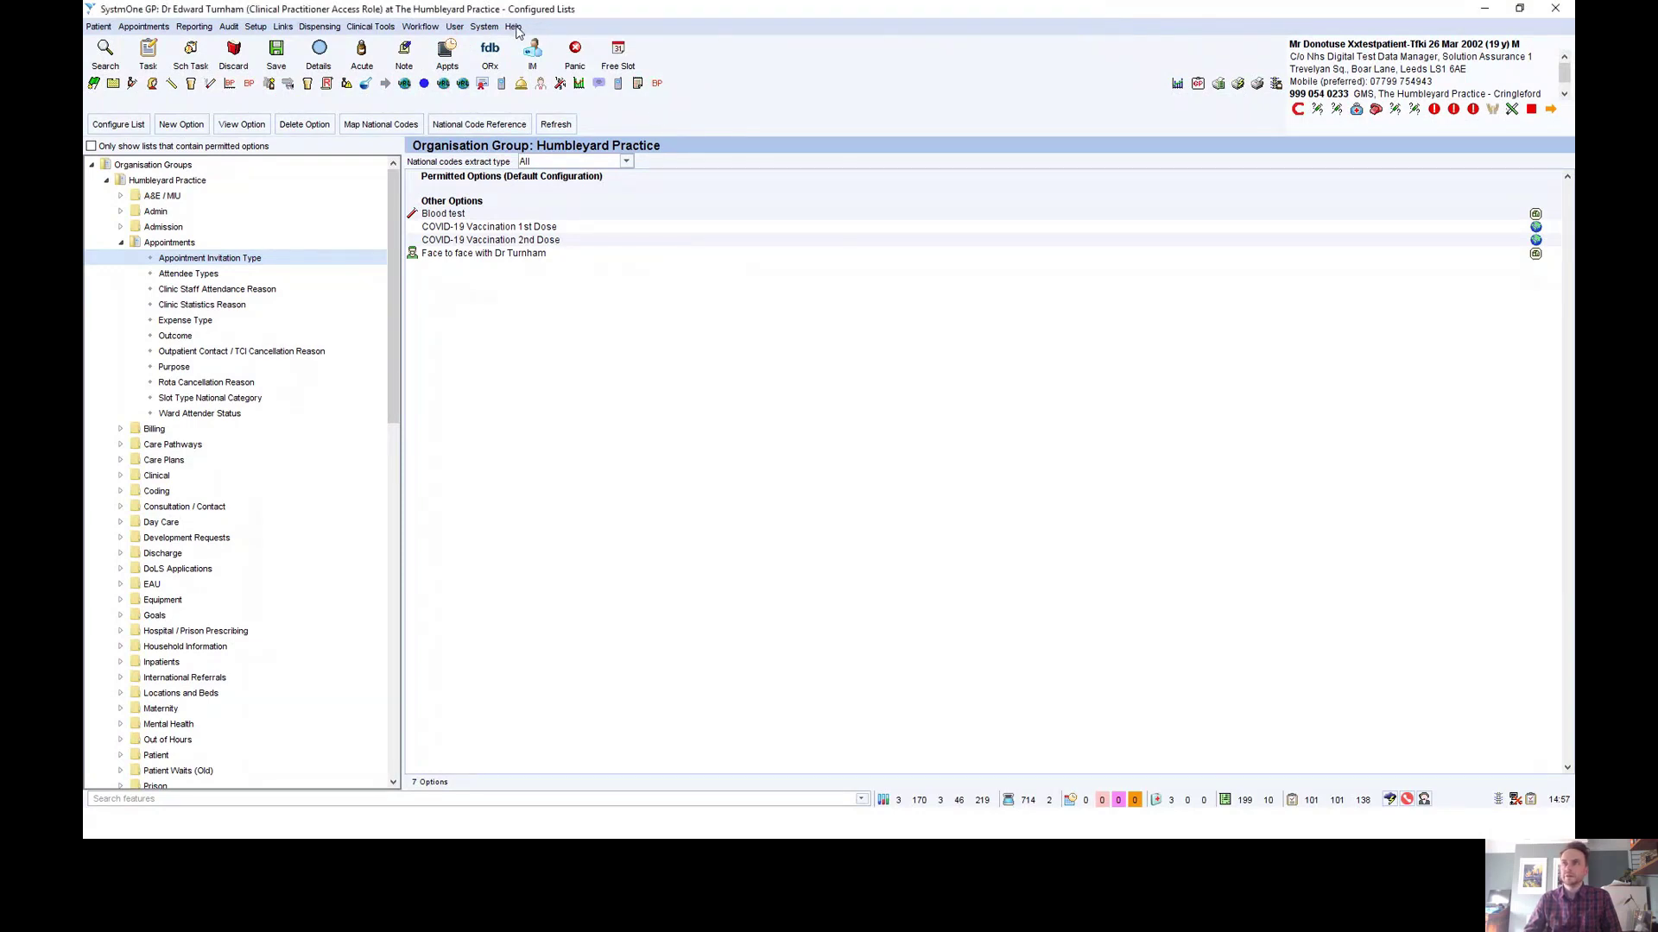
# Open the Bulk Register and Appointment Booking Website guide from Help > Support and FAQs, dismissing the file-open error
pyautogui.click(515, 26)
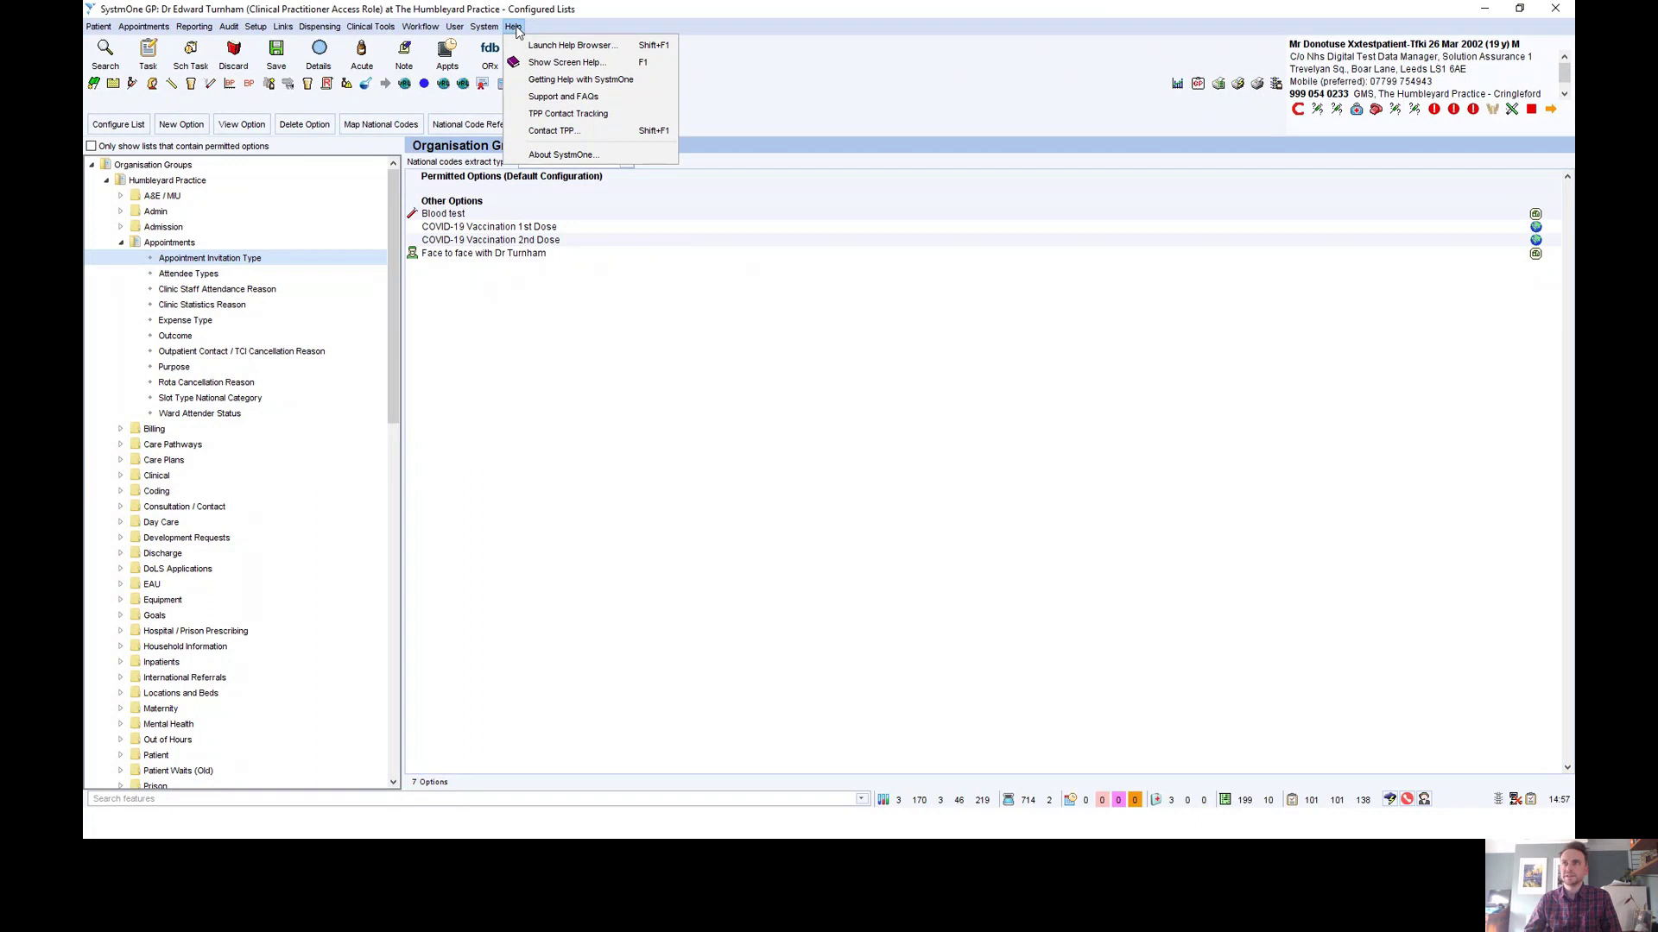
pyautogui.click(563, 96)
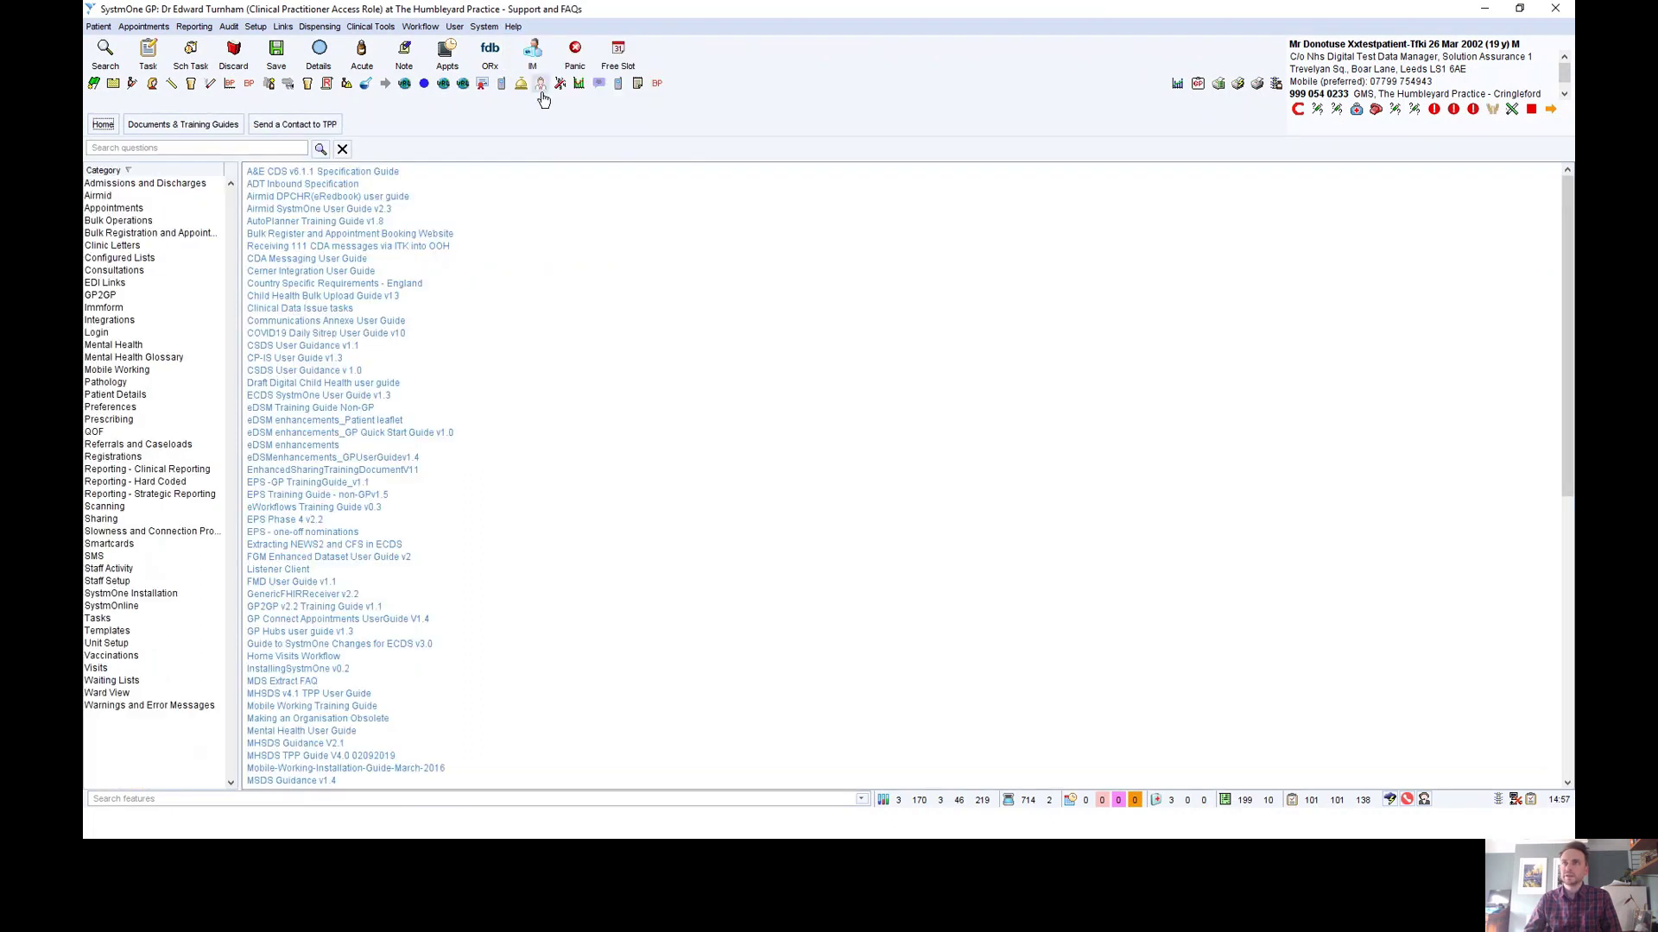
pyautogui.click(204, 127)
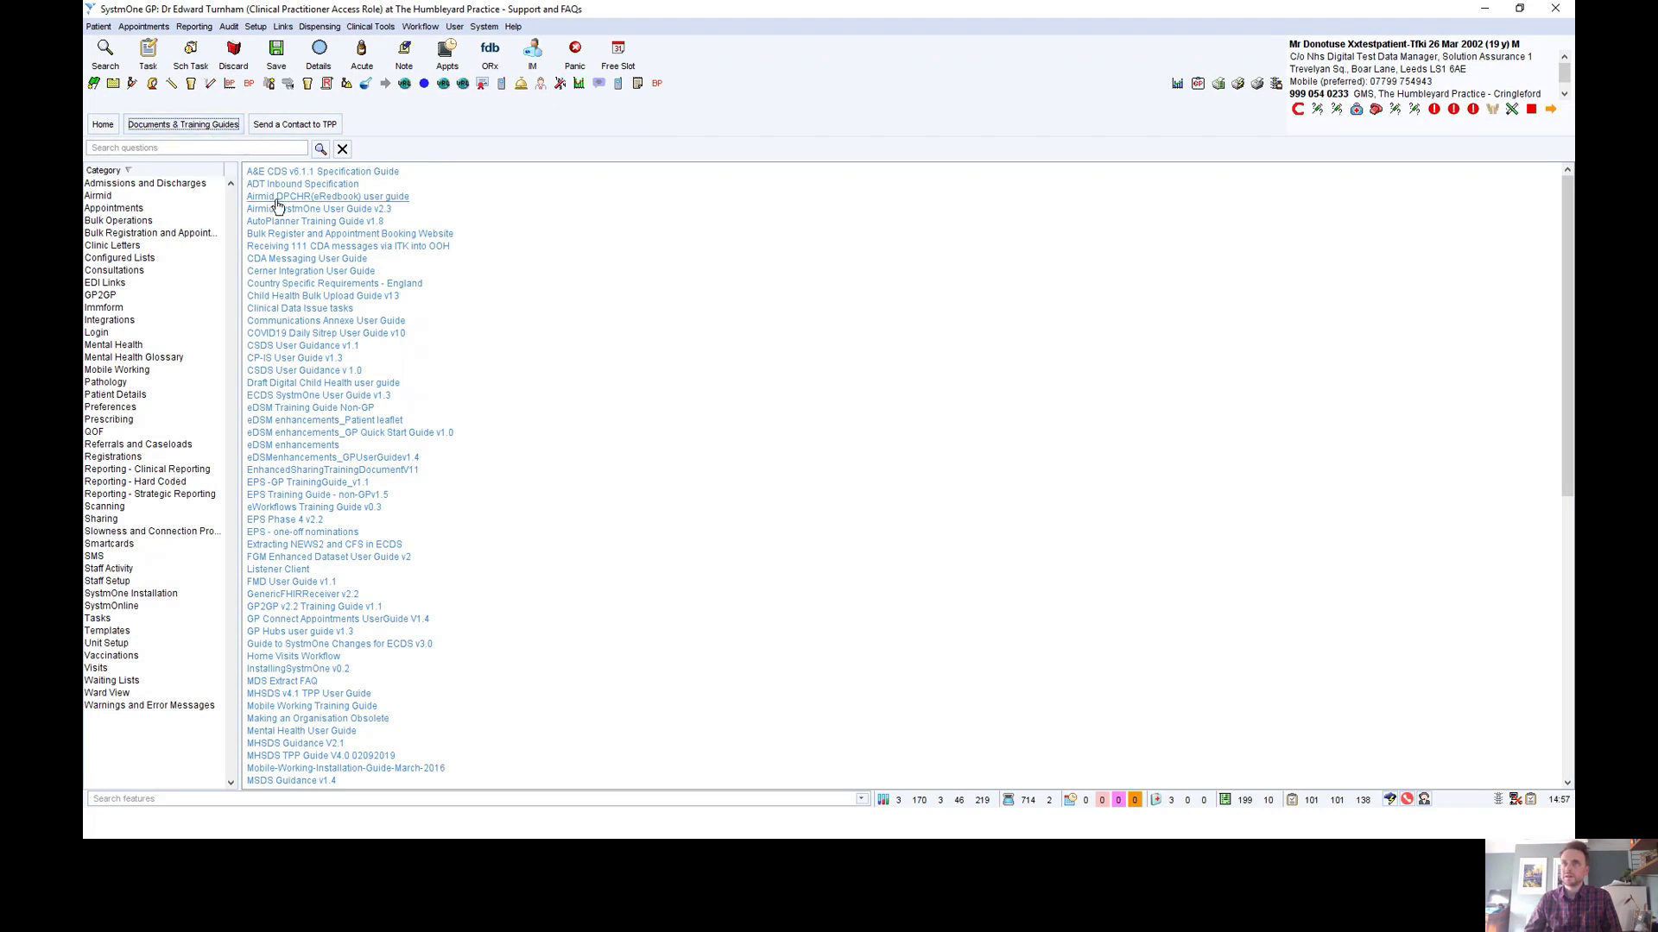
pyautogui.click(329, 236)
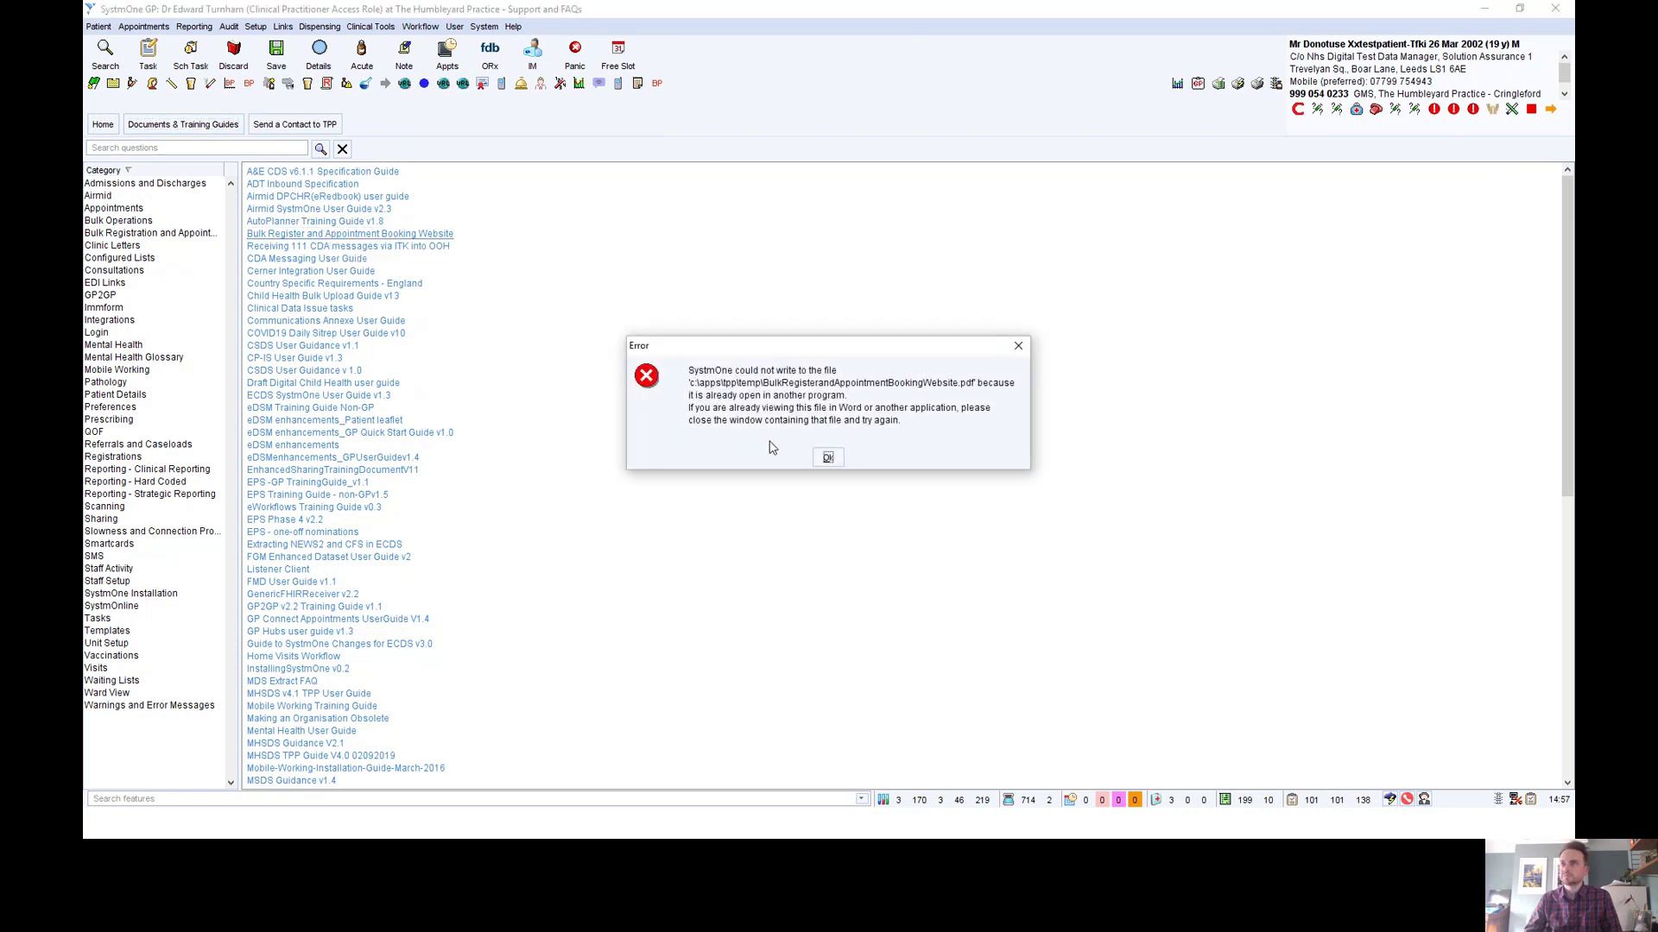
pyautogui.click(828, 459)
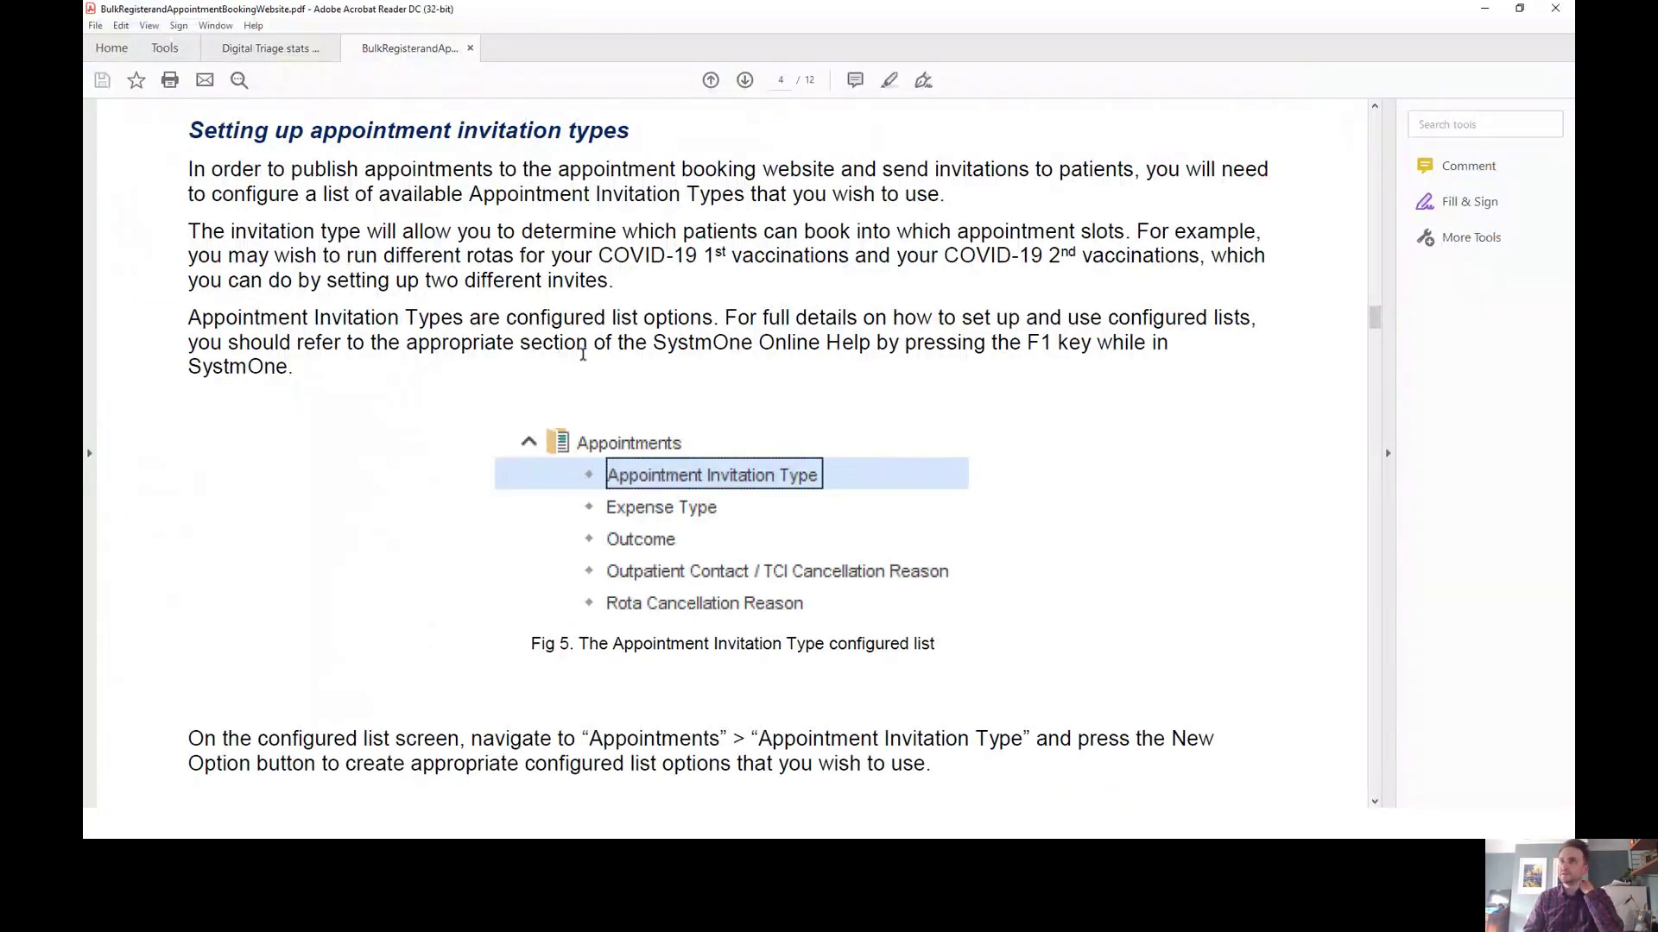
# Read the PDF's 'Setting up appointment invitation types' section, then switch back to SystmOne
pyautogui.scroll(-1, 981, 493)
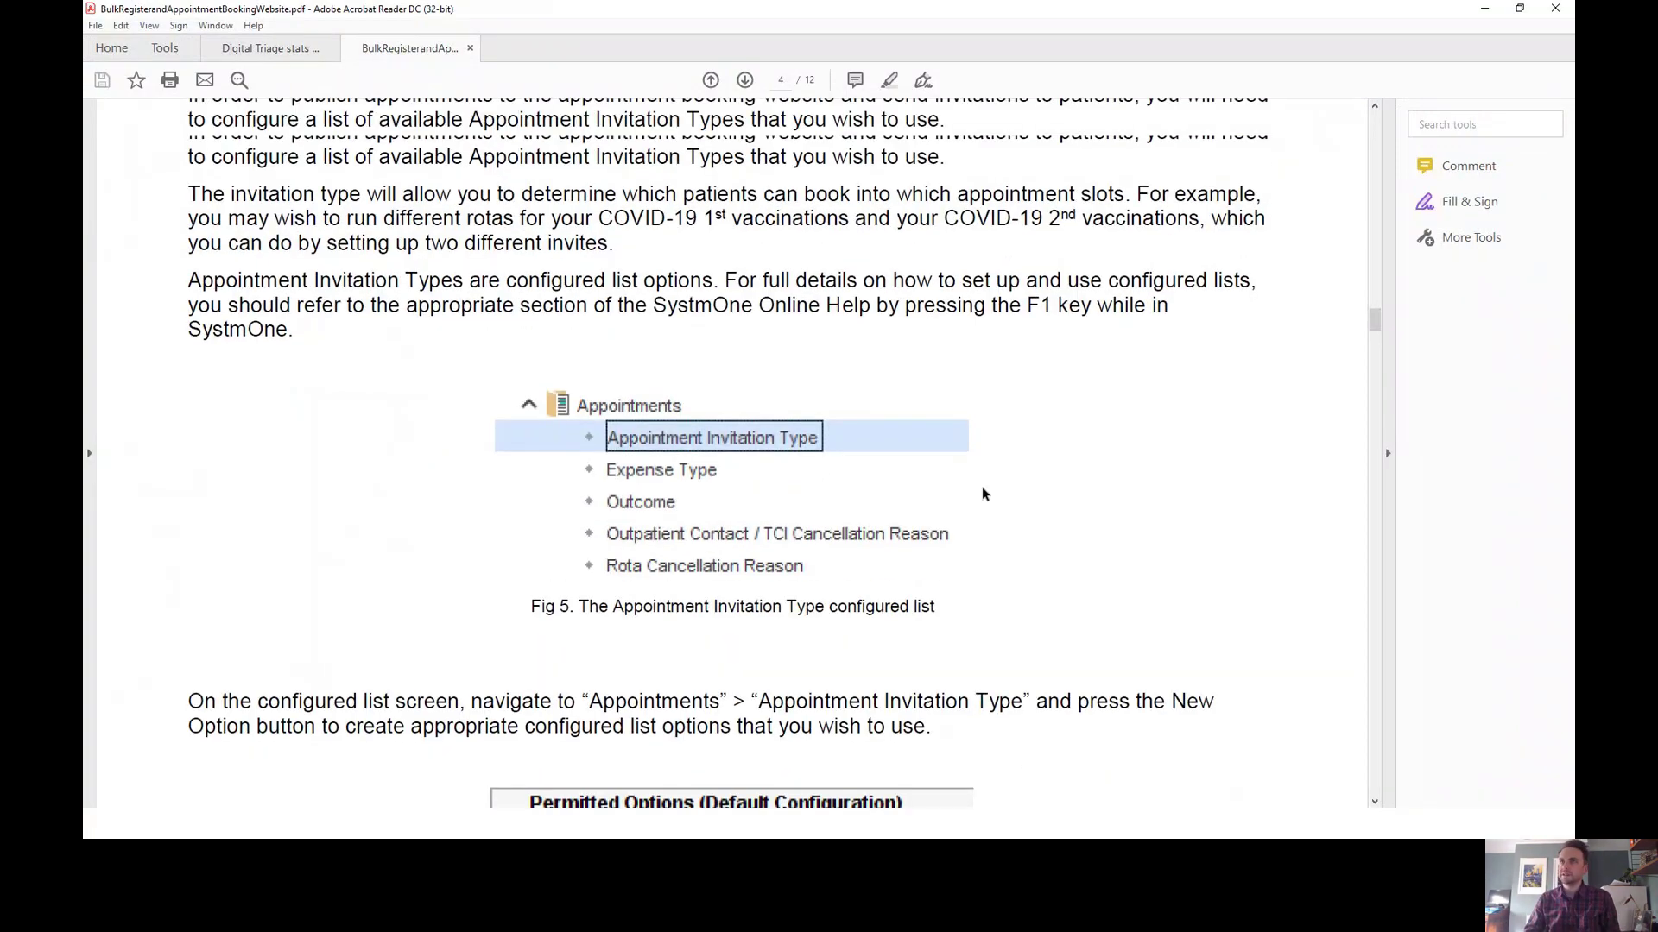
pyautogui.scroll(1, 984, 491)
pyautogui.scroll(-10, 987, 484)
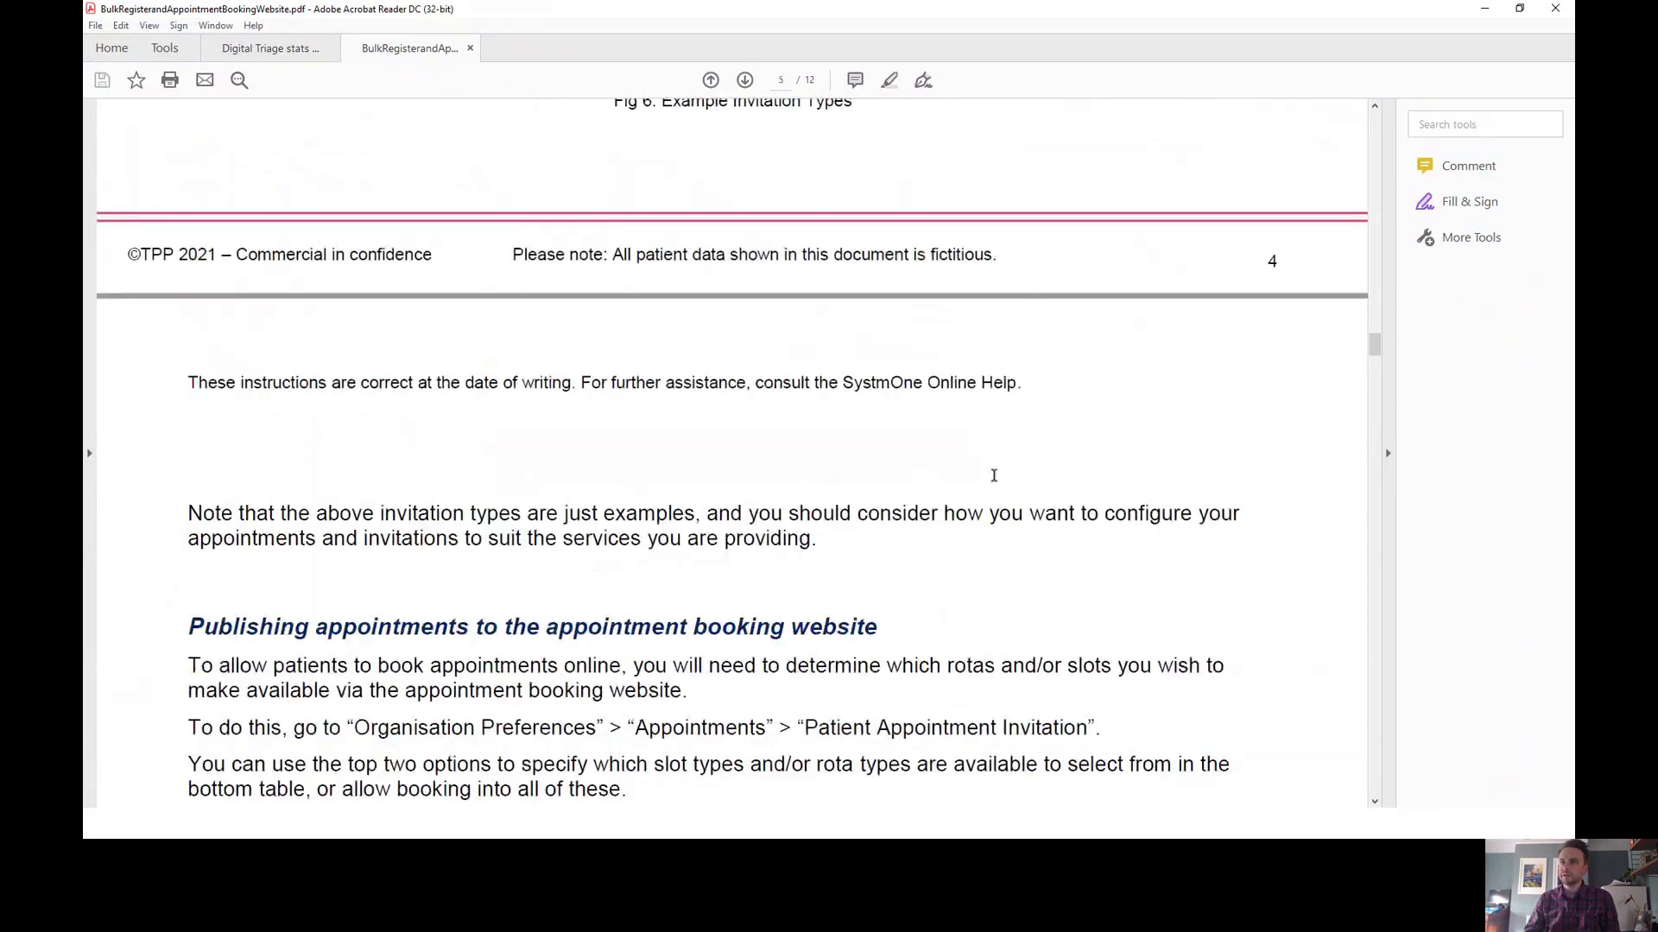
pyautogui.scroll(8, 994, 478)
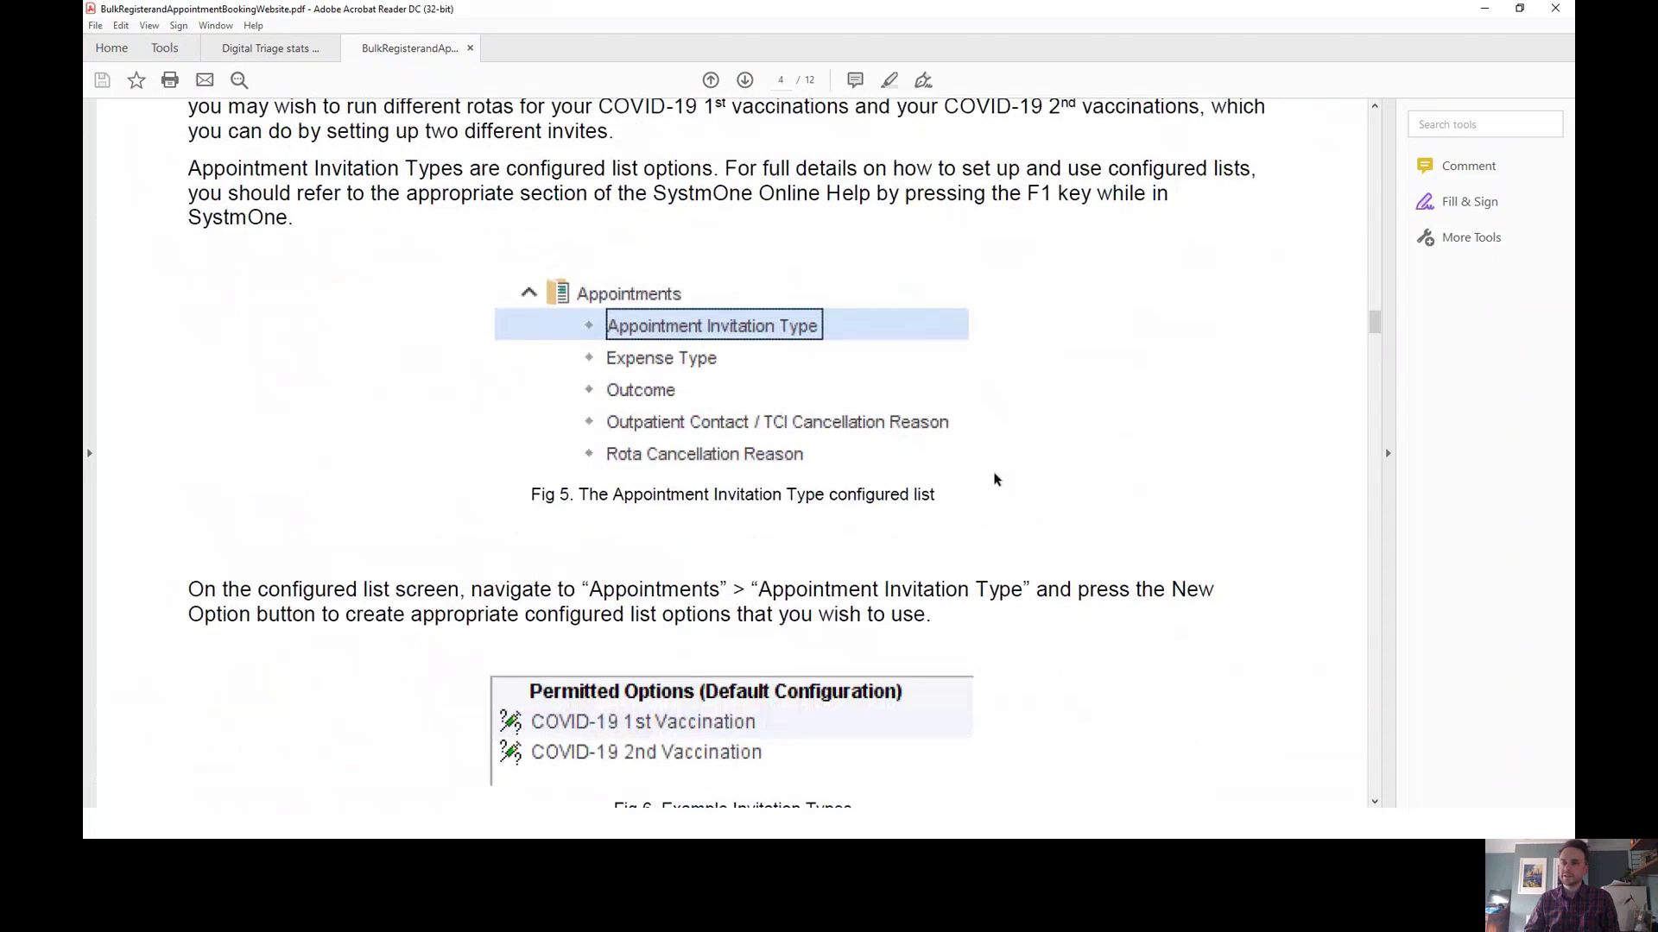
pyautogui.scroll(3, 995, 479)
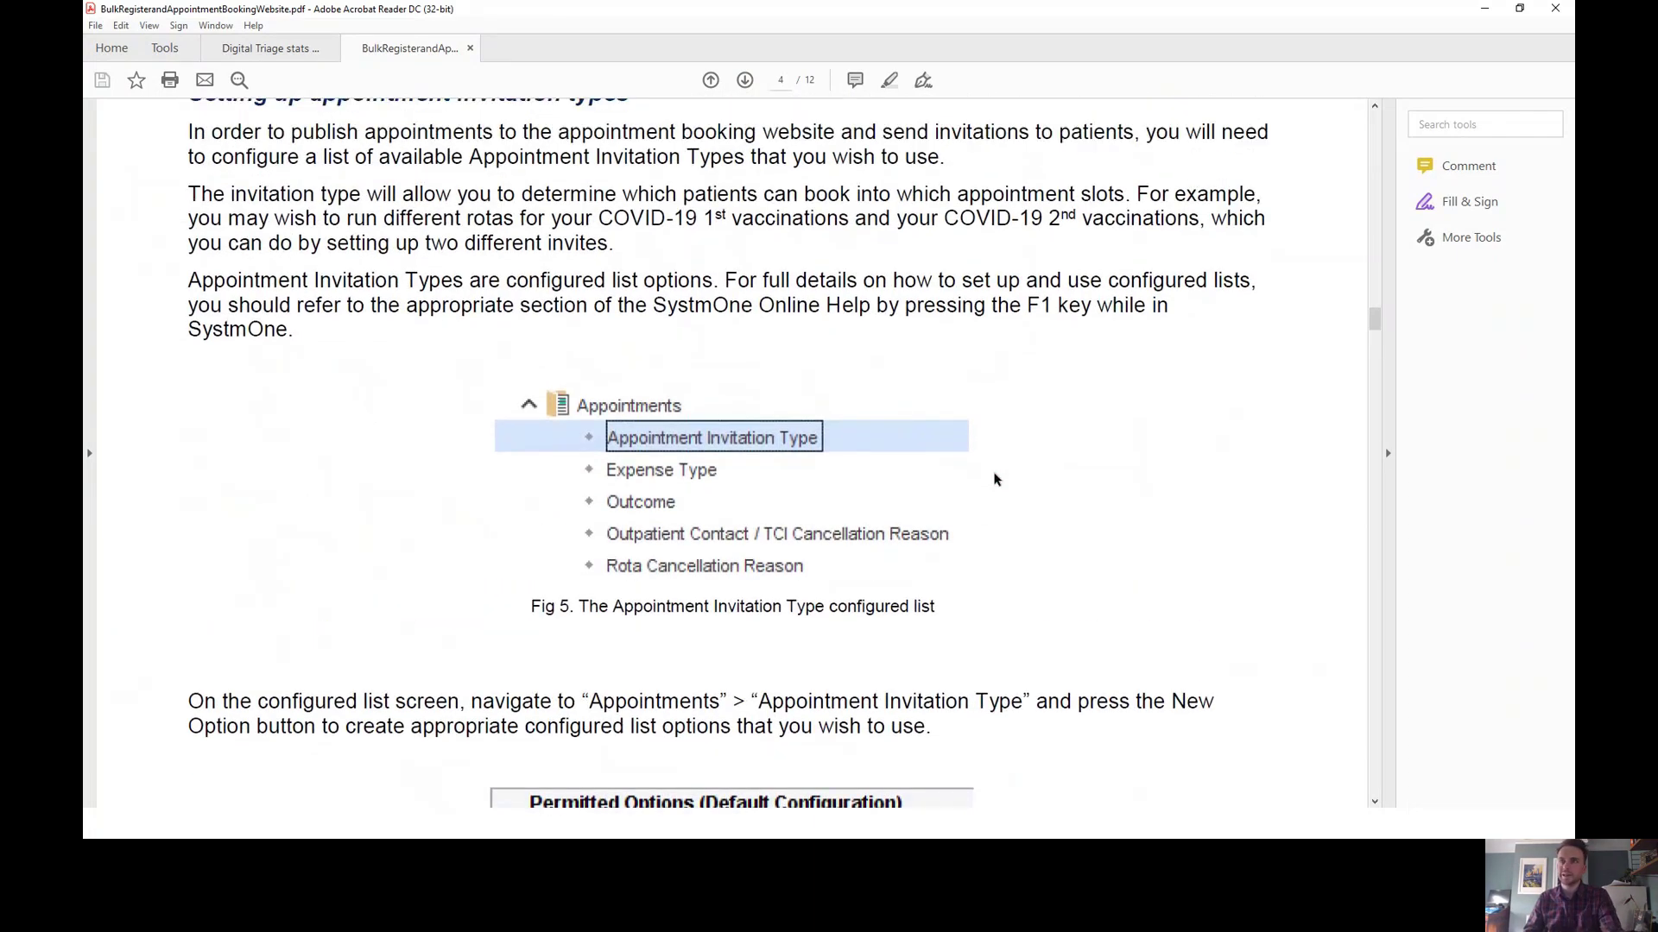
pyautogui.hotkey('alt', 'Tab')
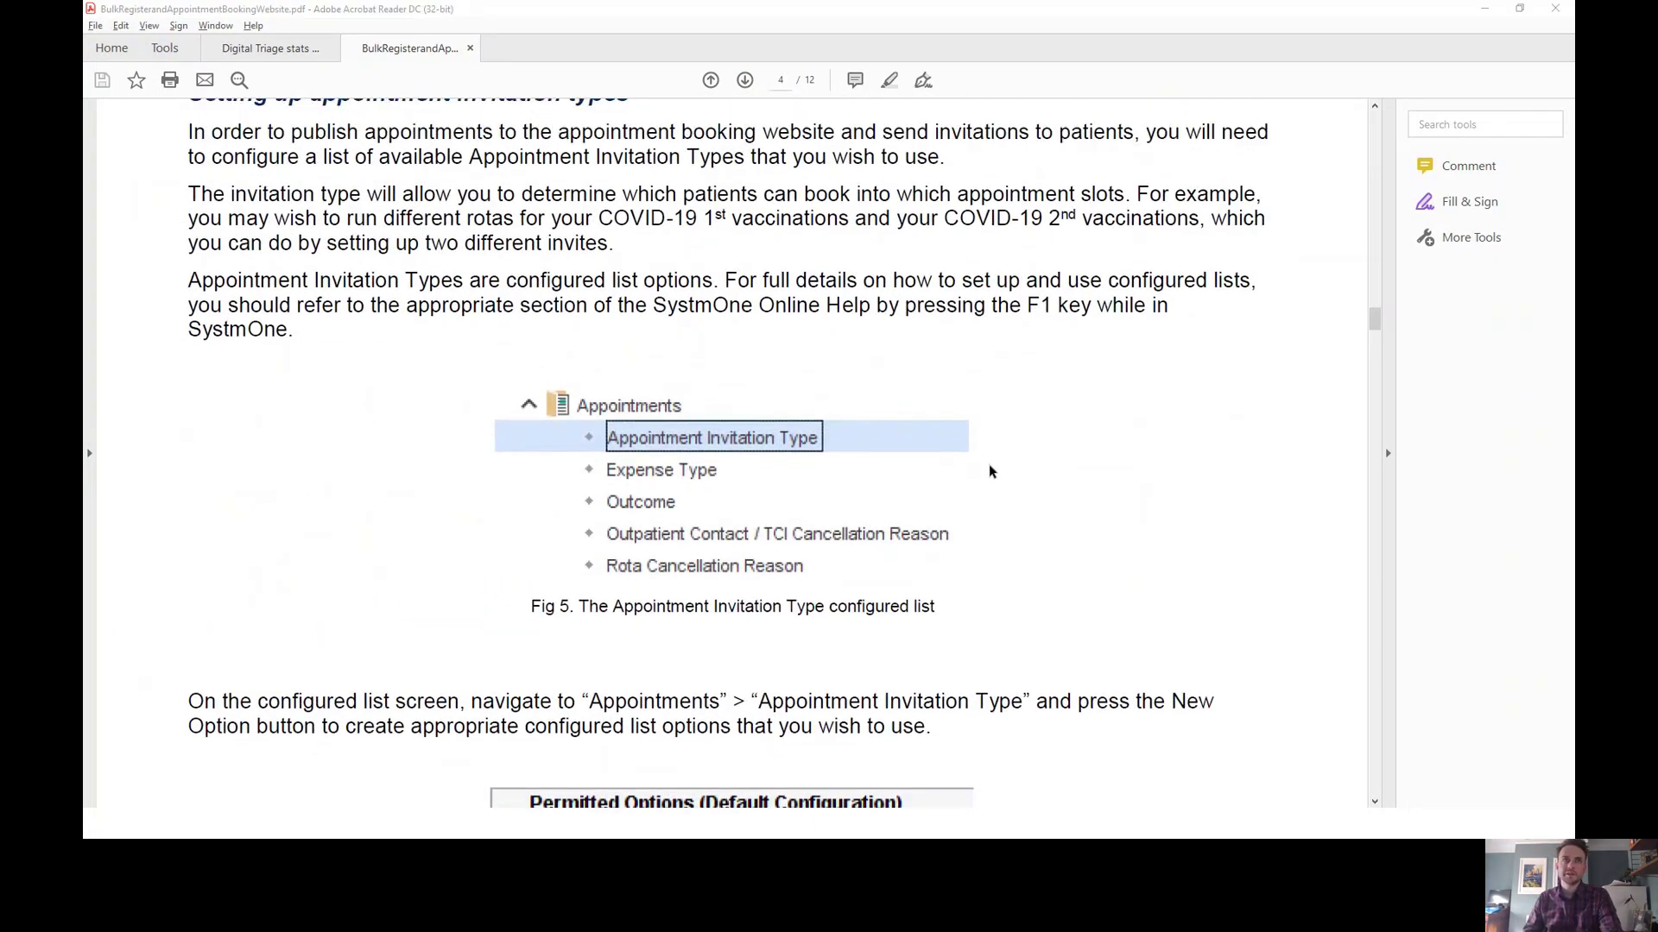
pyautogui.hotkey('alt', 'Tab')
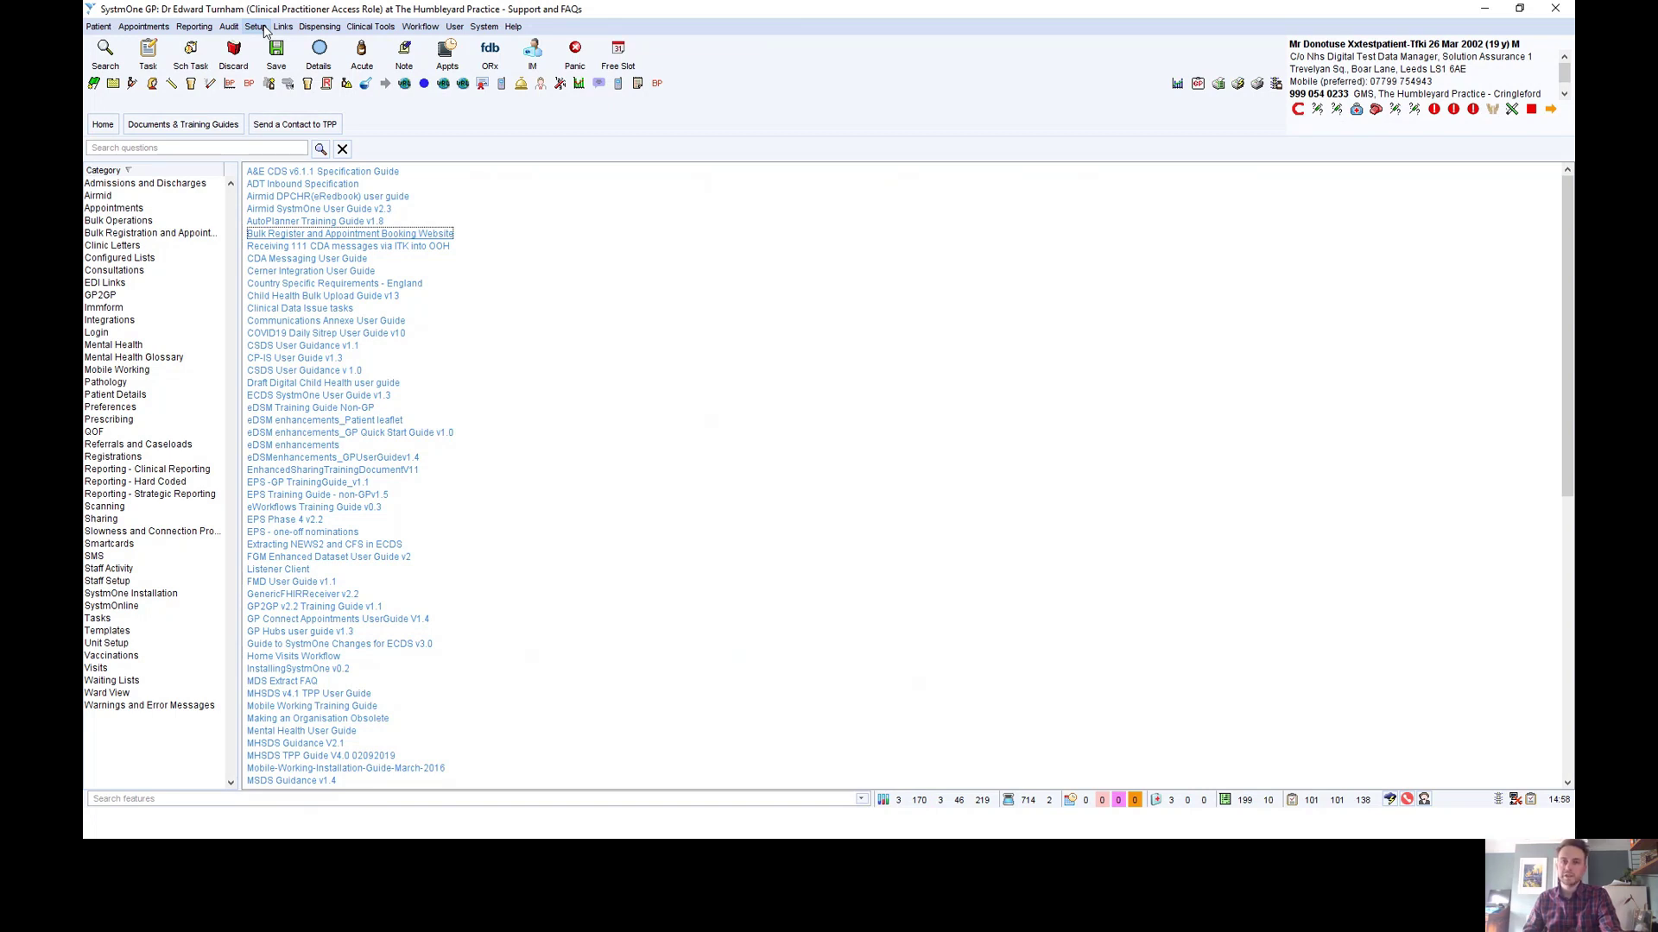
# Open Organisation Groups and expand Norfolk and Waveney to show the Humbleyard Practice group
pyautogui.click(264, 30)
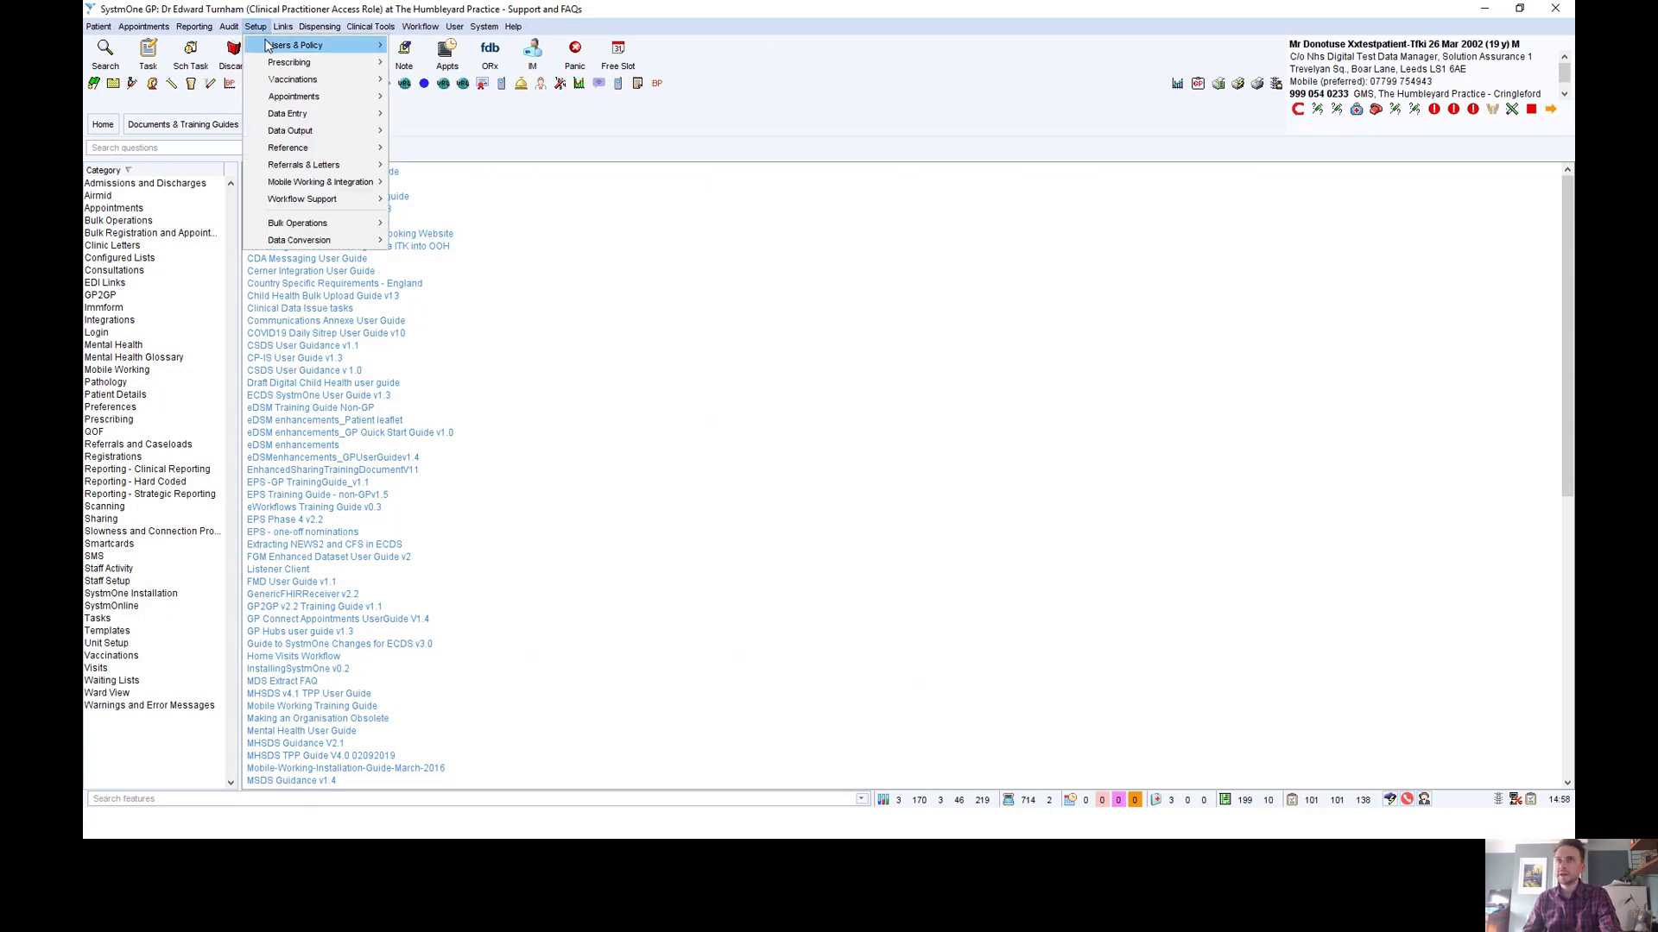
pyautogui.moveTo(298, 45)
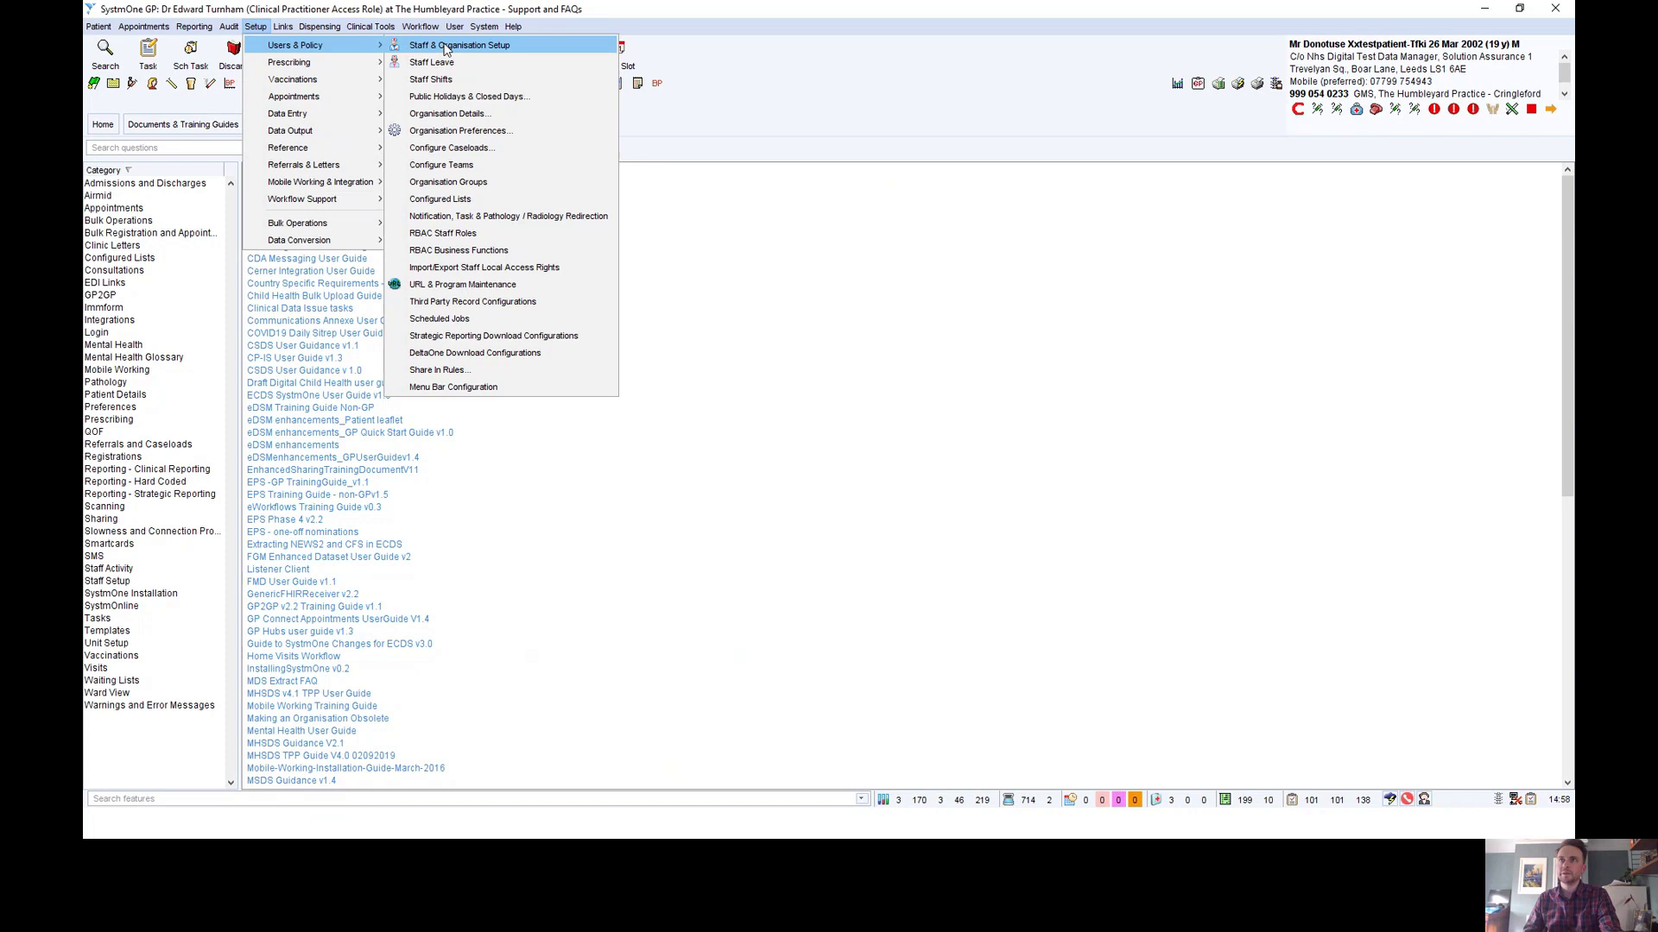
pyautogui.click(465, 183)
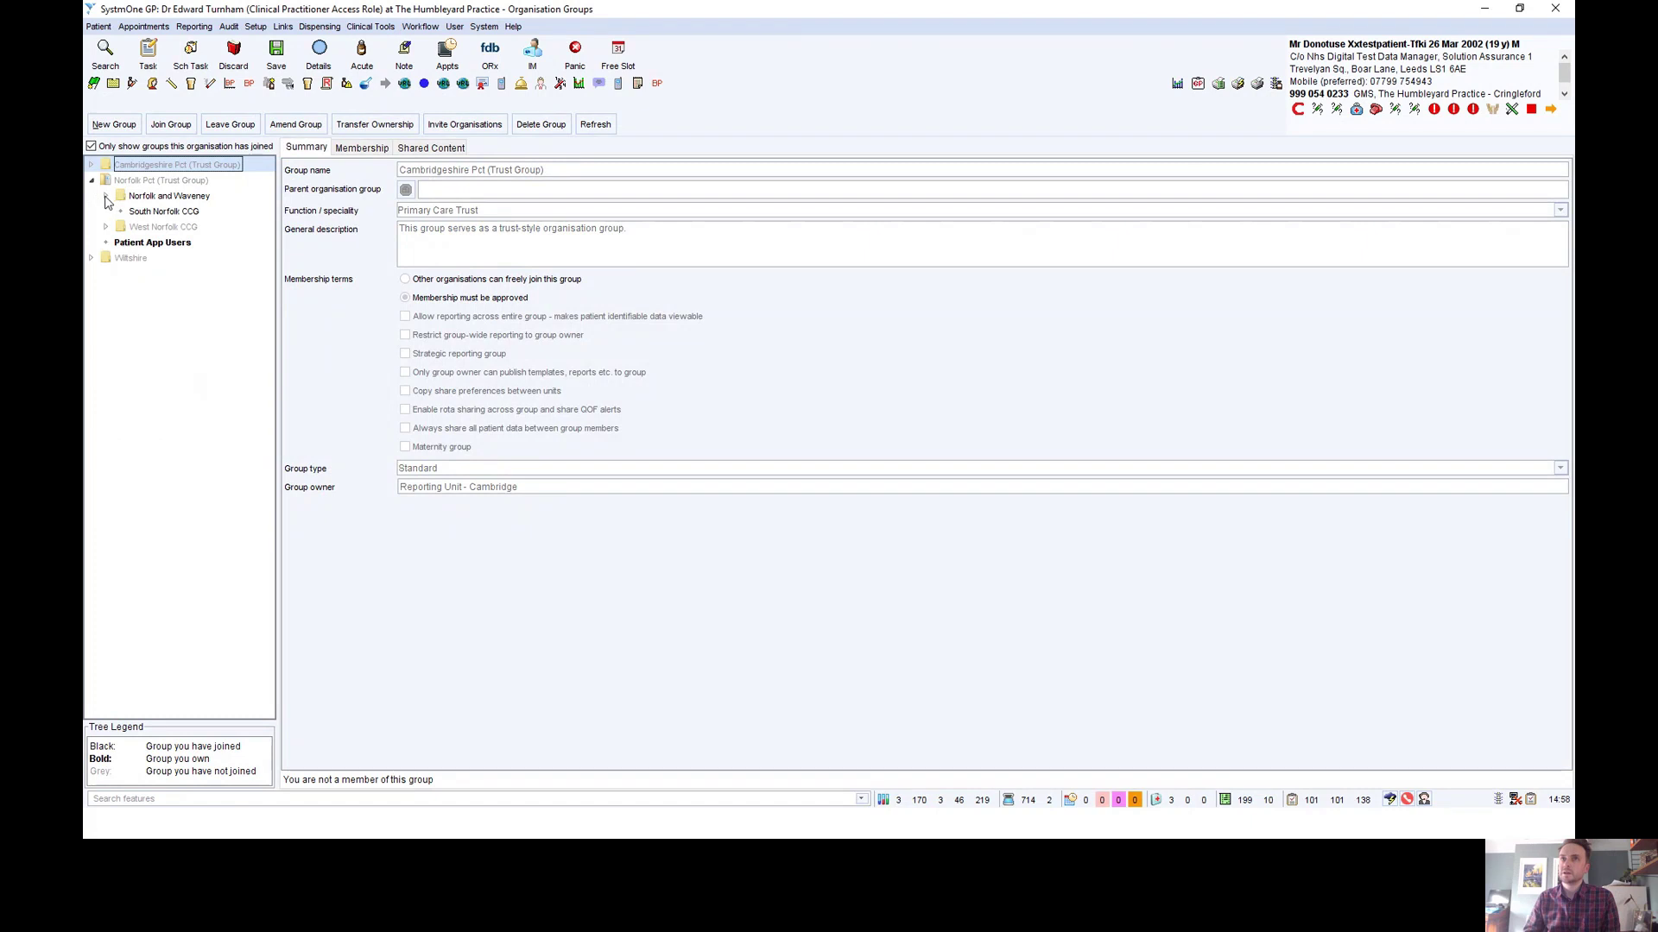
pyautogui.click(106, 198)
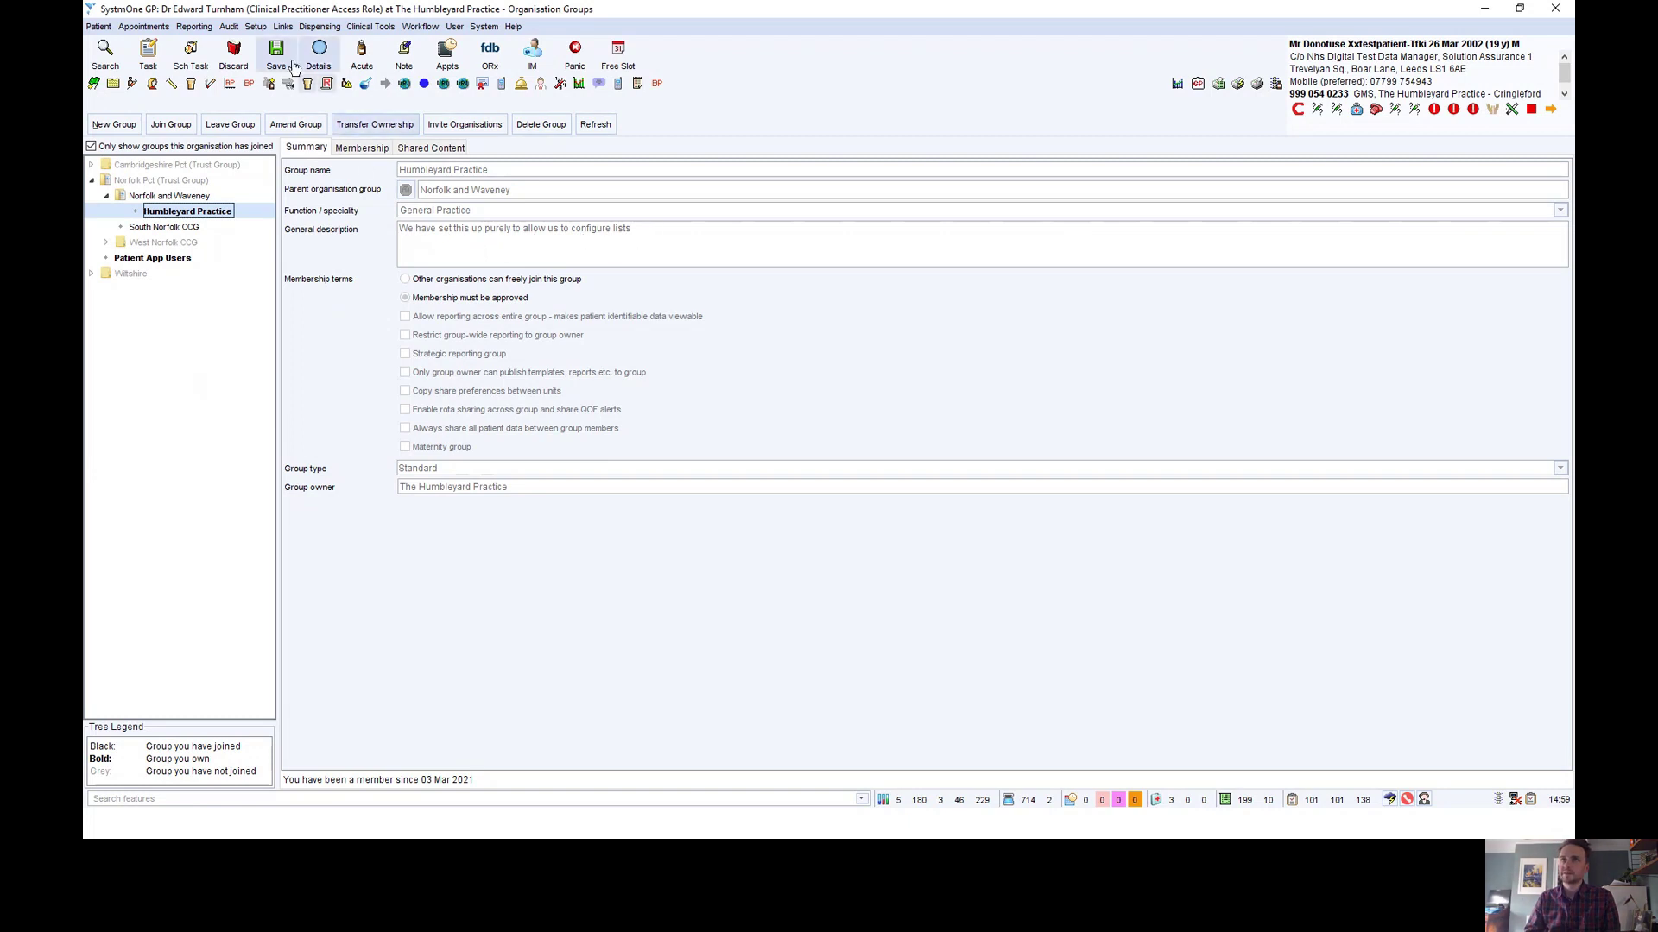
pyautogui.click(256, 27)
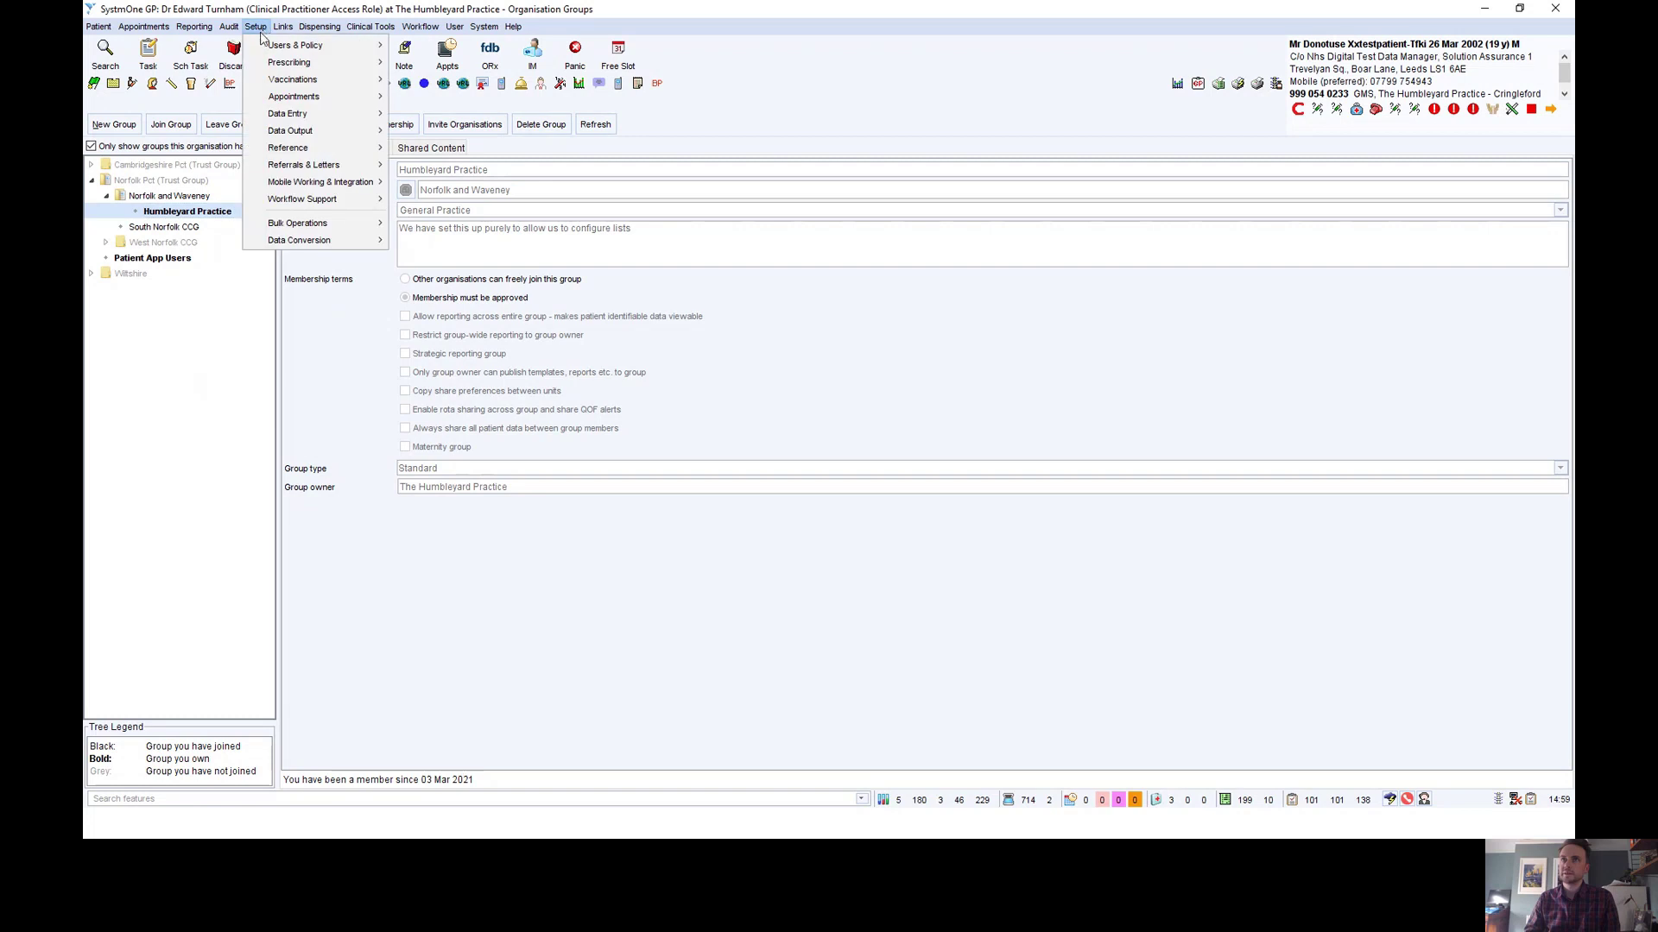
pyautogui.moveTo(269, 48)
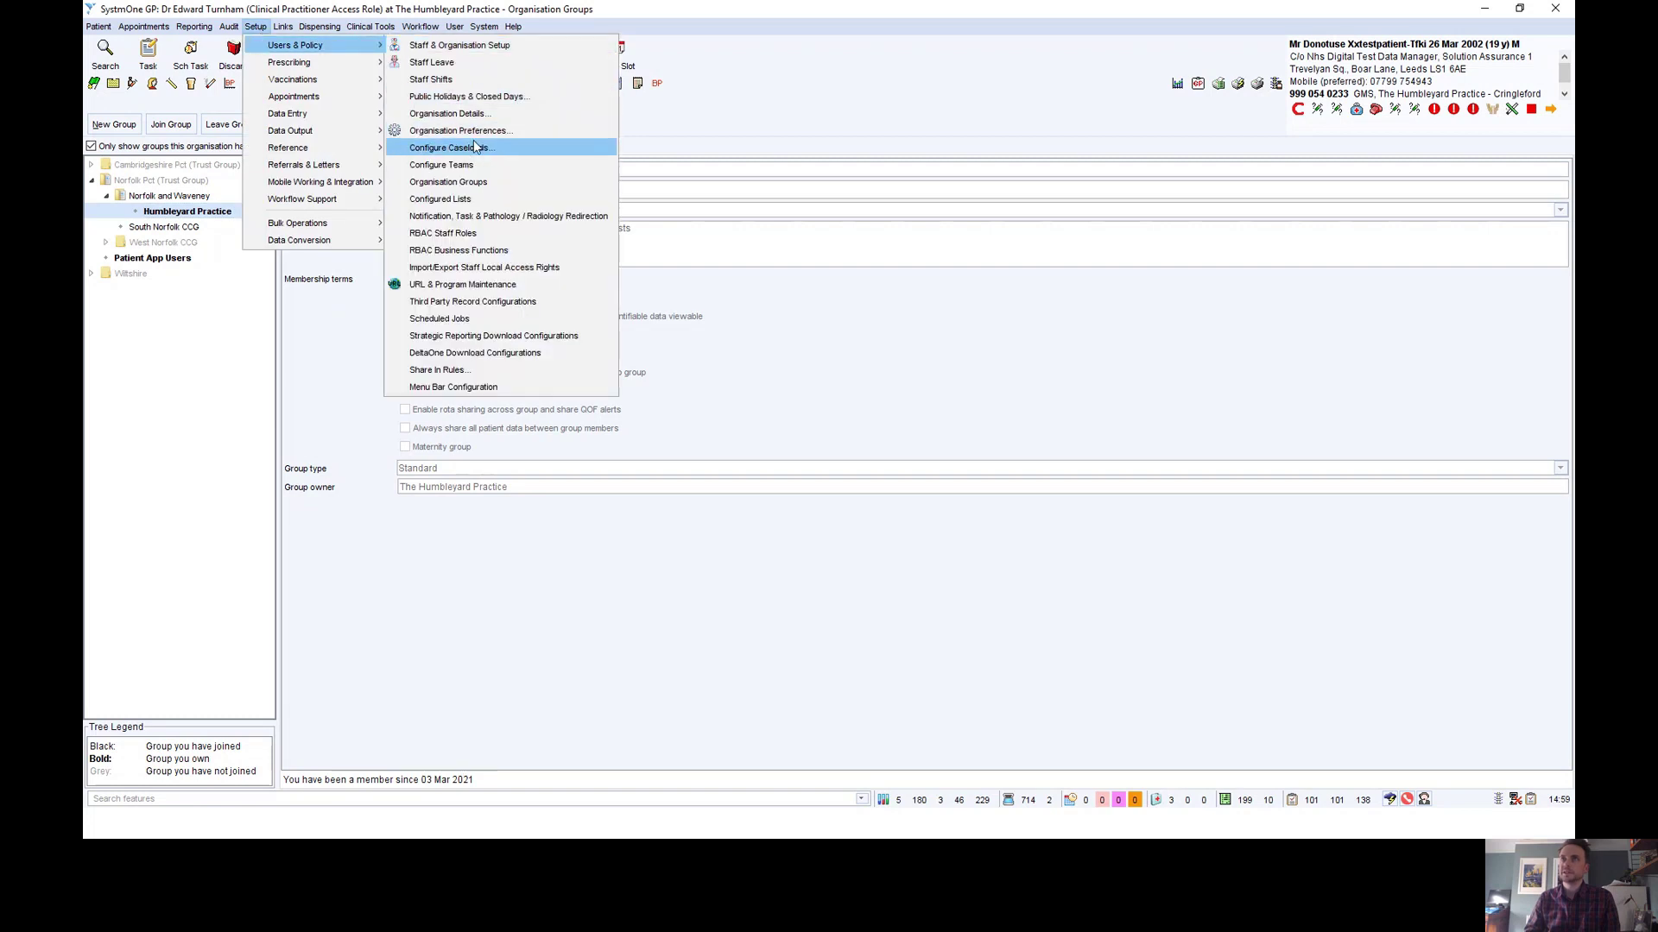
# In Configured Lists, show all lists and open Humbleyard Practice's Appointments > Appointment Invitation Type options
pyautogui.click(465, 200)
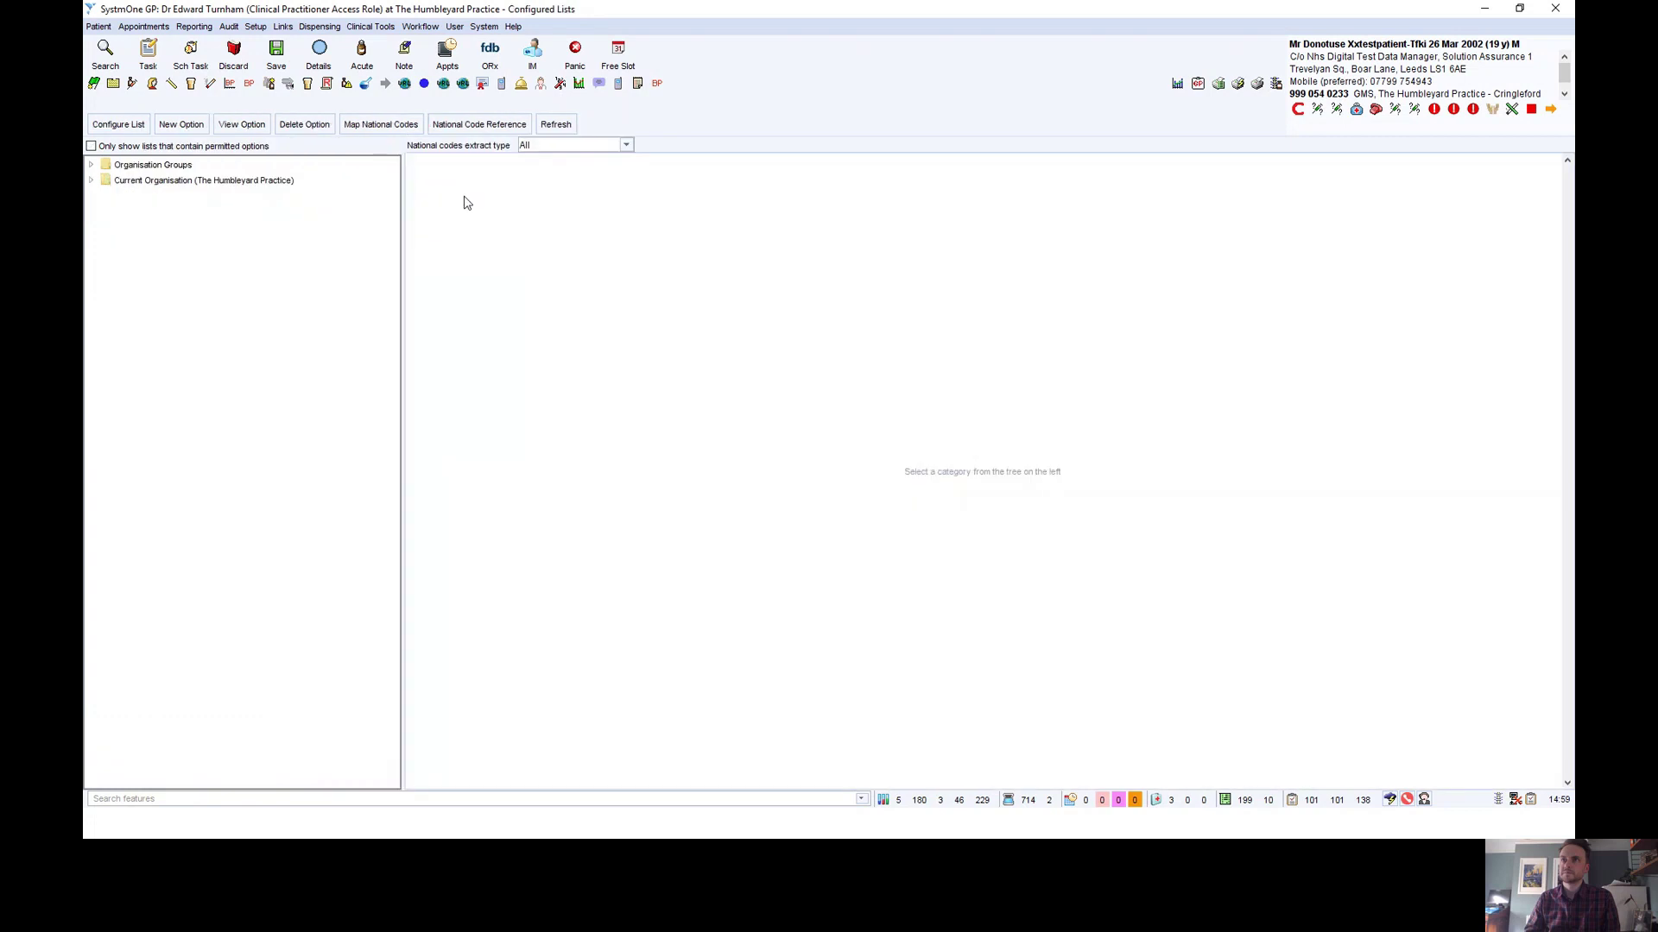
pyautogui.click(91, 147)
pyautogui.click(91, 165)
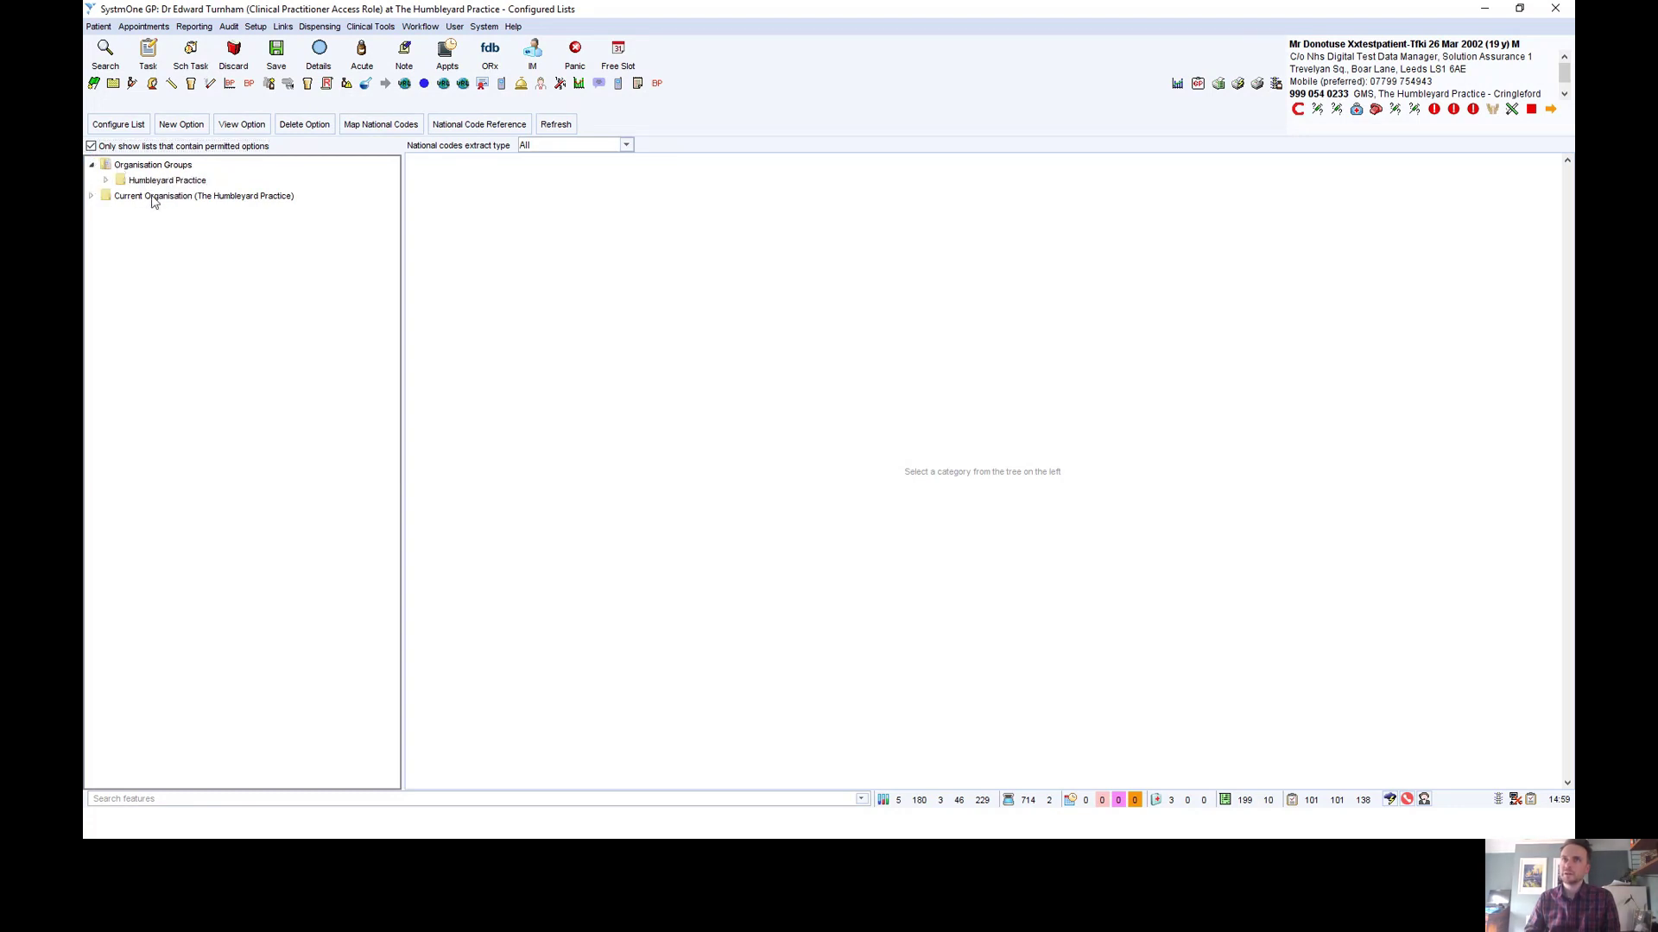
pyautogui.click(105, 181)
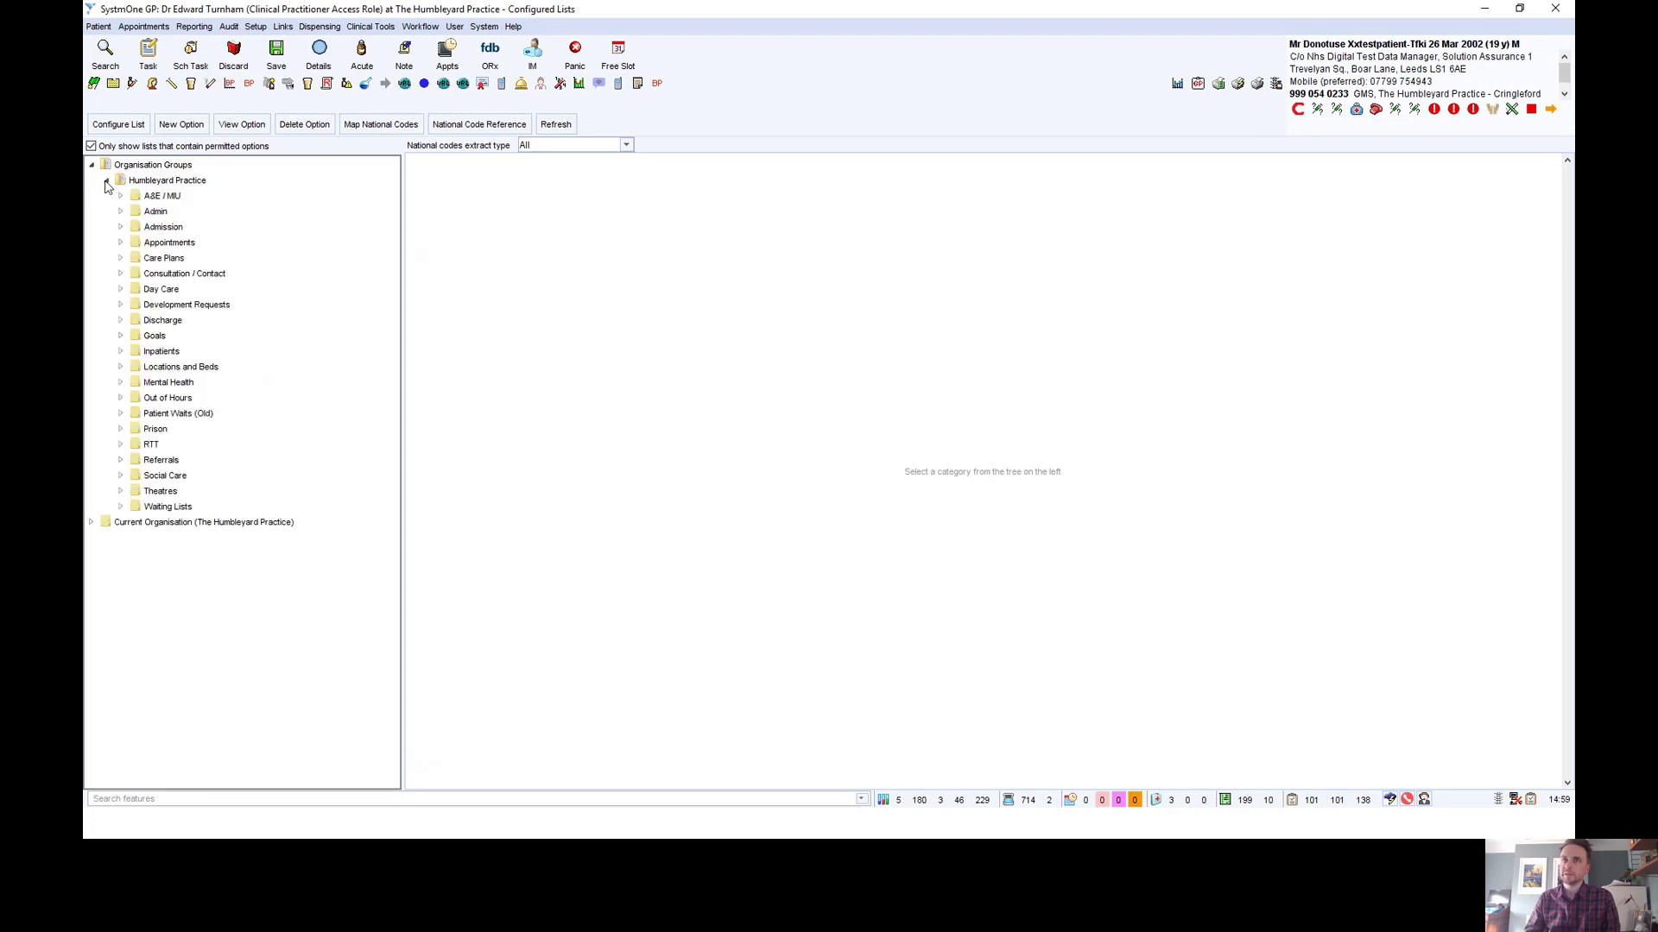
pyautogui.click(121, 244)
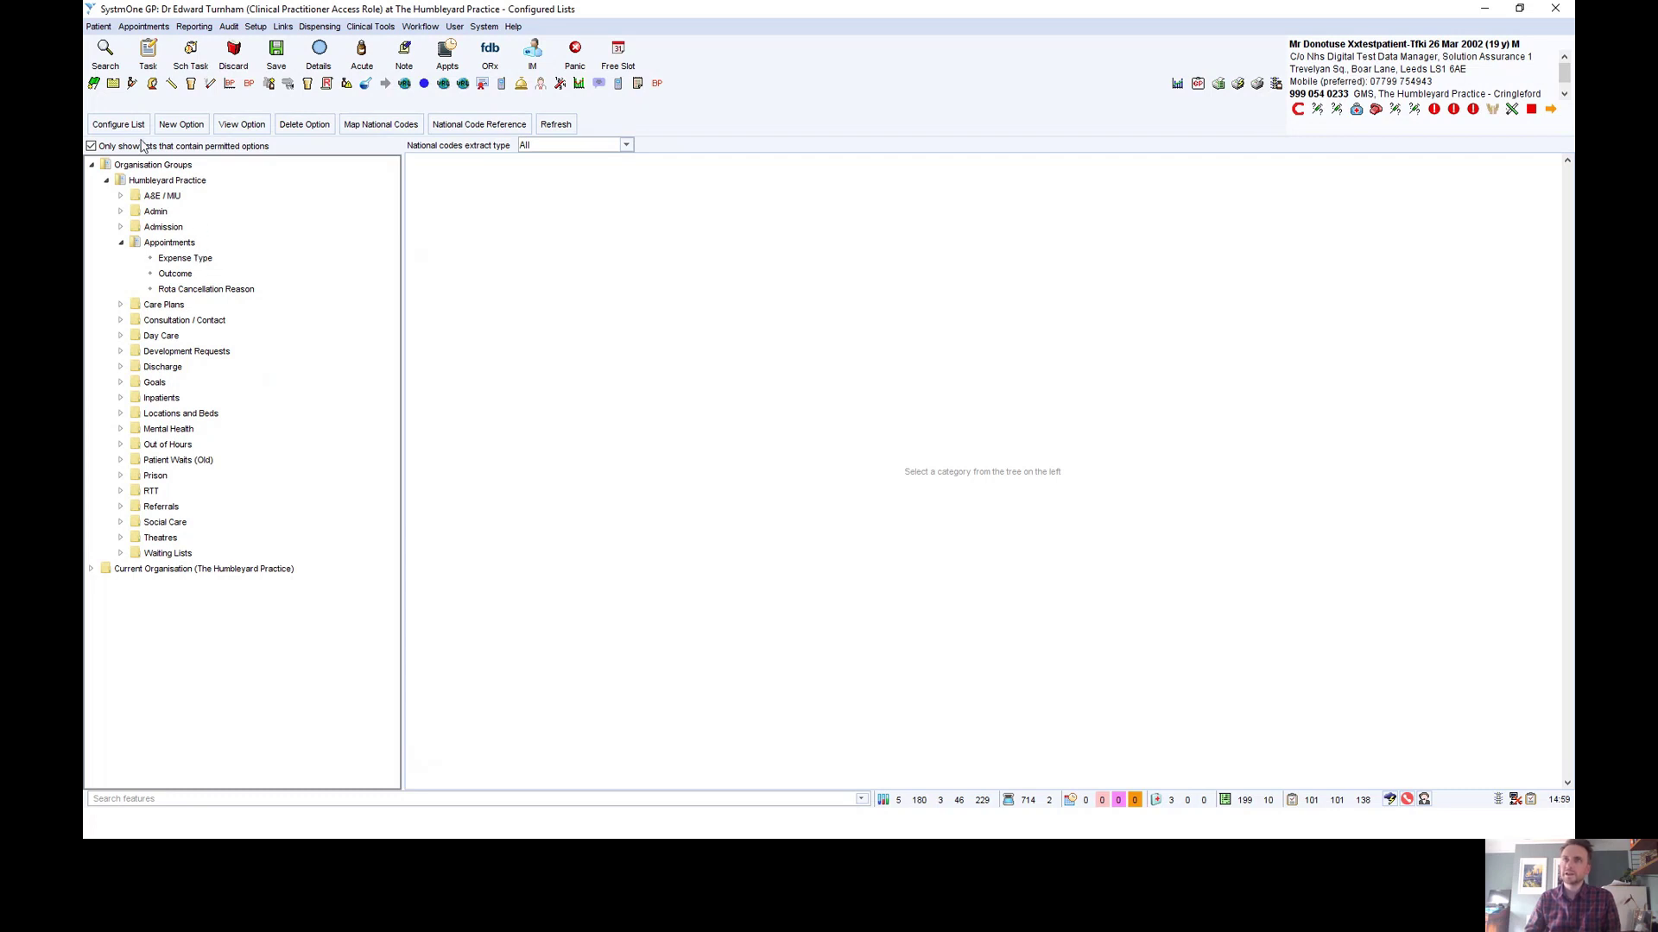
pyautogui.click(91, 146)
pyautogui.click(92, 166)
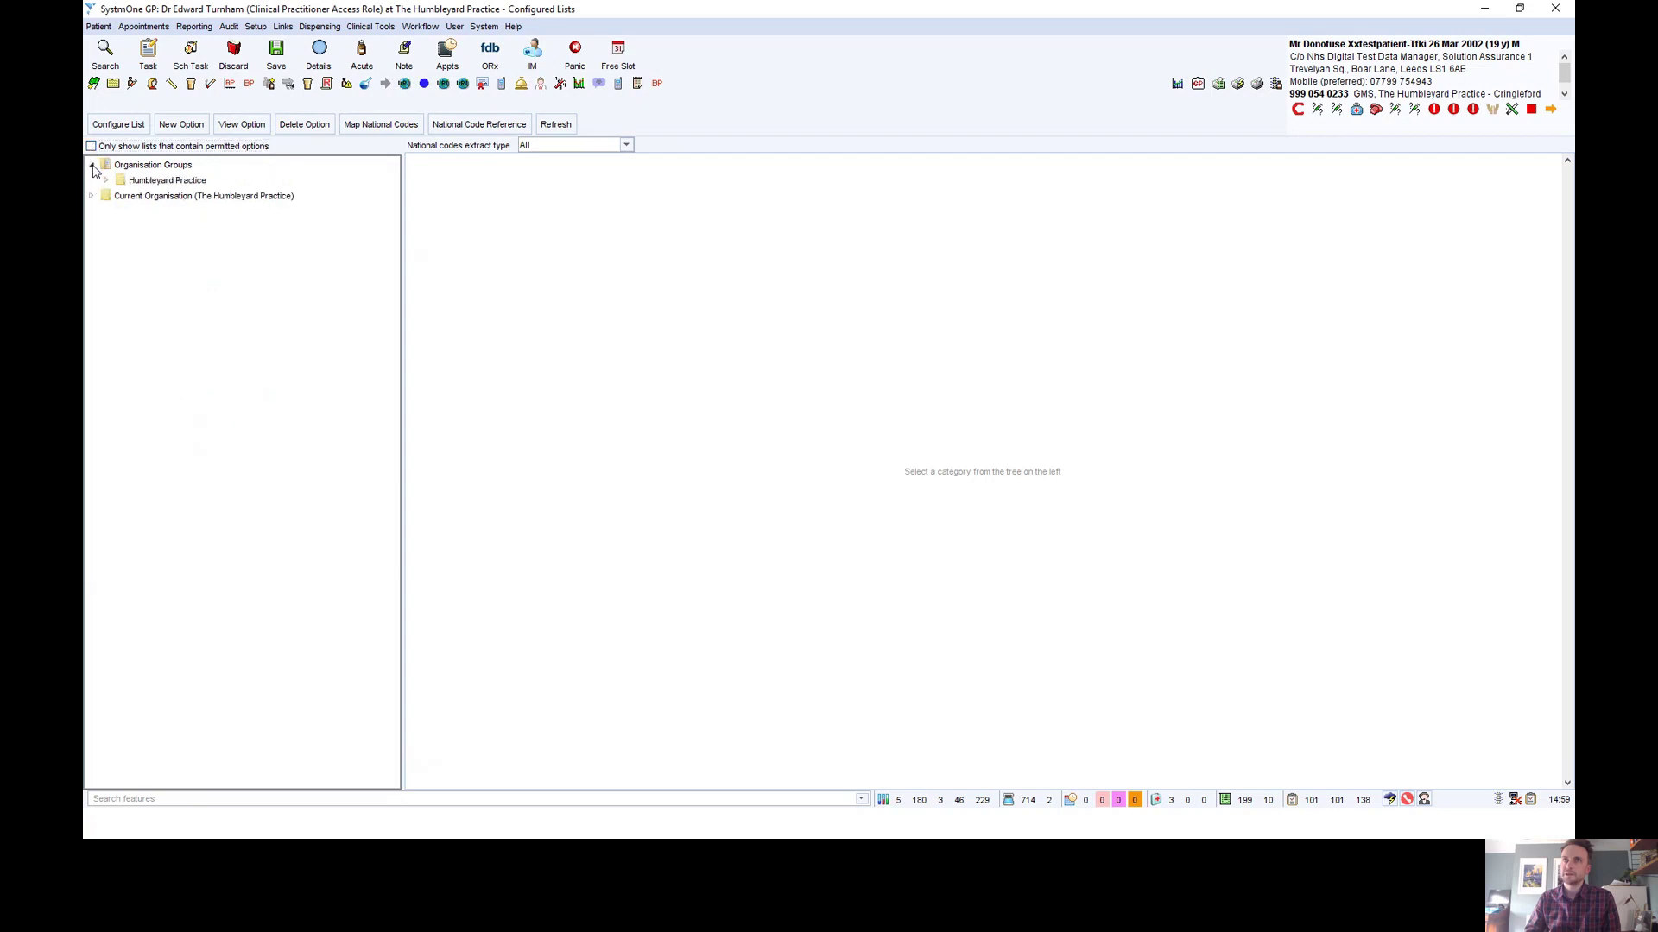
pyautogui.click(107, 181)
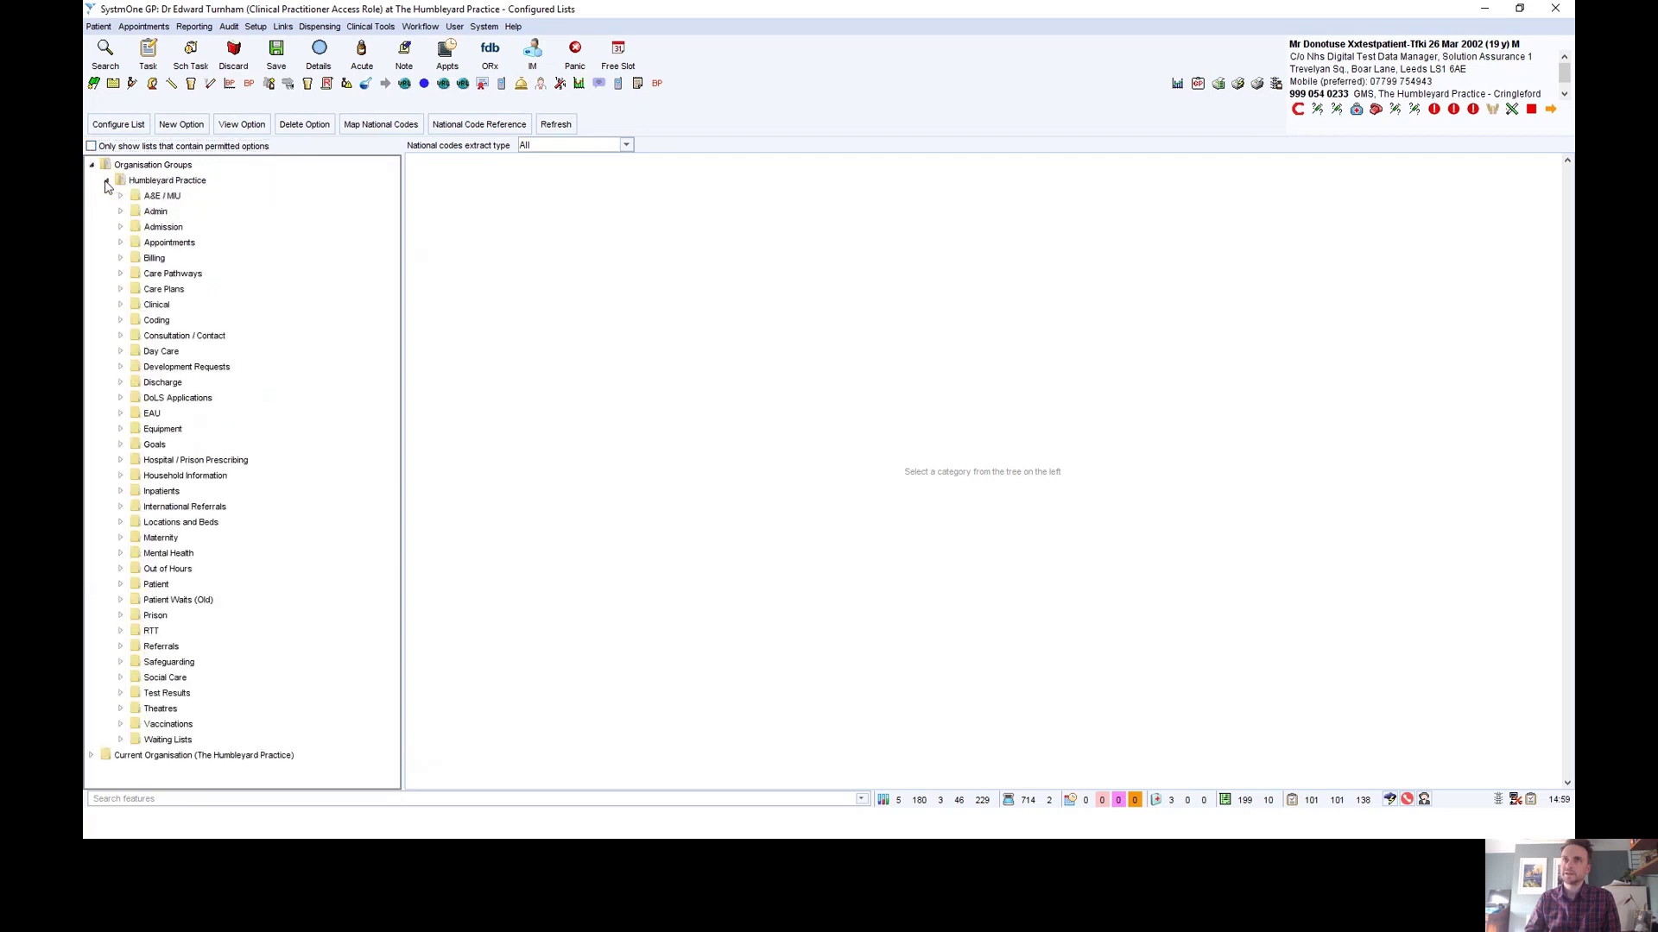
pyautogui.click(120, 244)
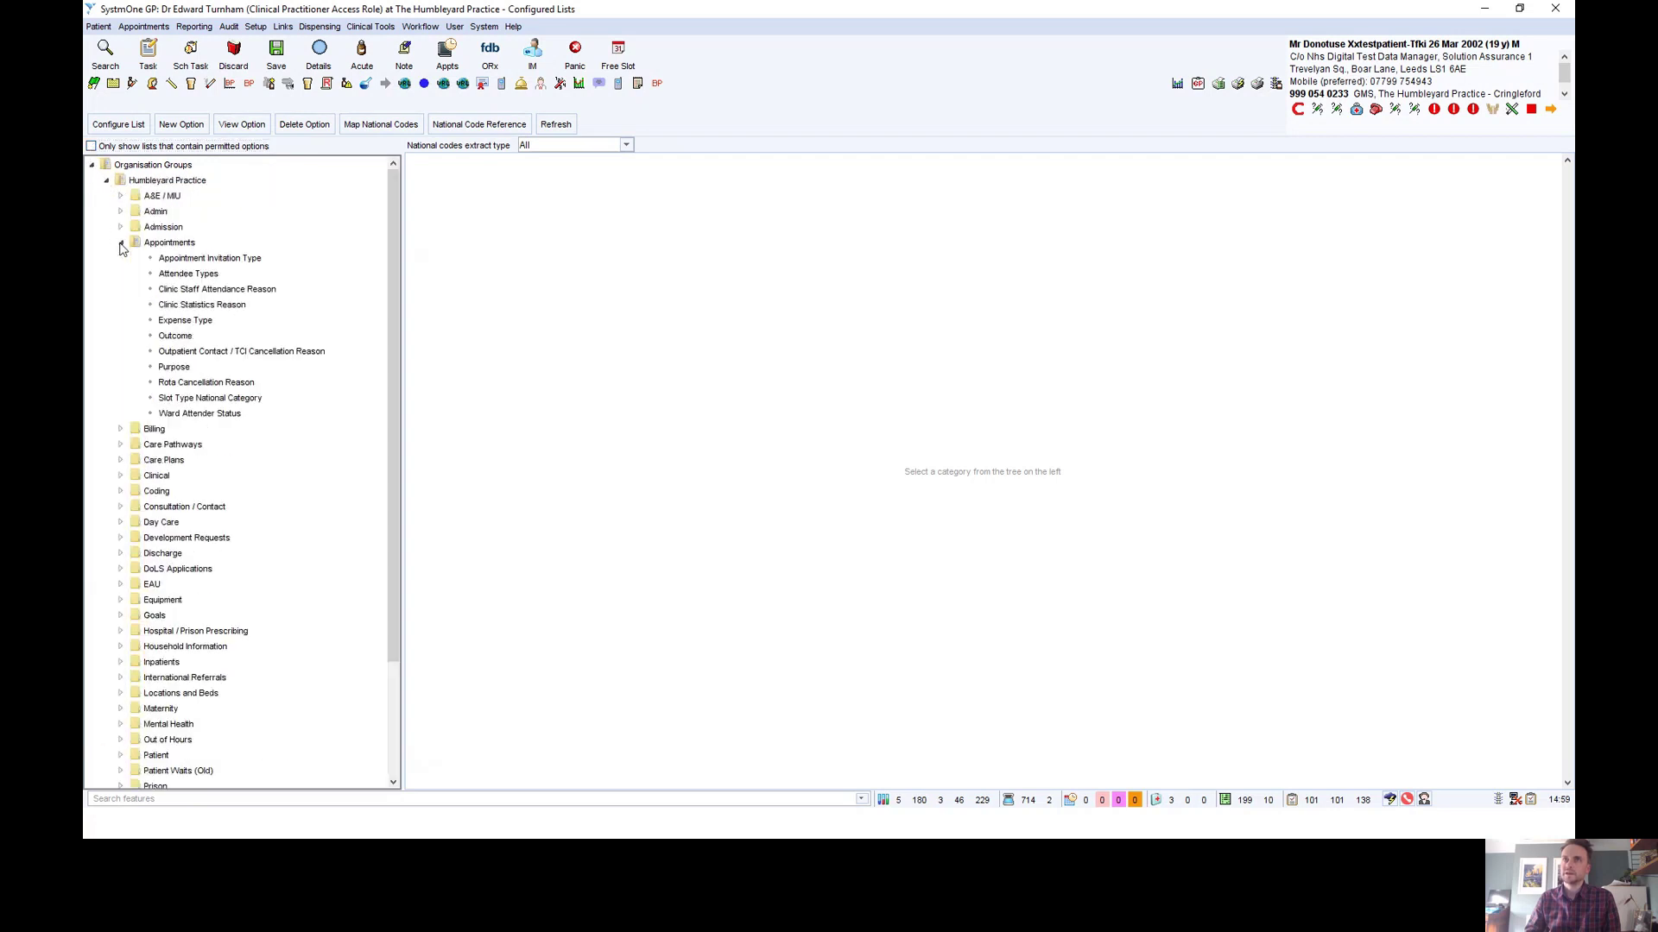
pyautogui.click(222, 261)
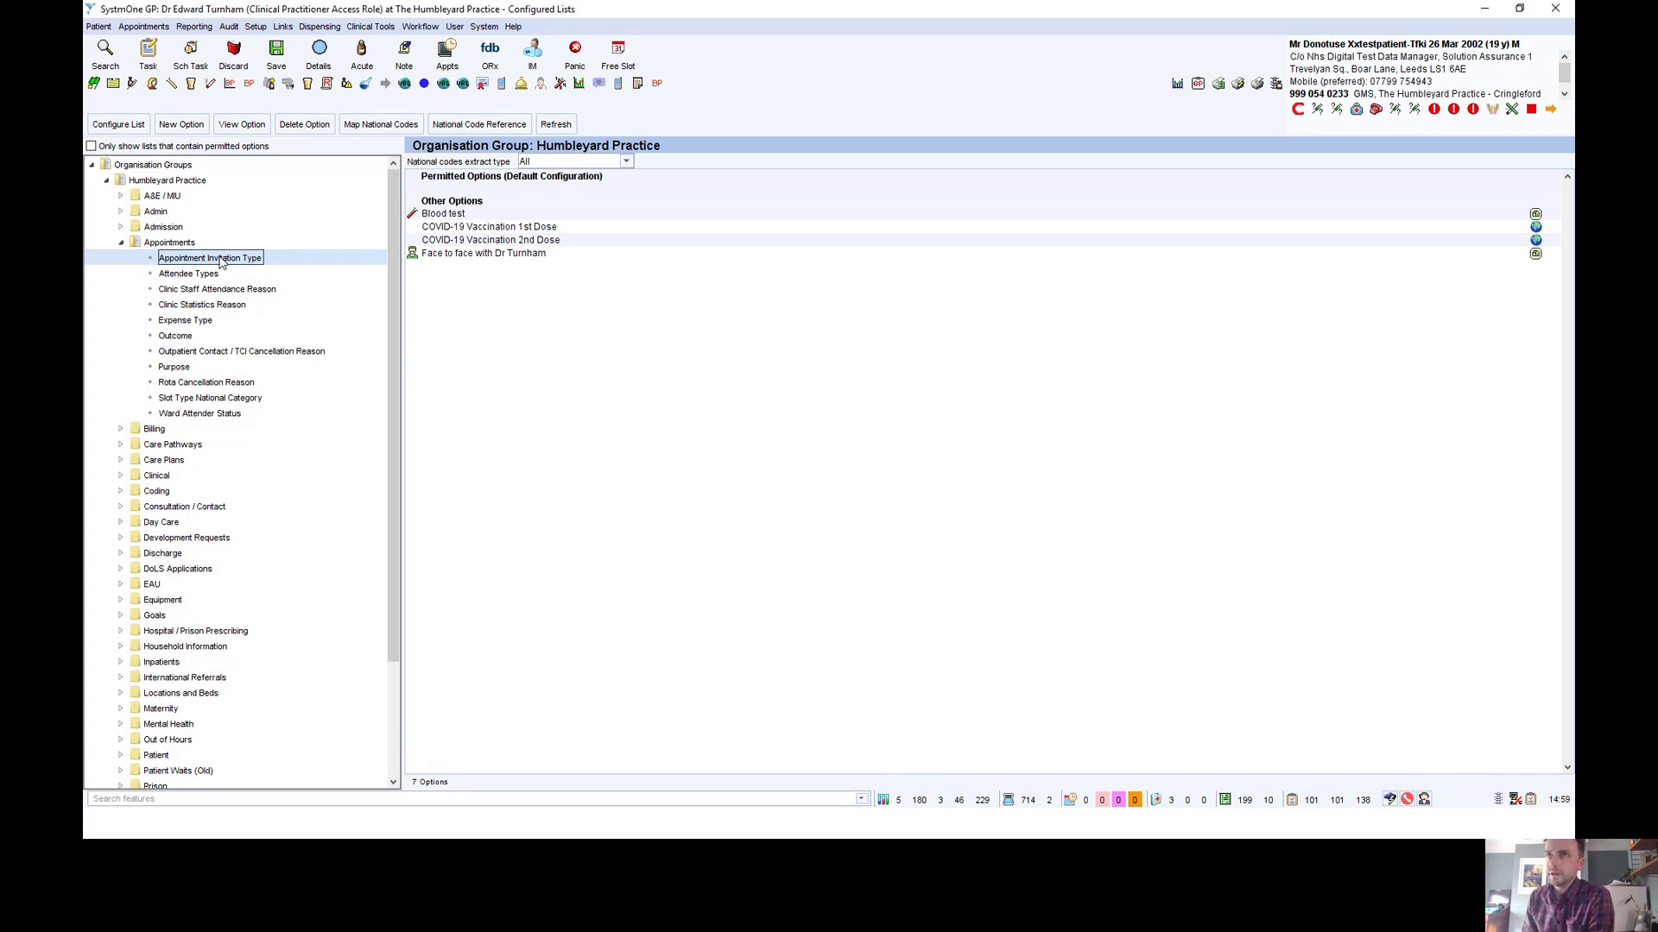
# Create a new option with text 'Blood pressure' and save it, bringing the list to 8 options
pyautogui.click(180, 125)
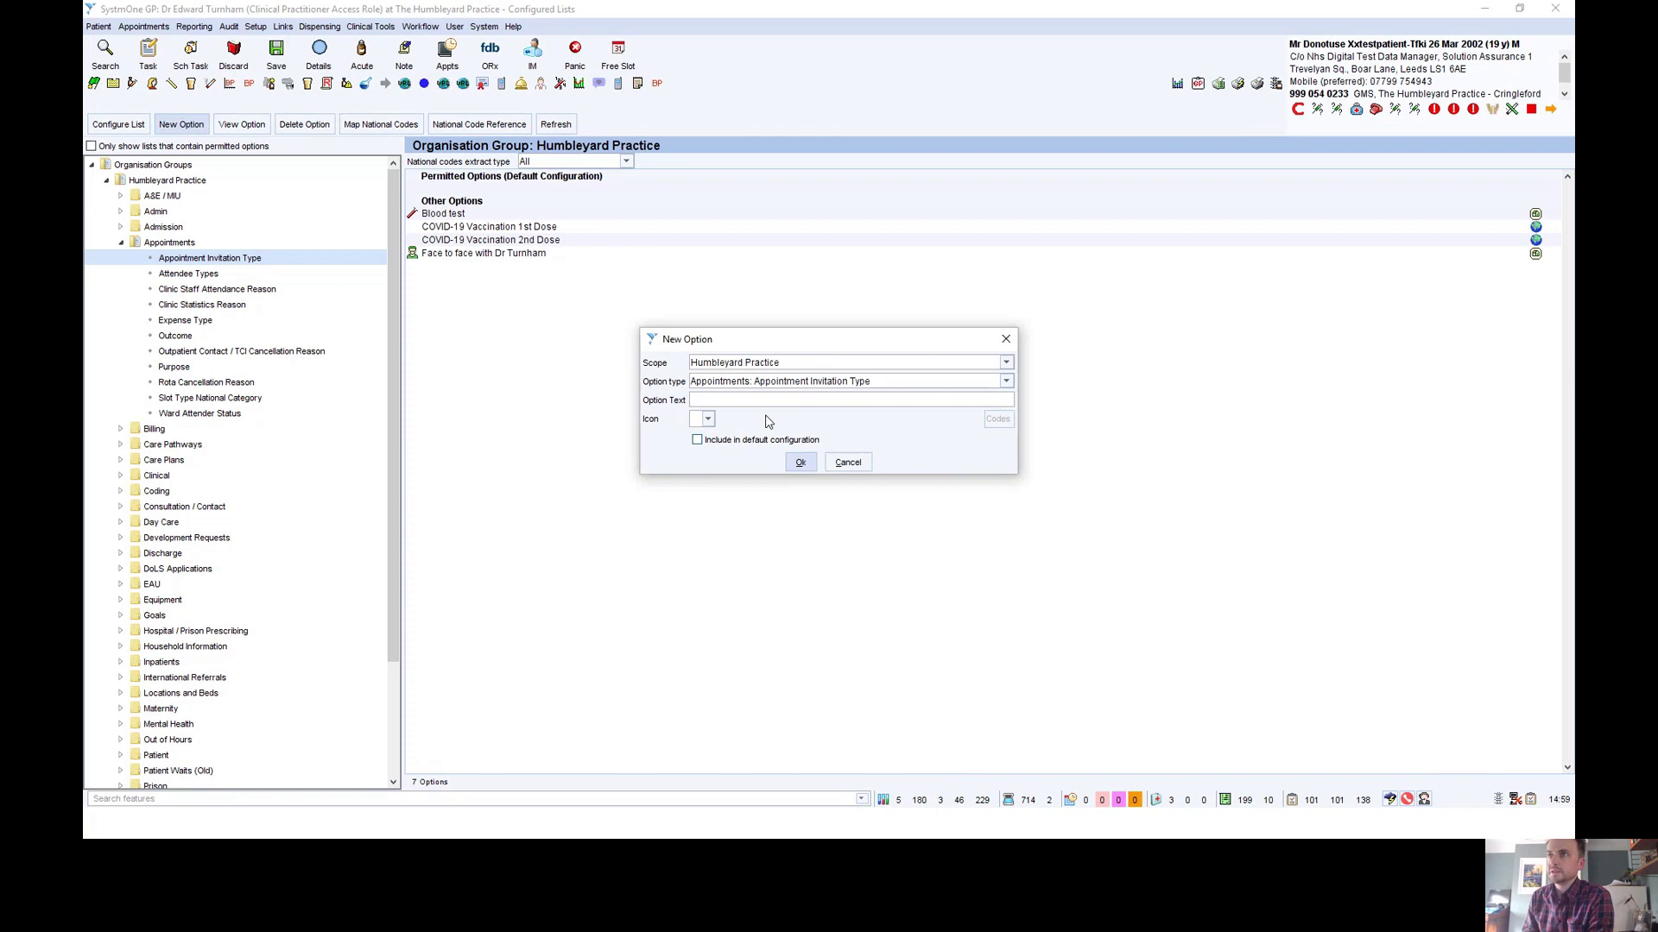
pyautogui.click(779, 402)
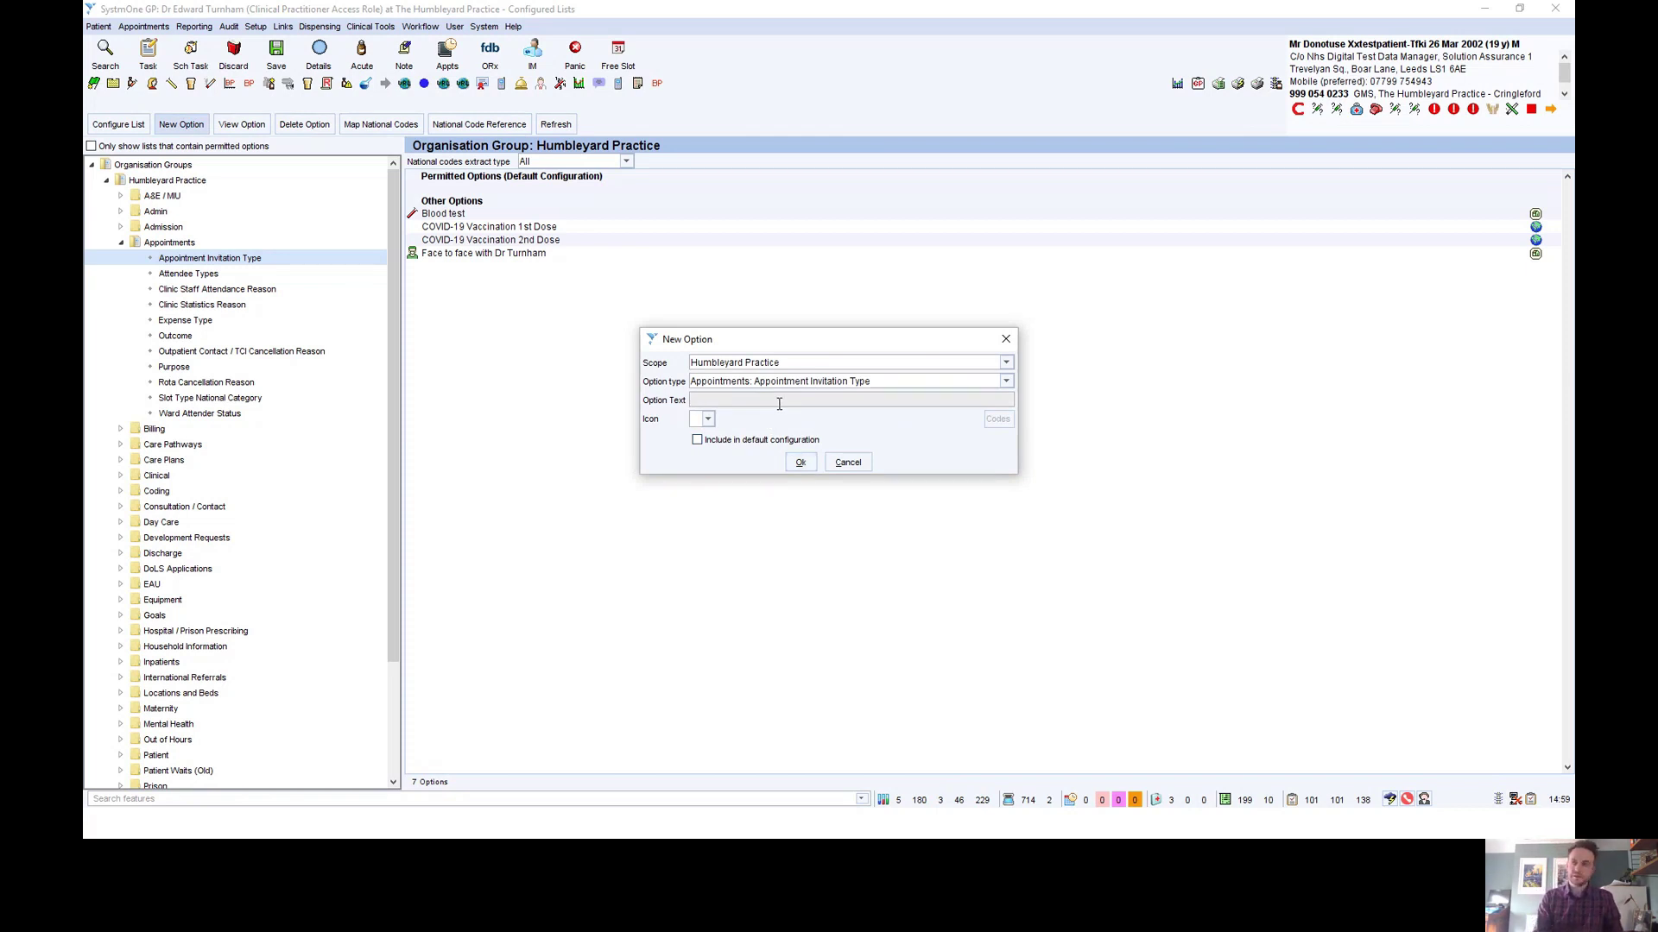
pyautogui.write('Blood pressure')
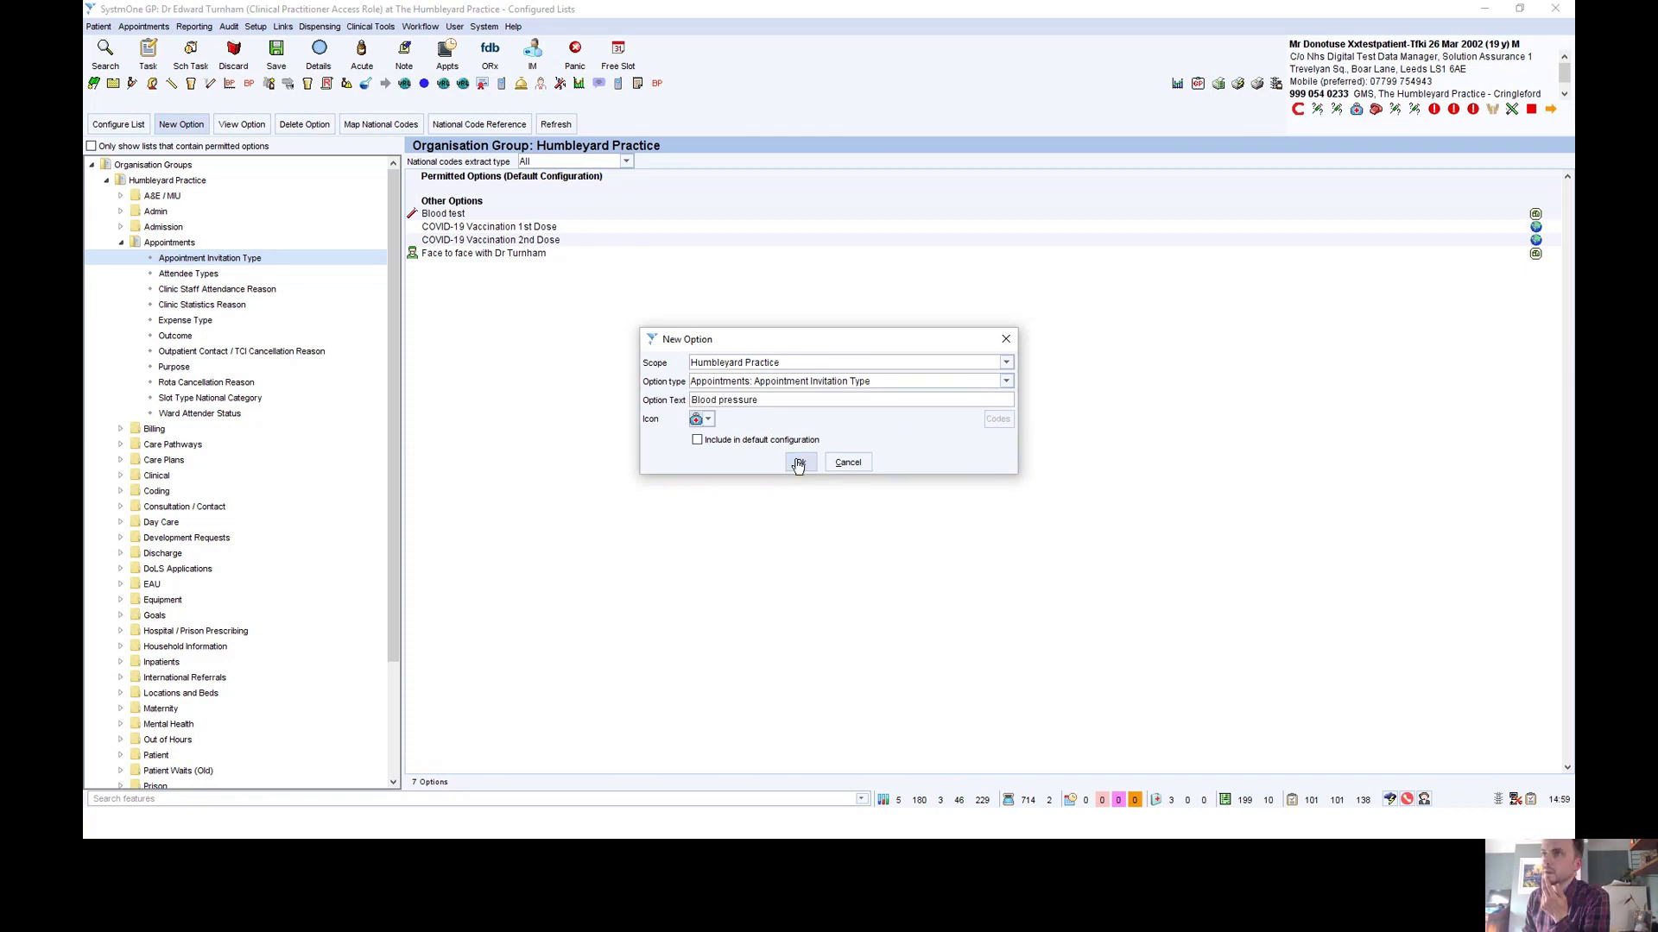
pyautogui.click(799, 464)
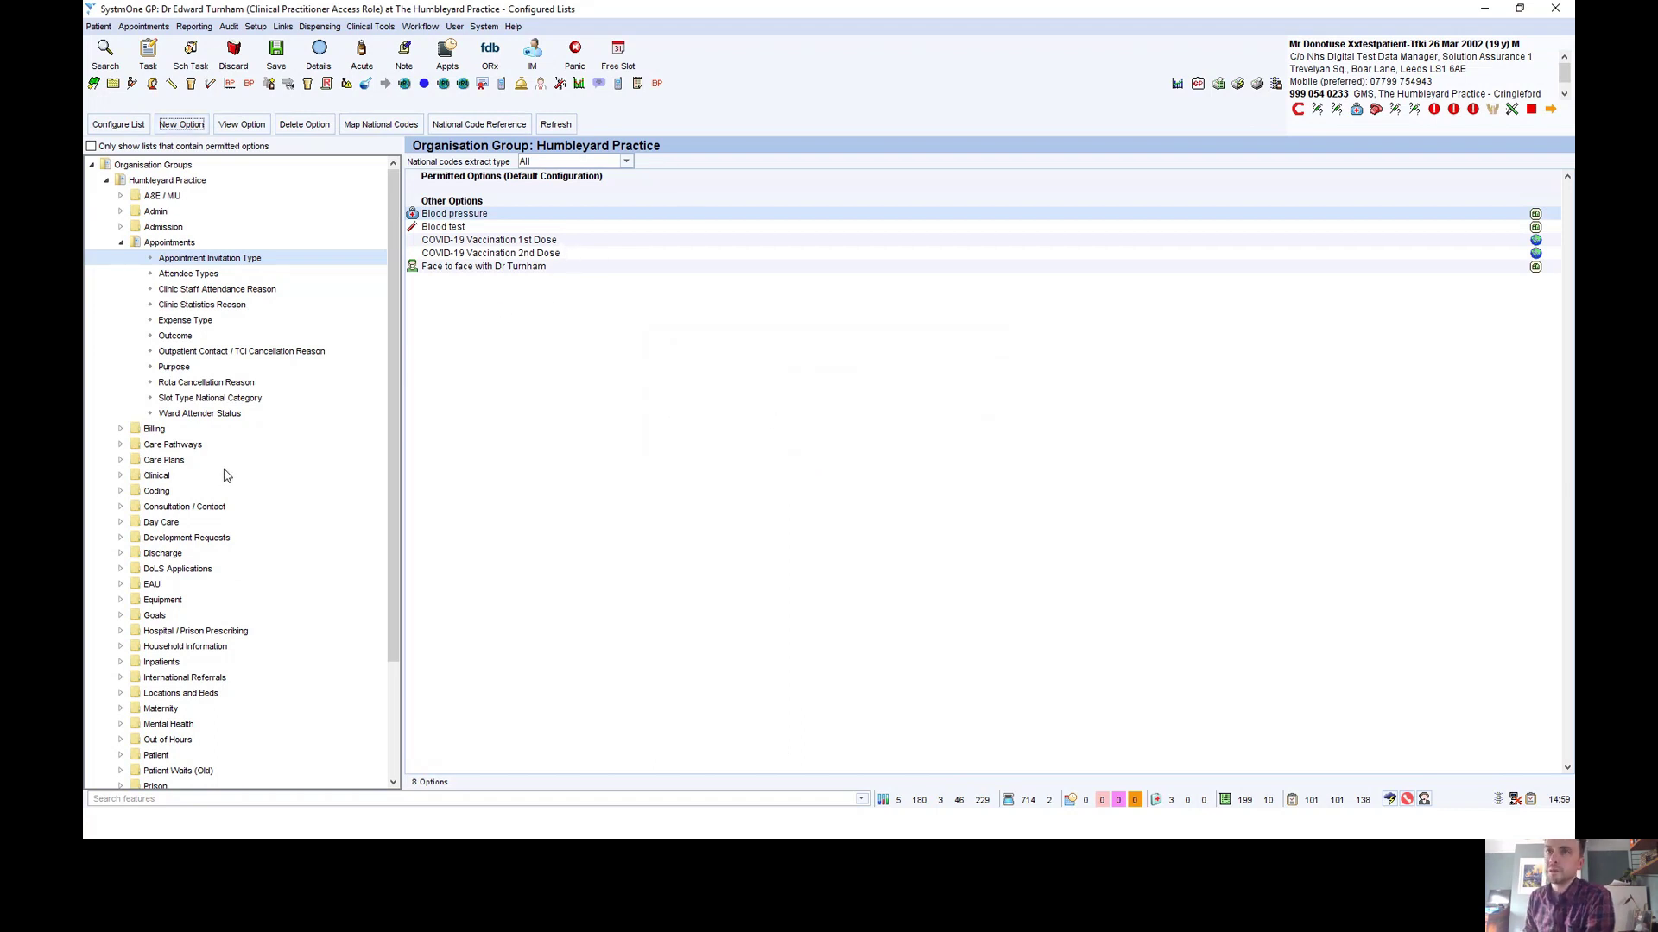
pyautogui.scroll(-3, 225, 473)
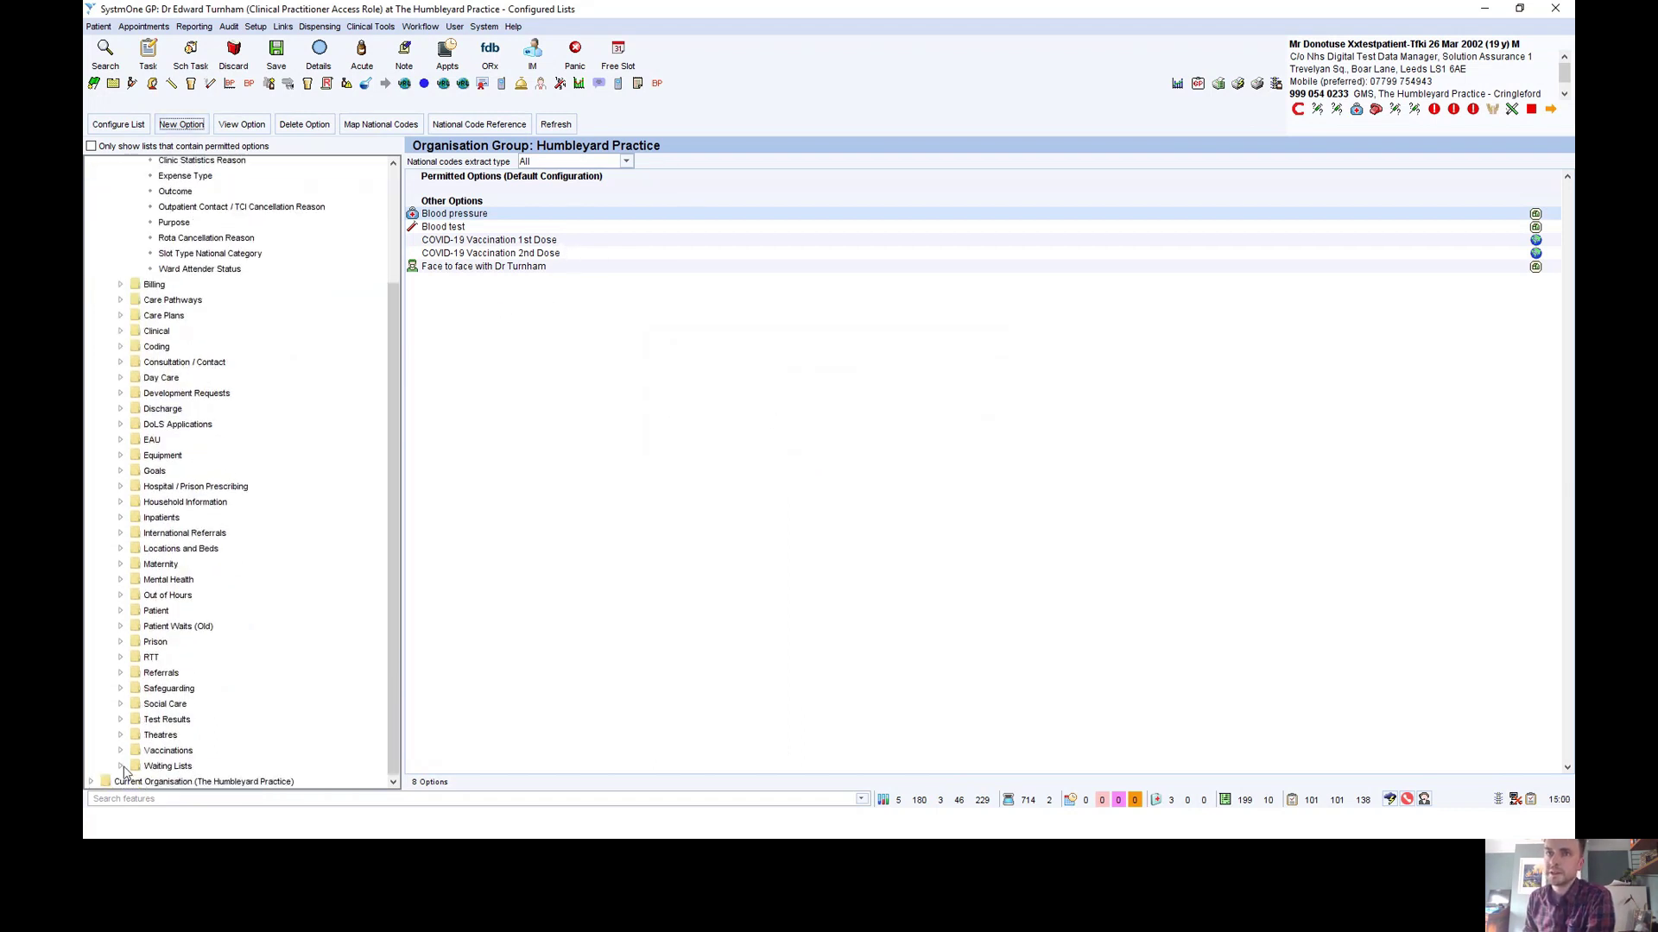
# Open Current Organisation > Appointments > Appointment Invitation Type and check Blood pressure sits under Other Options
pyautogui.click(93, 782)
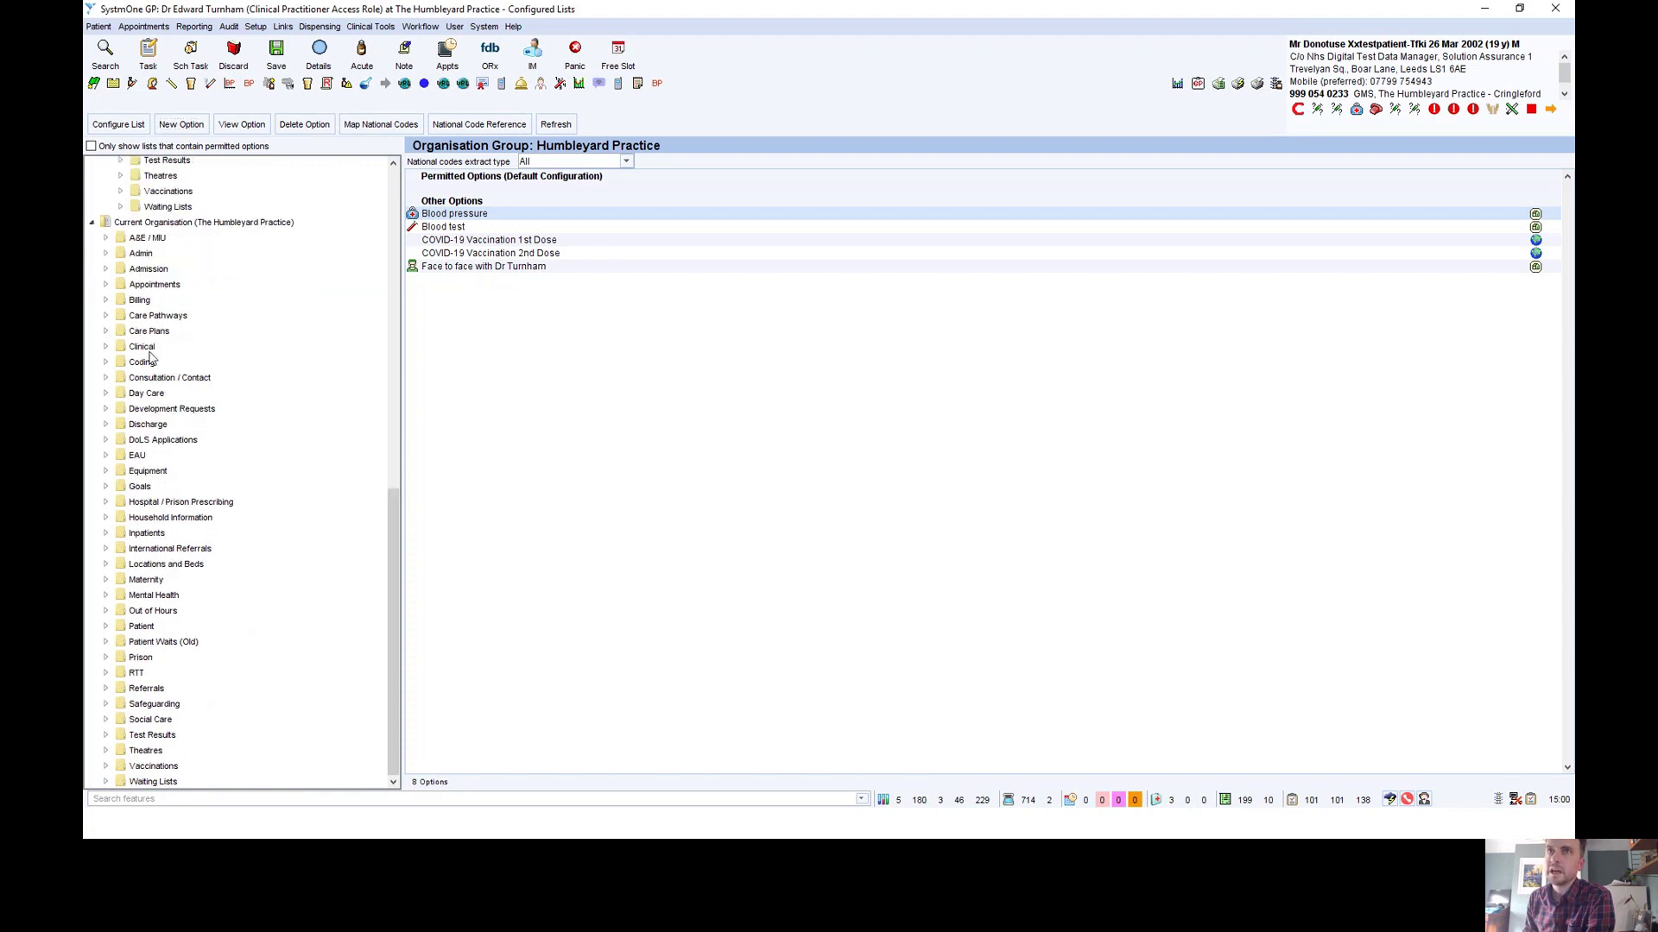
pyautogui.click(106, 285)
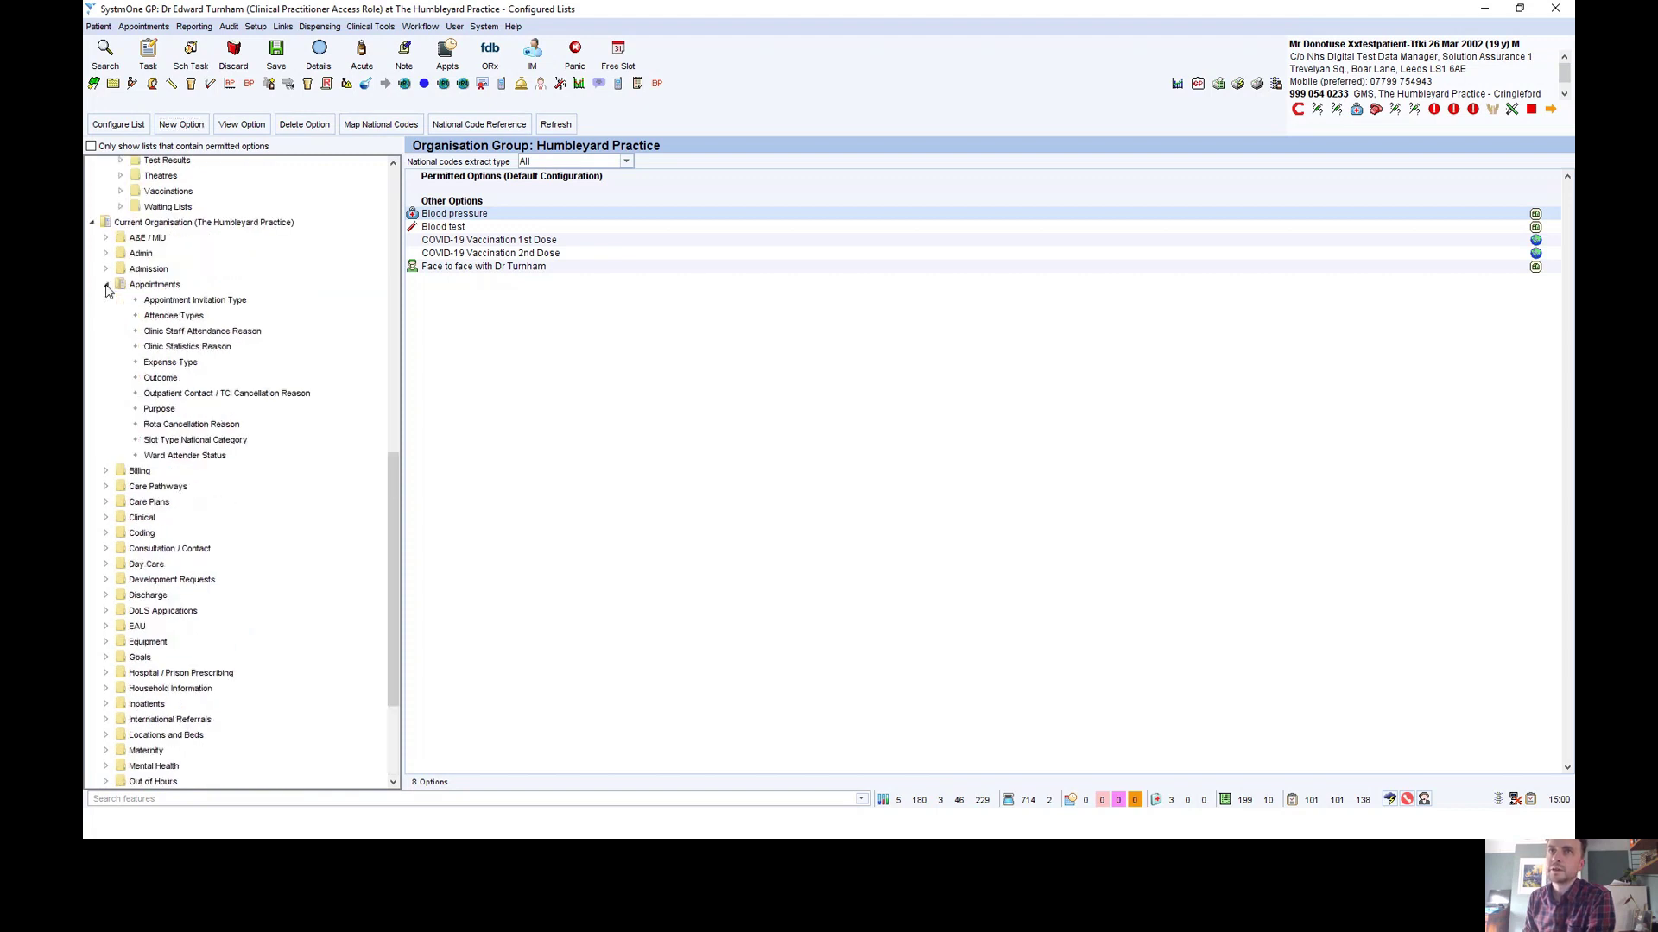
pyautogui.click(195, 301)
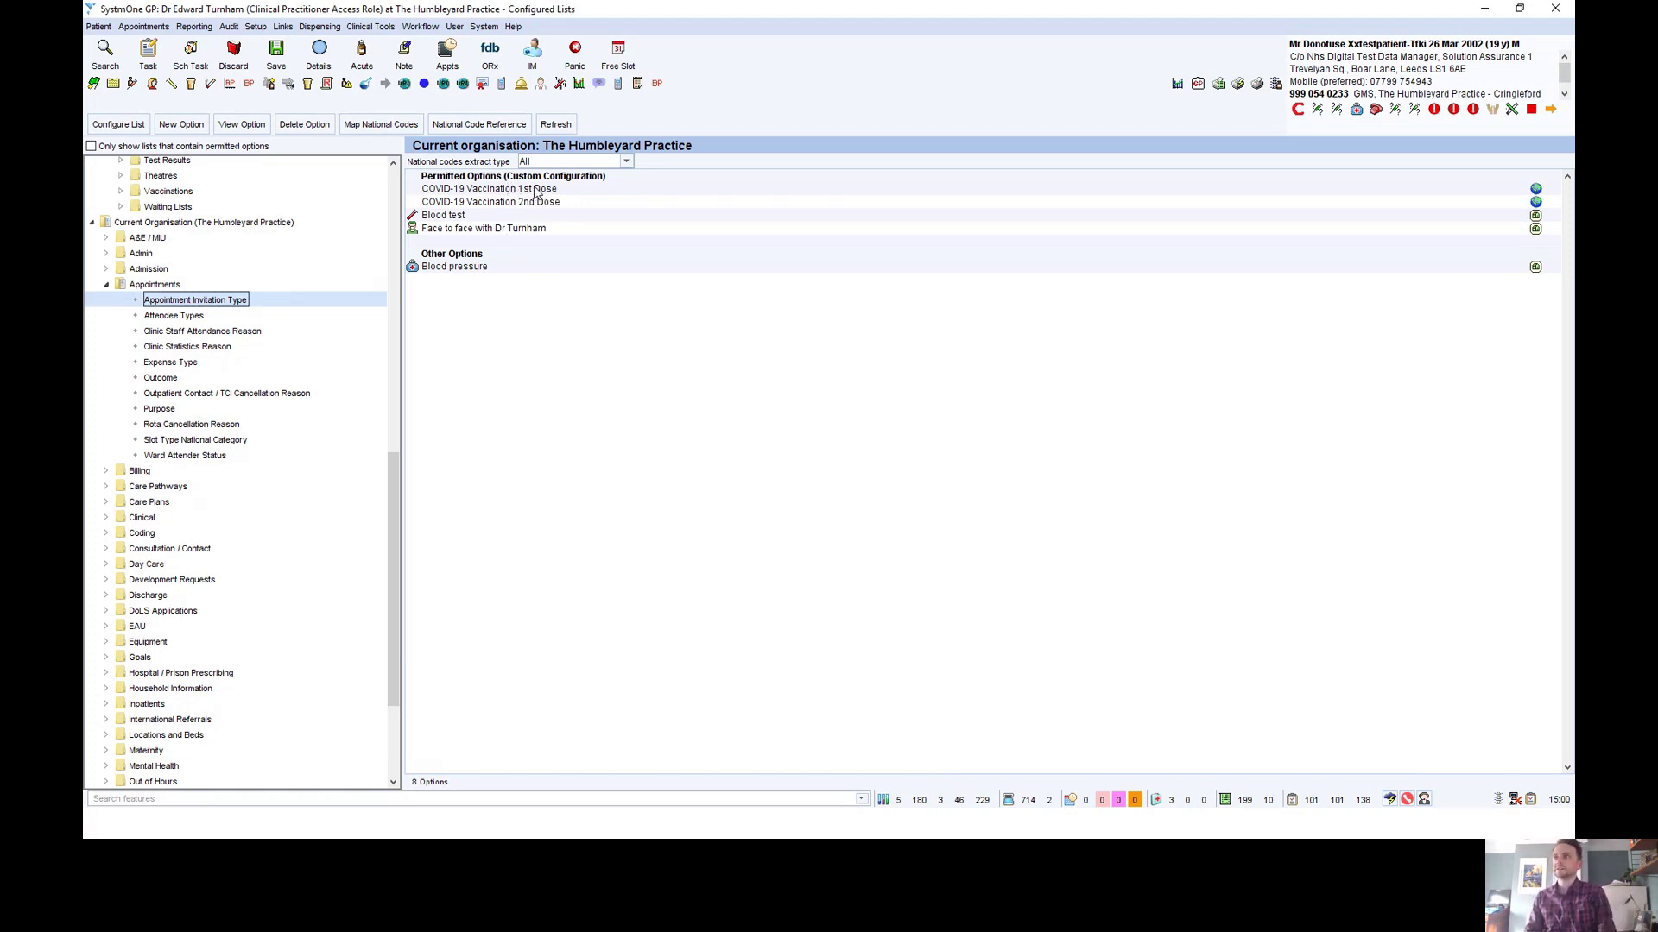
pyautogui.click(467, 220)
pyautogui.click(486, 231)
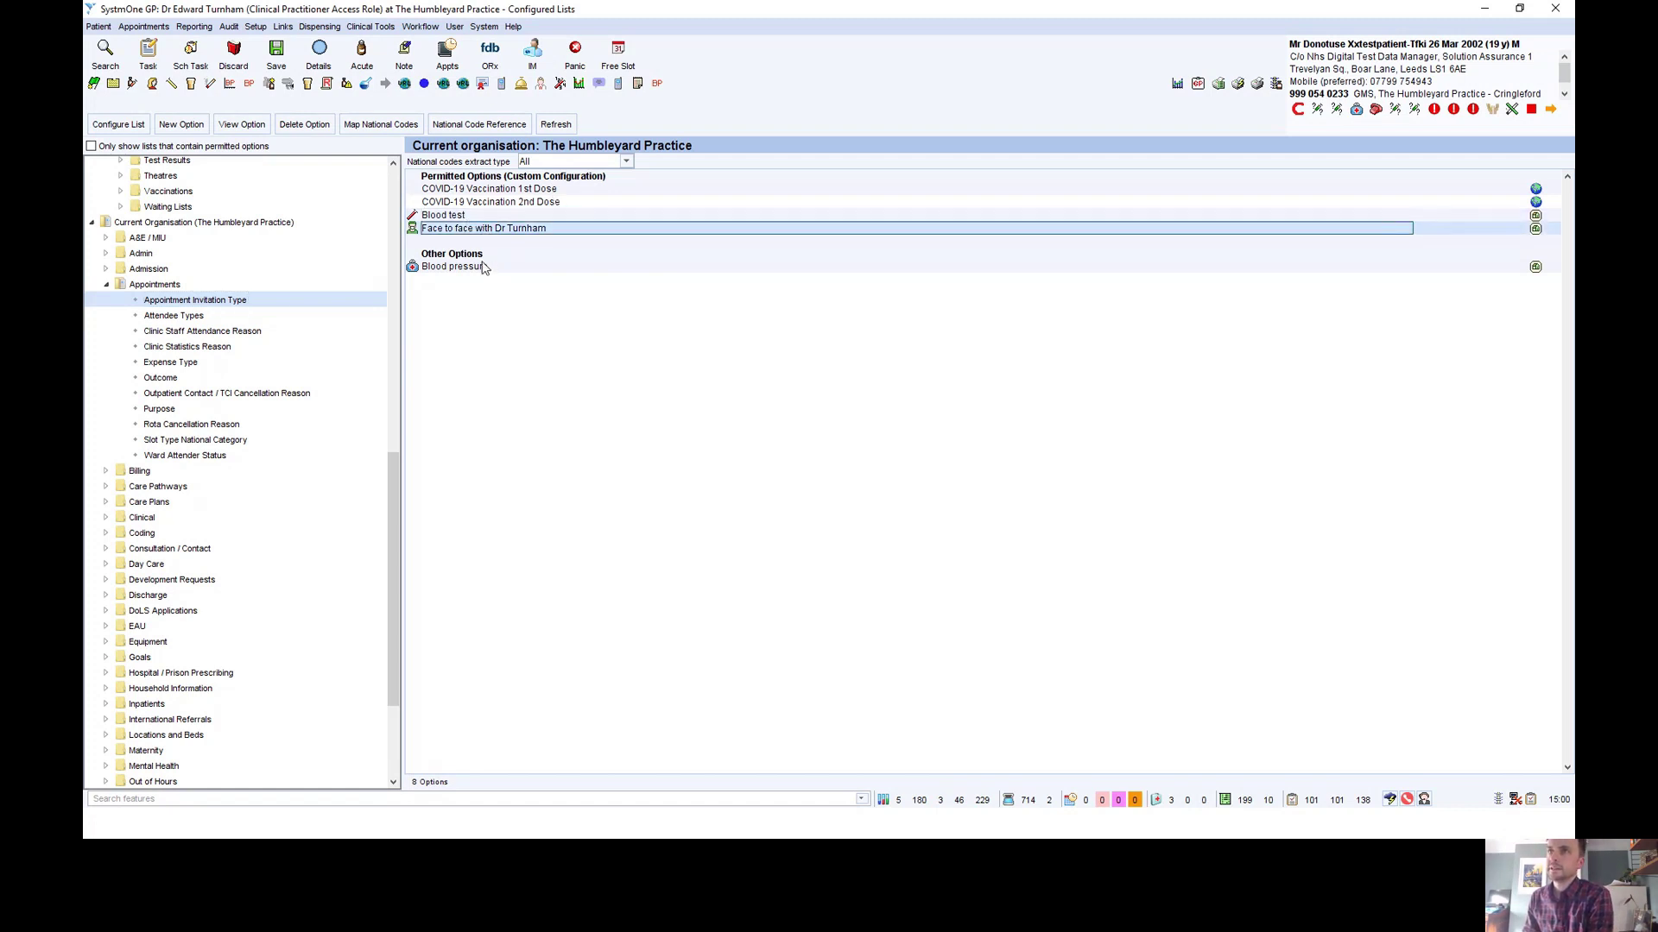
pyautogui.click(487, 271)
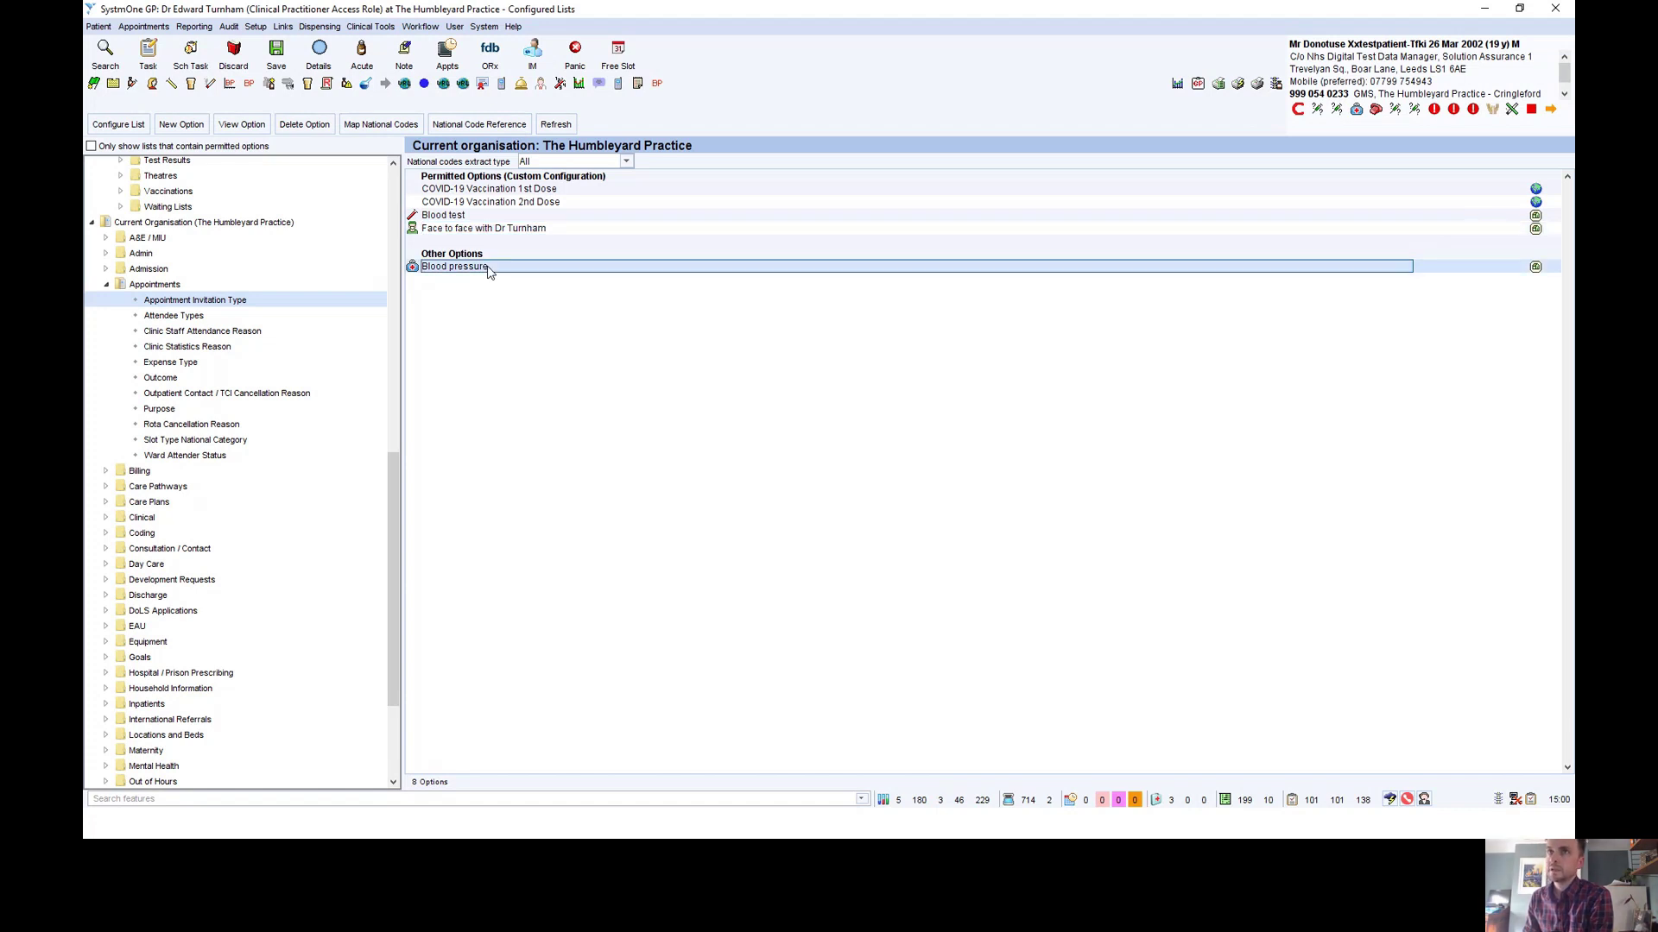
pyautogui.rightClick(244, 304)
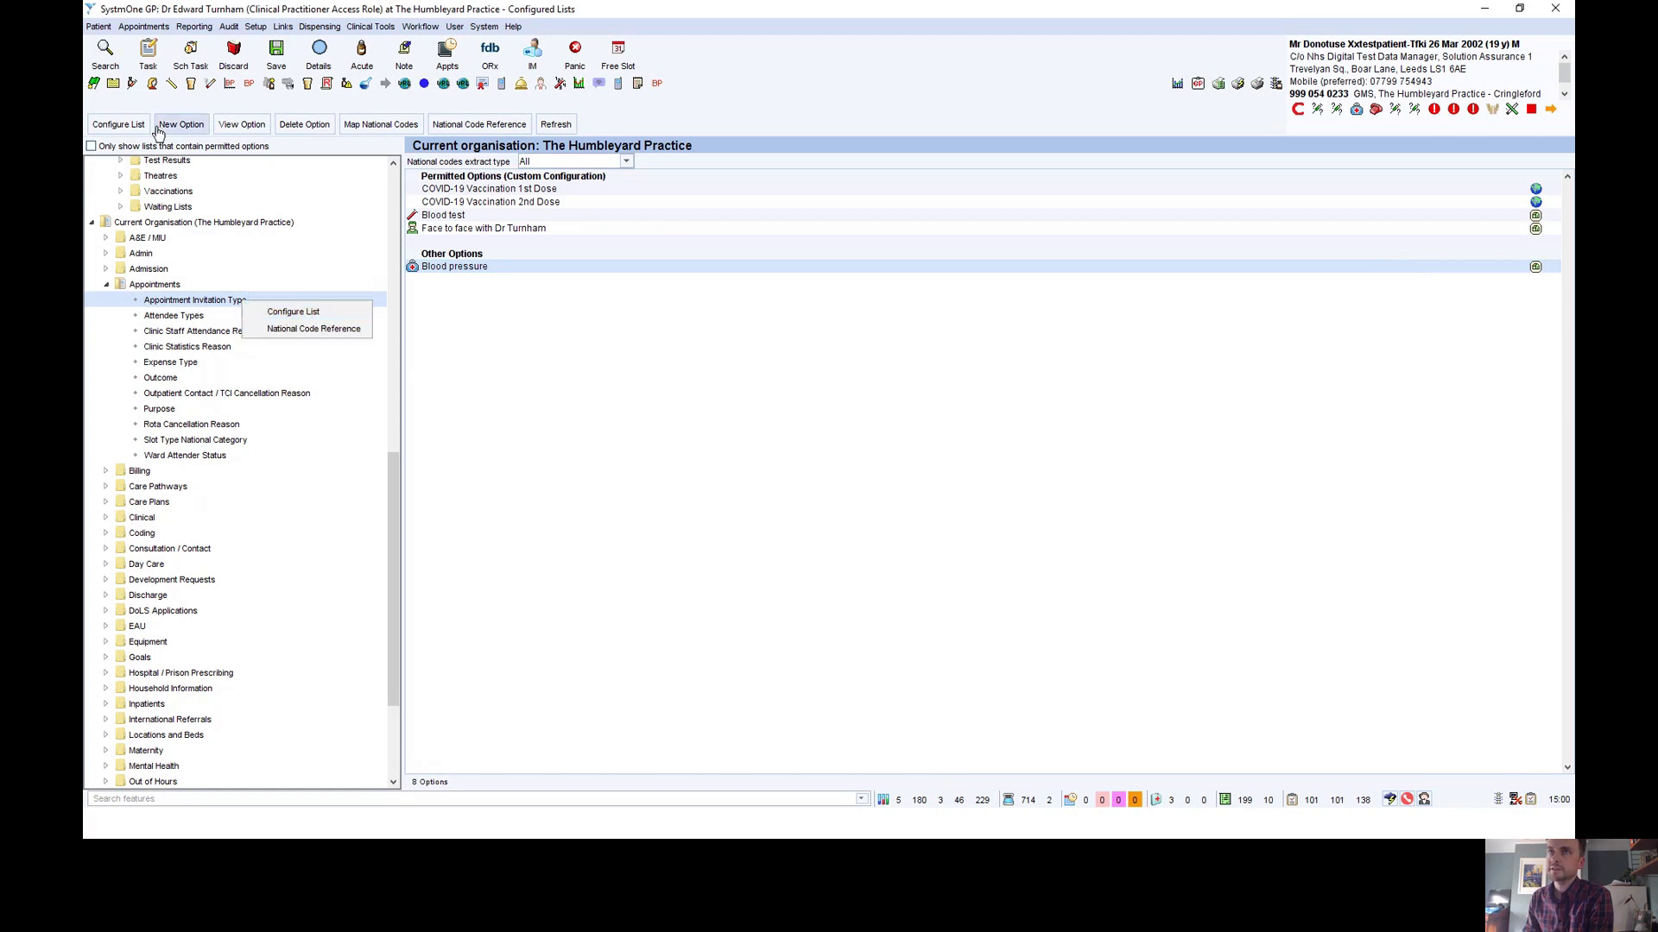
# Configure the list to move Blood pressure from Available Options into the permitted options
pyautogui.click(118, 125)
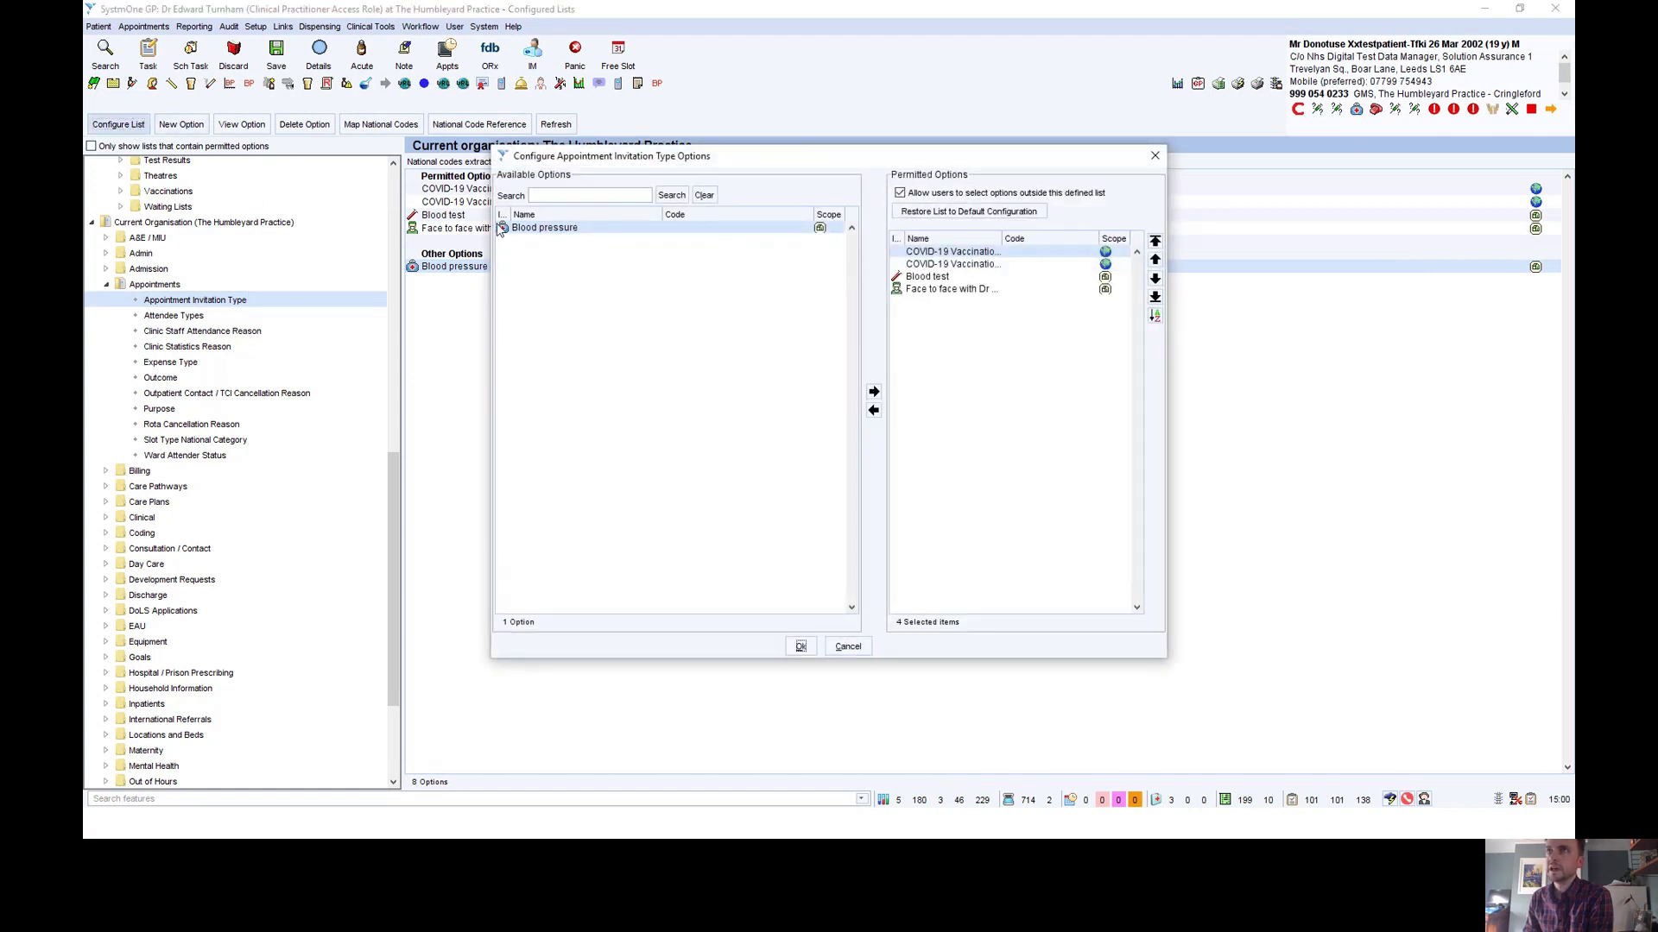
pyautogui.click(544, 228)
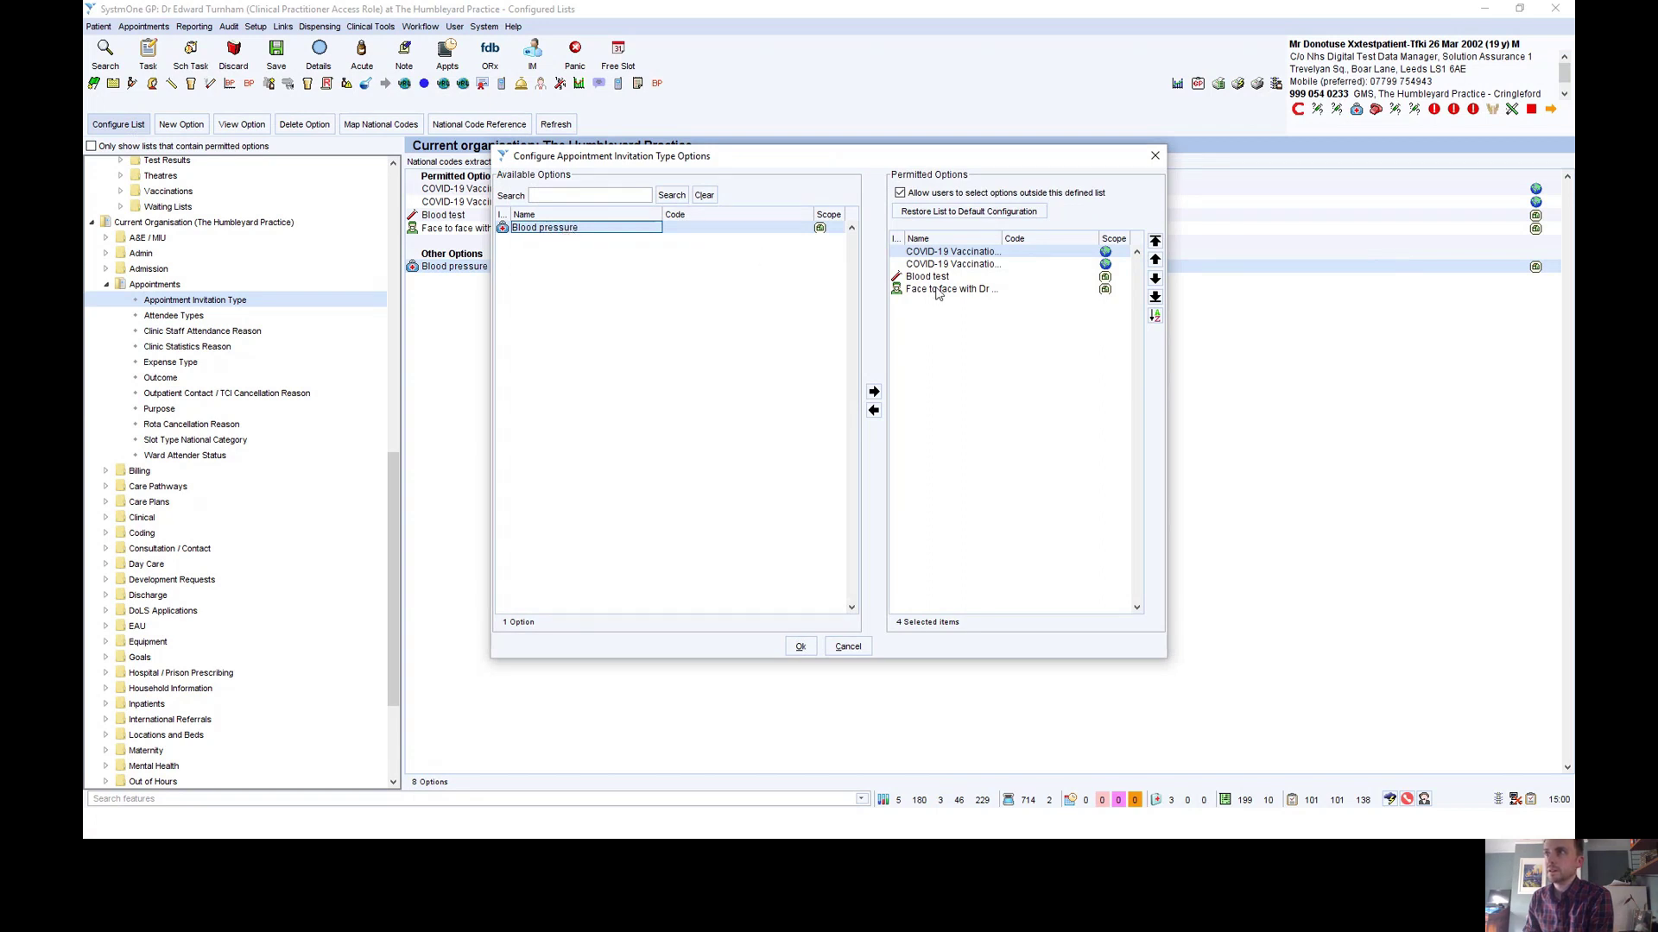
pyautogui.click(874, 393)
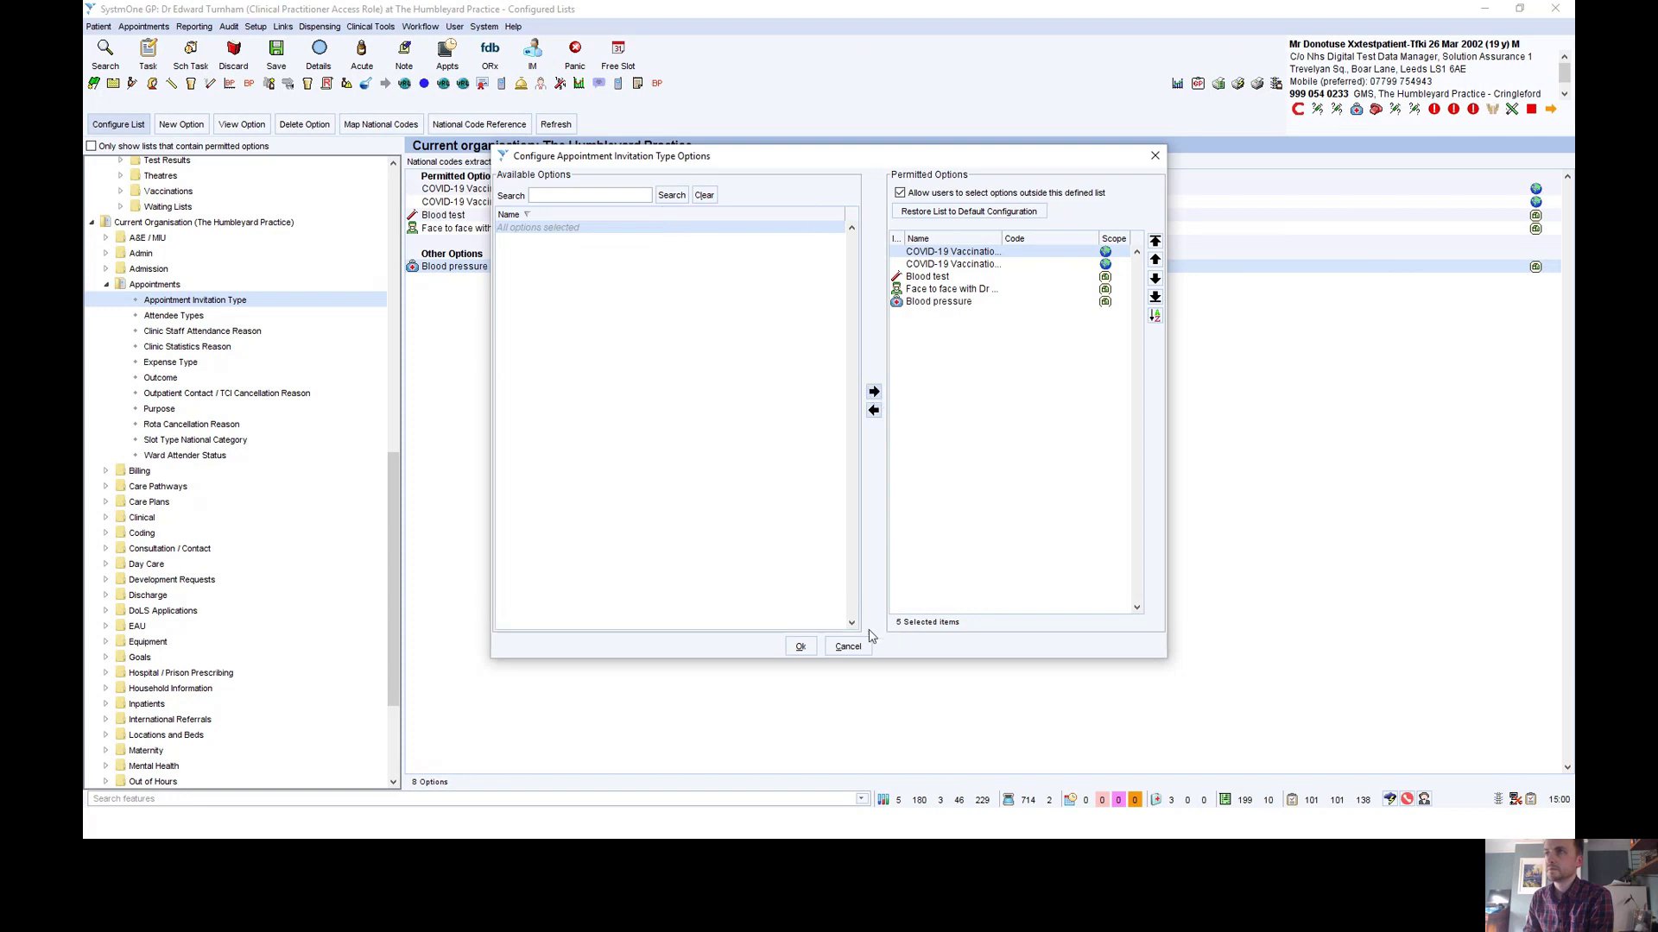
pyautogui.click(801, 647)
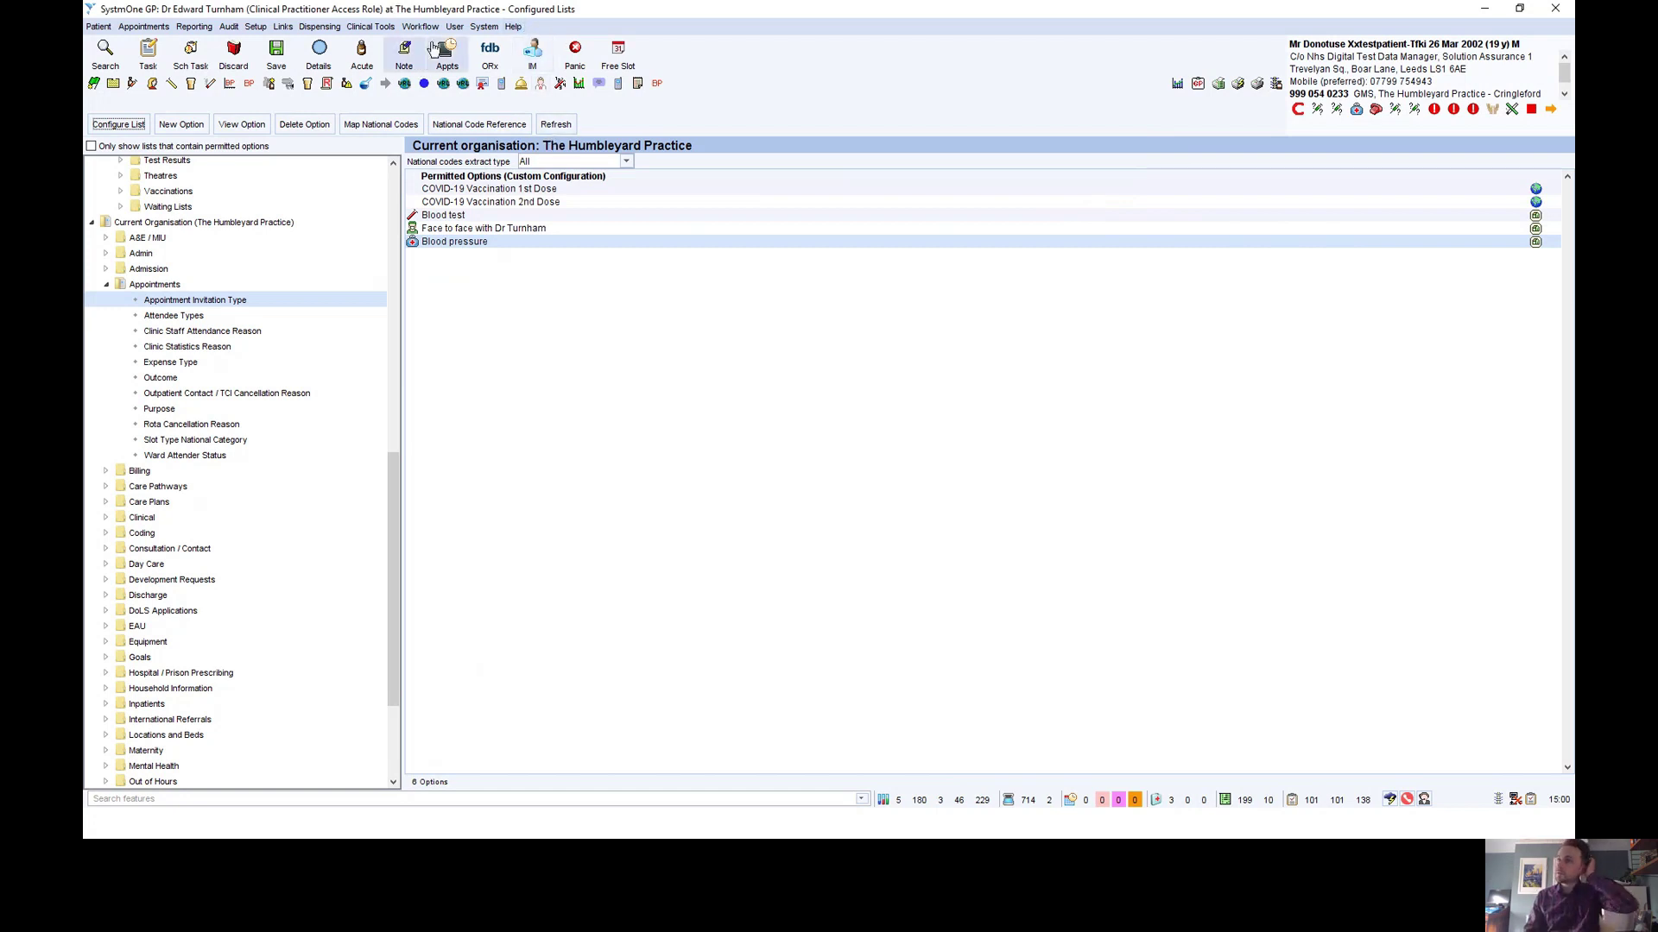
# Open Organisation Preferences at Appointments > Patient Appointment Invitation and scroll to the rota type grid
pyautogui.click(257, 26)
pyautogui.moveTo(284, 48)
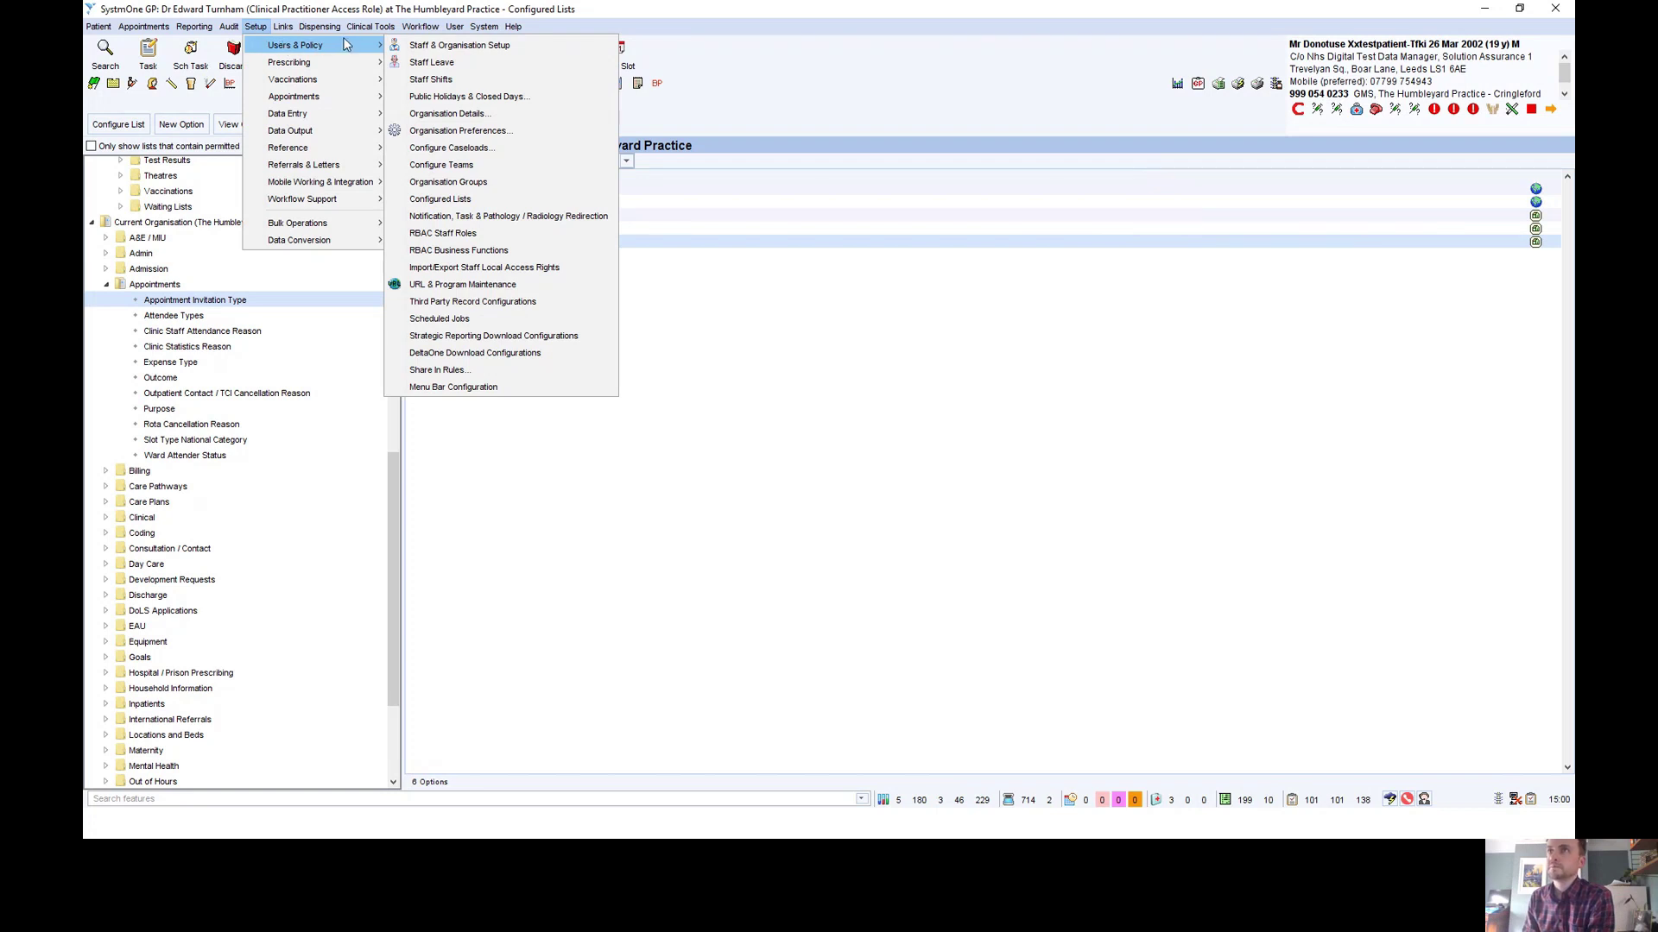
pyautogui.click(484, 135)
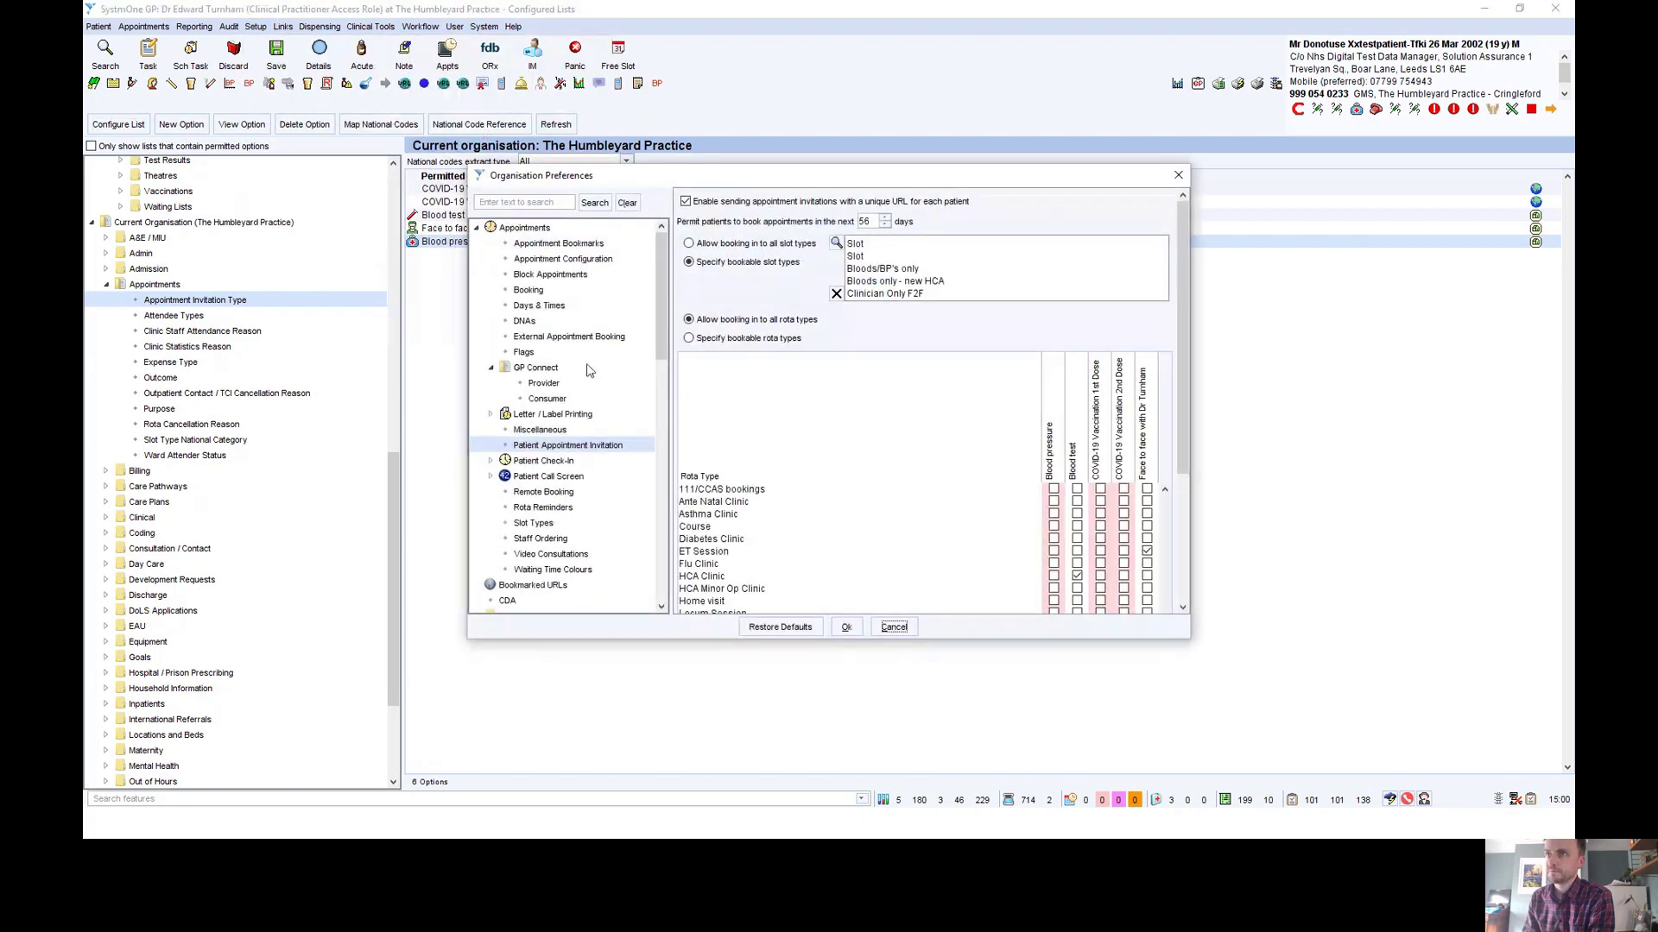
pyautogui.click(522, 230)
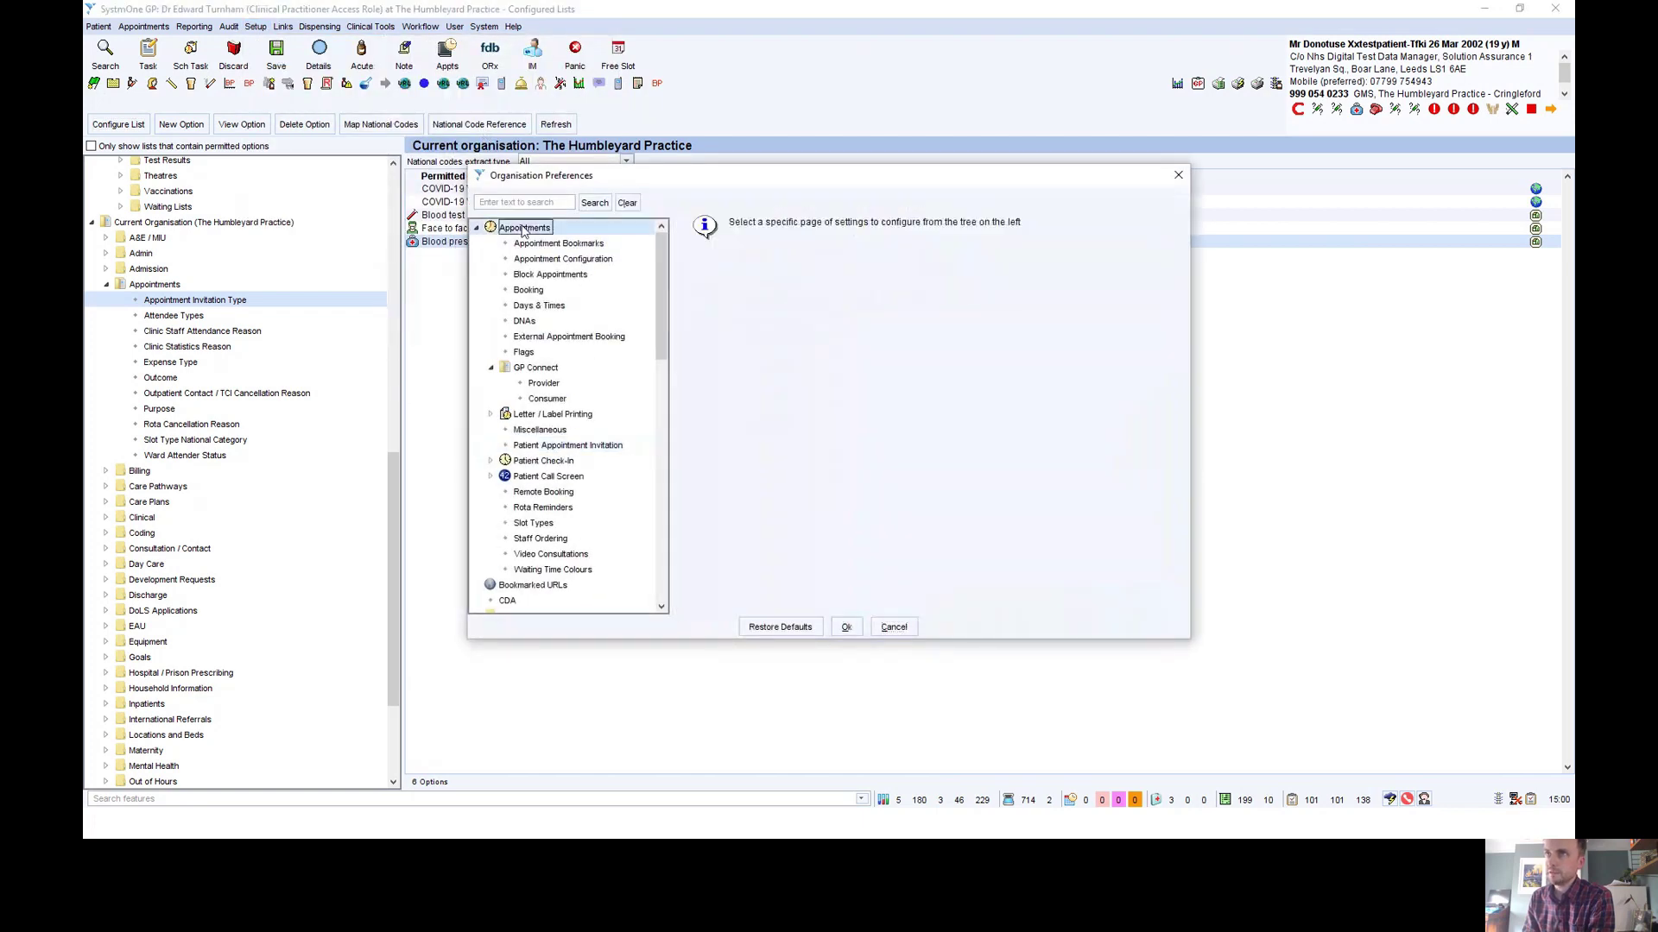
pyautogui.click(594, 447)
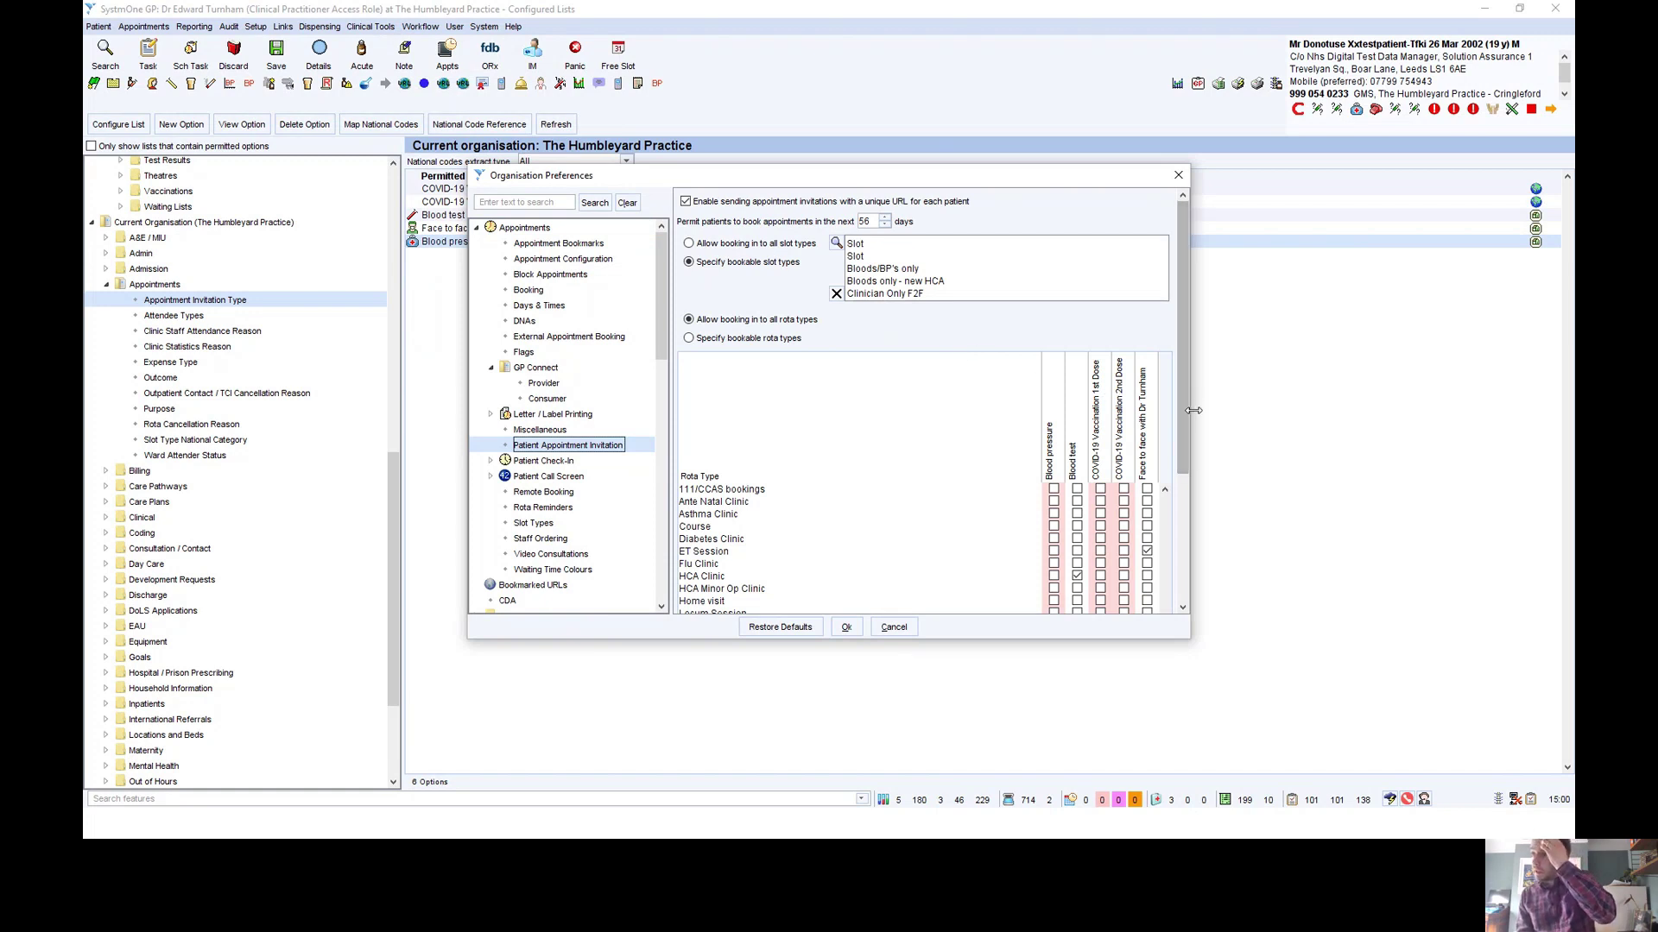
pyautogui.moveTo(1182, 418); pyautogui.dragTo(1183, 480)
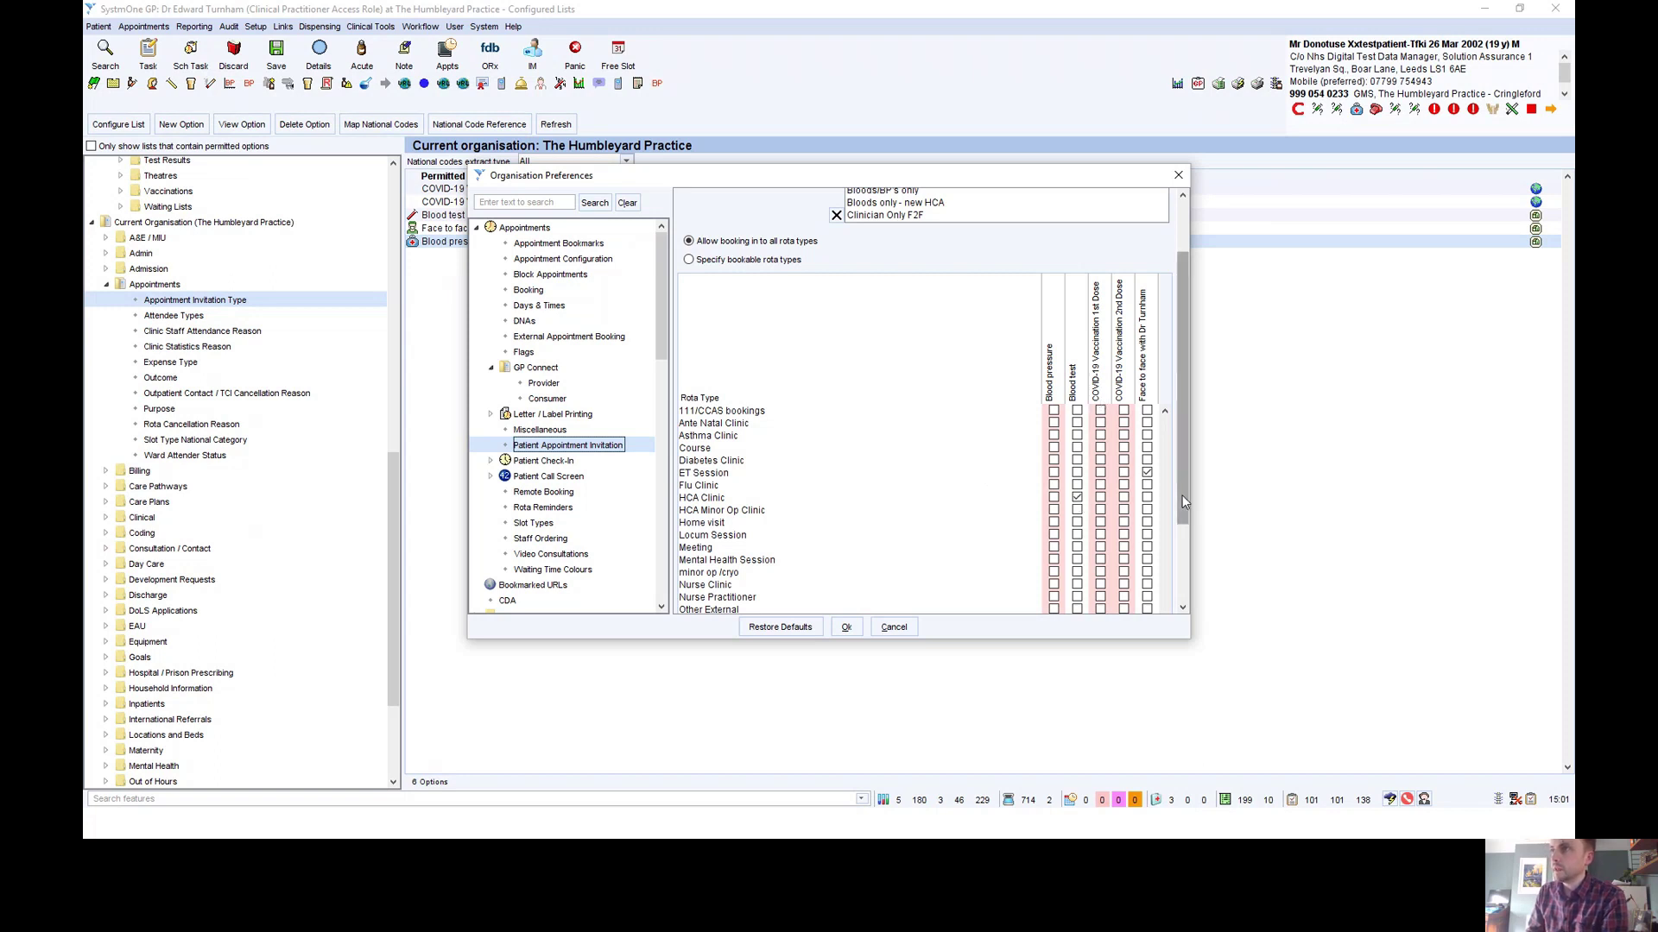
pyautogui.moveTo(1183, 495); pyautogui.dragTo(1179, 592)
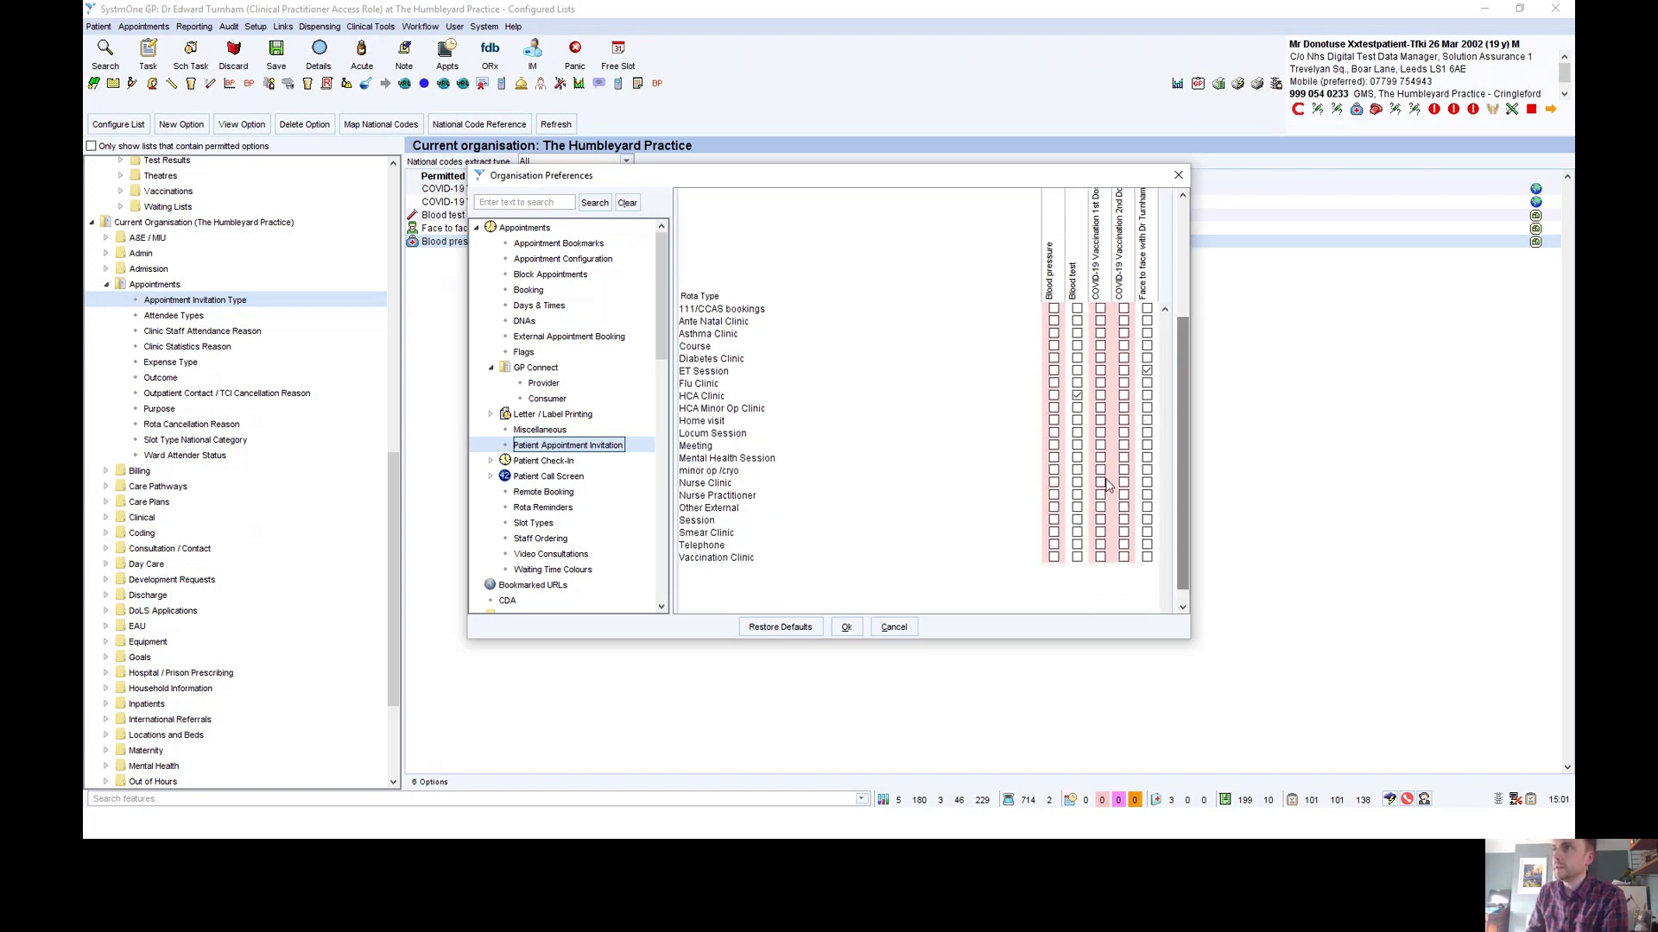
# Tick Blood test for HCA Minor Op Clinic and Meeting rotas, and Blood pressure for HCA Clinic
pyautogui.click(1078, 408)
pyautogui.click(1078, 446)
pyautogui.click(1055, 397)
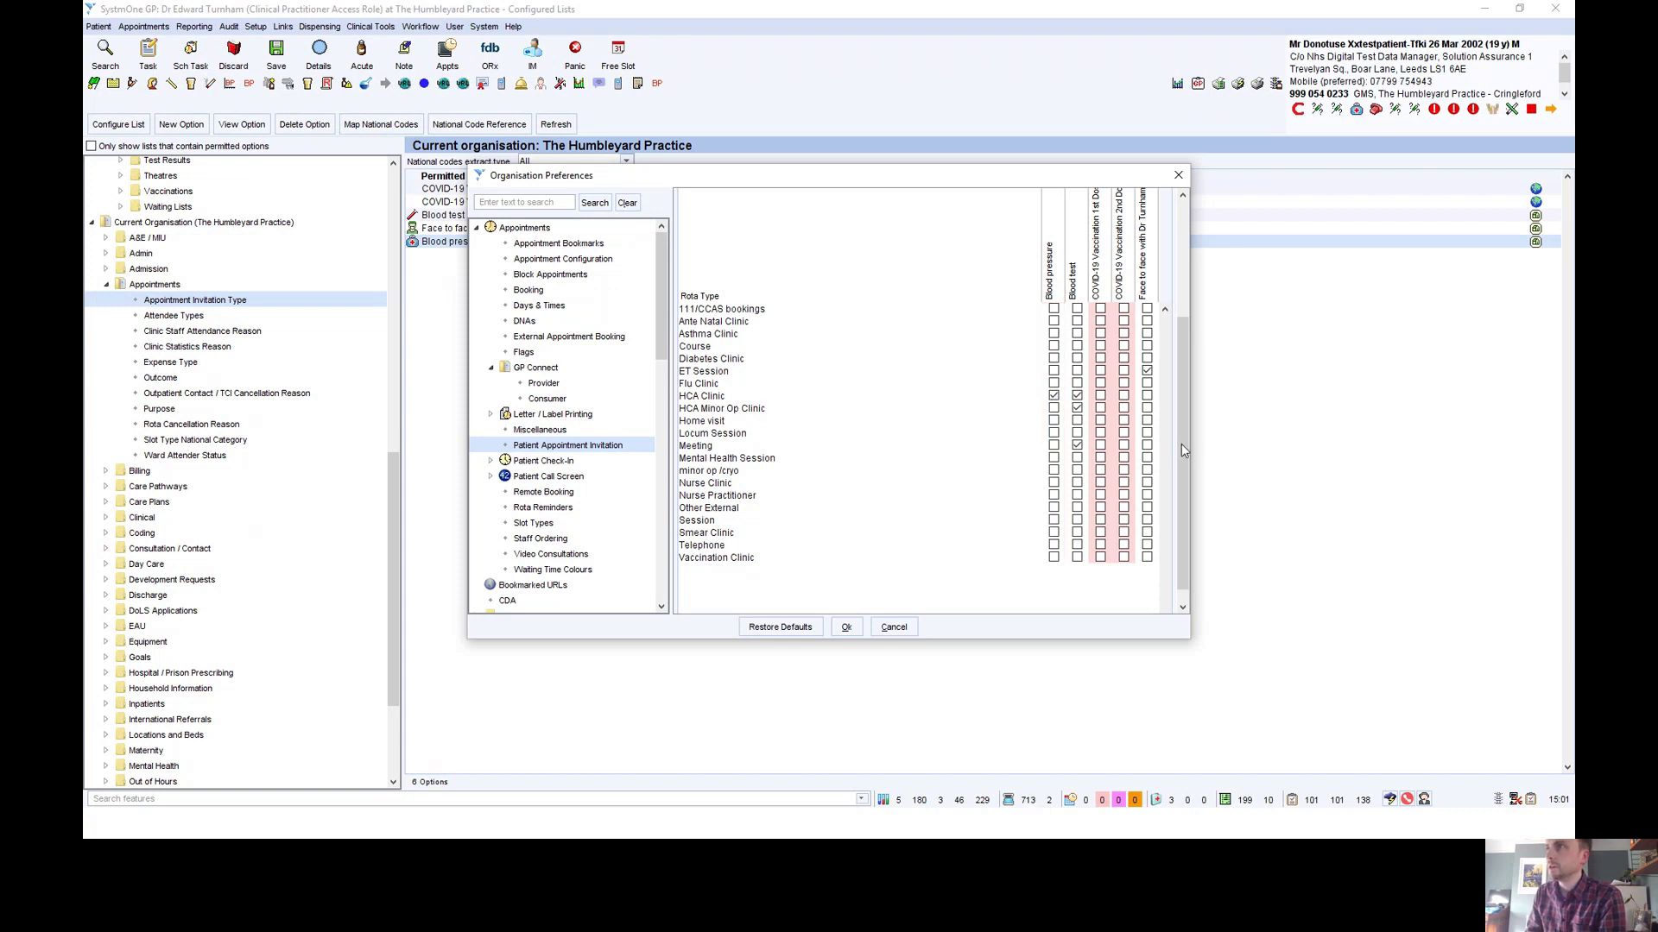
# Review the rota type mappings grid, then close Organisation Preferences without saving
pyautogui.moveTo(1185, 446); pyautogui.dragTo(1184, 328)
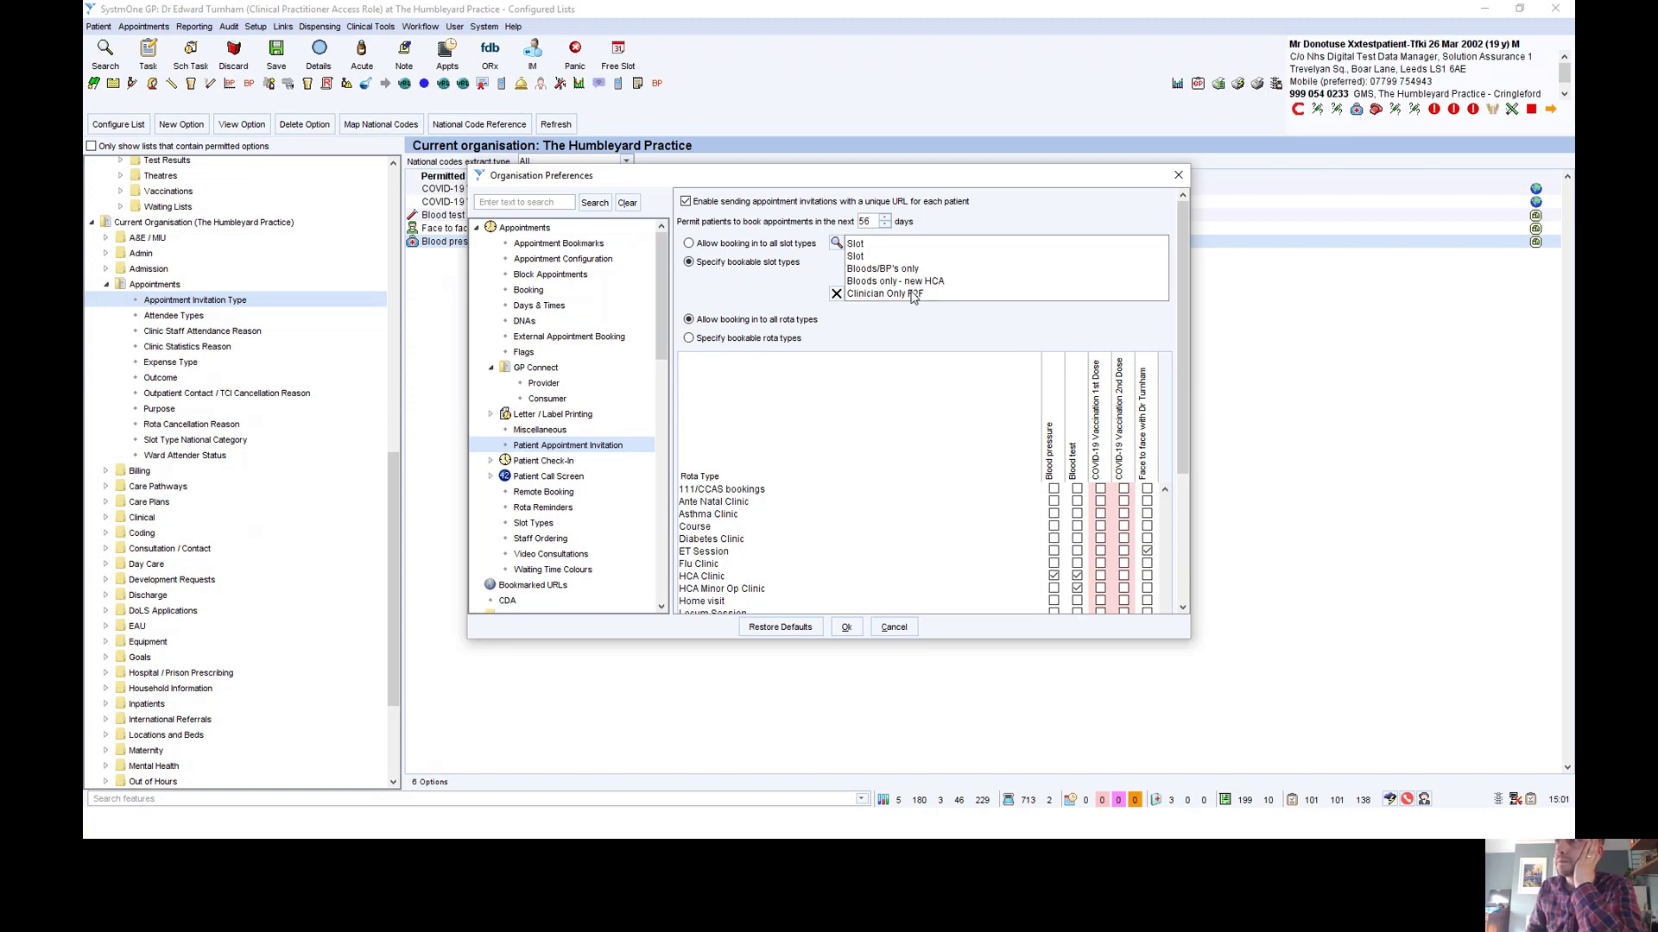
pyautogui.moveTo(1183, 391)
pyautogui.mouseDown()
pyautogui.moveTo(1178, 449)
pyautogui.moveTo(1184, 362)
pyautogui.mouseUp()
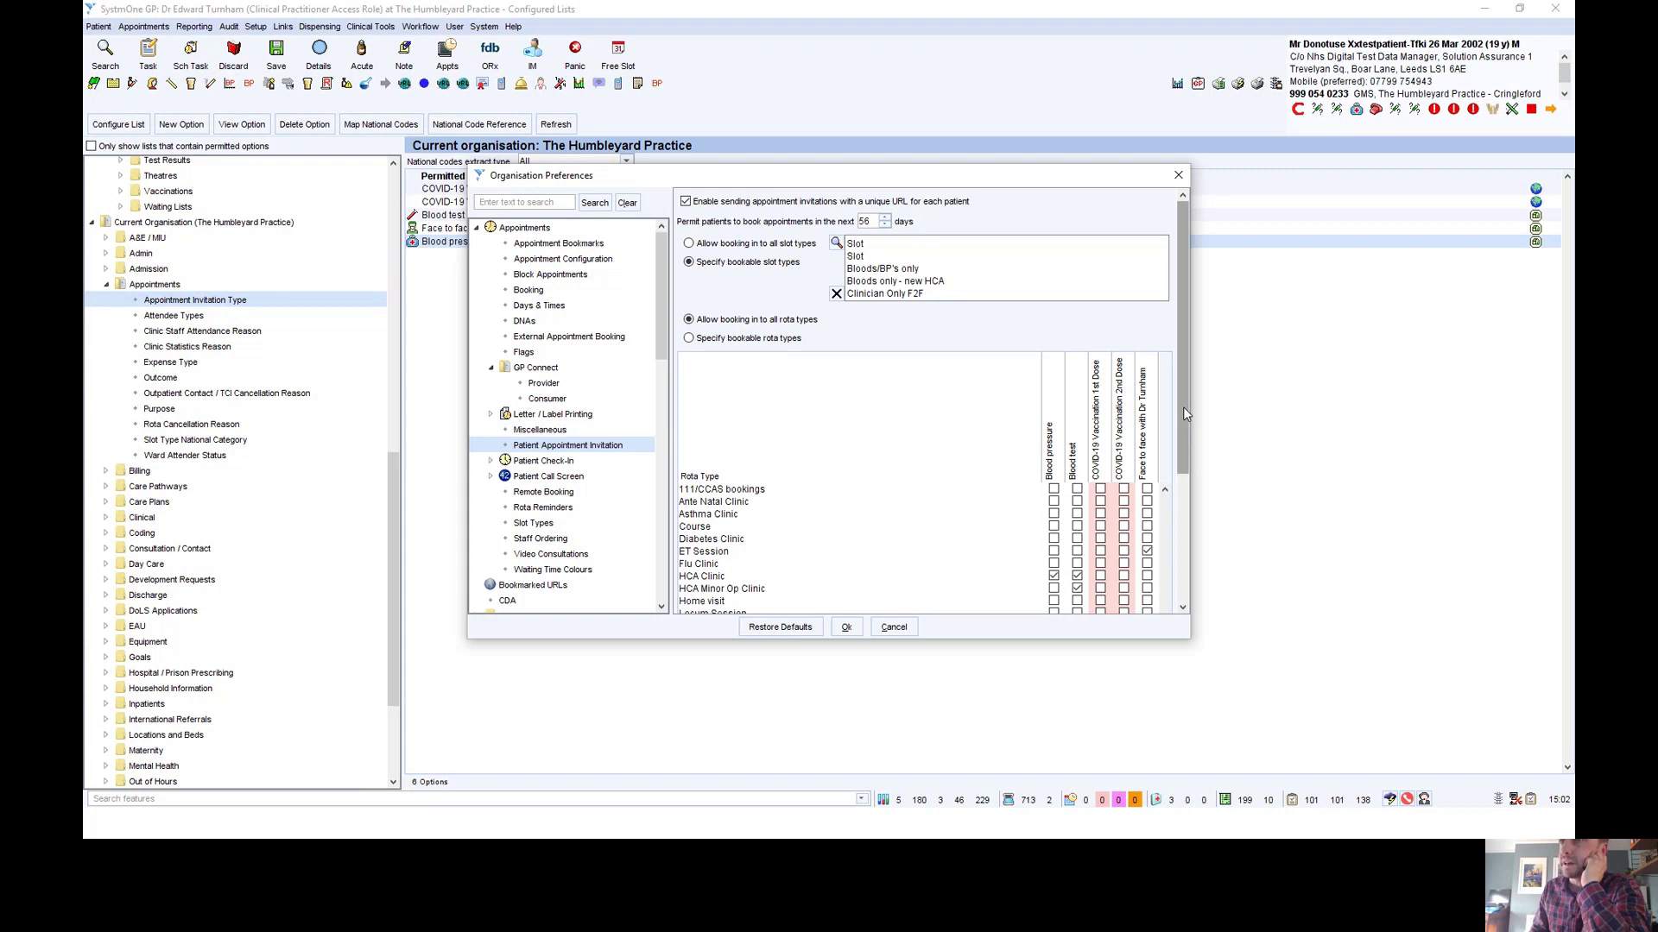
pyautogui.moveTo(1183, 407); pyautogui.dragTo(945, 463)
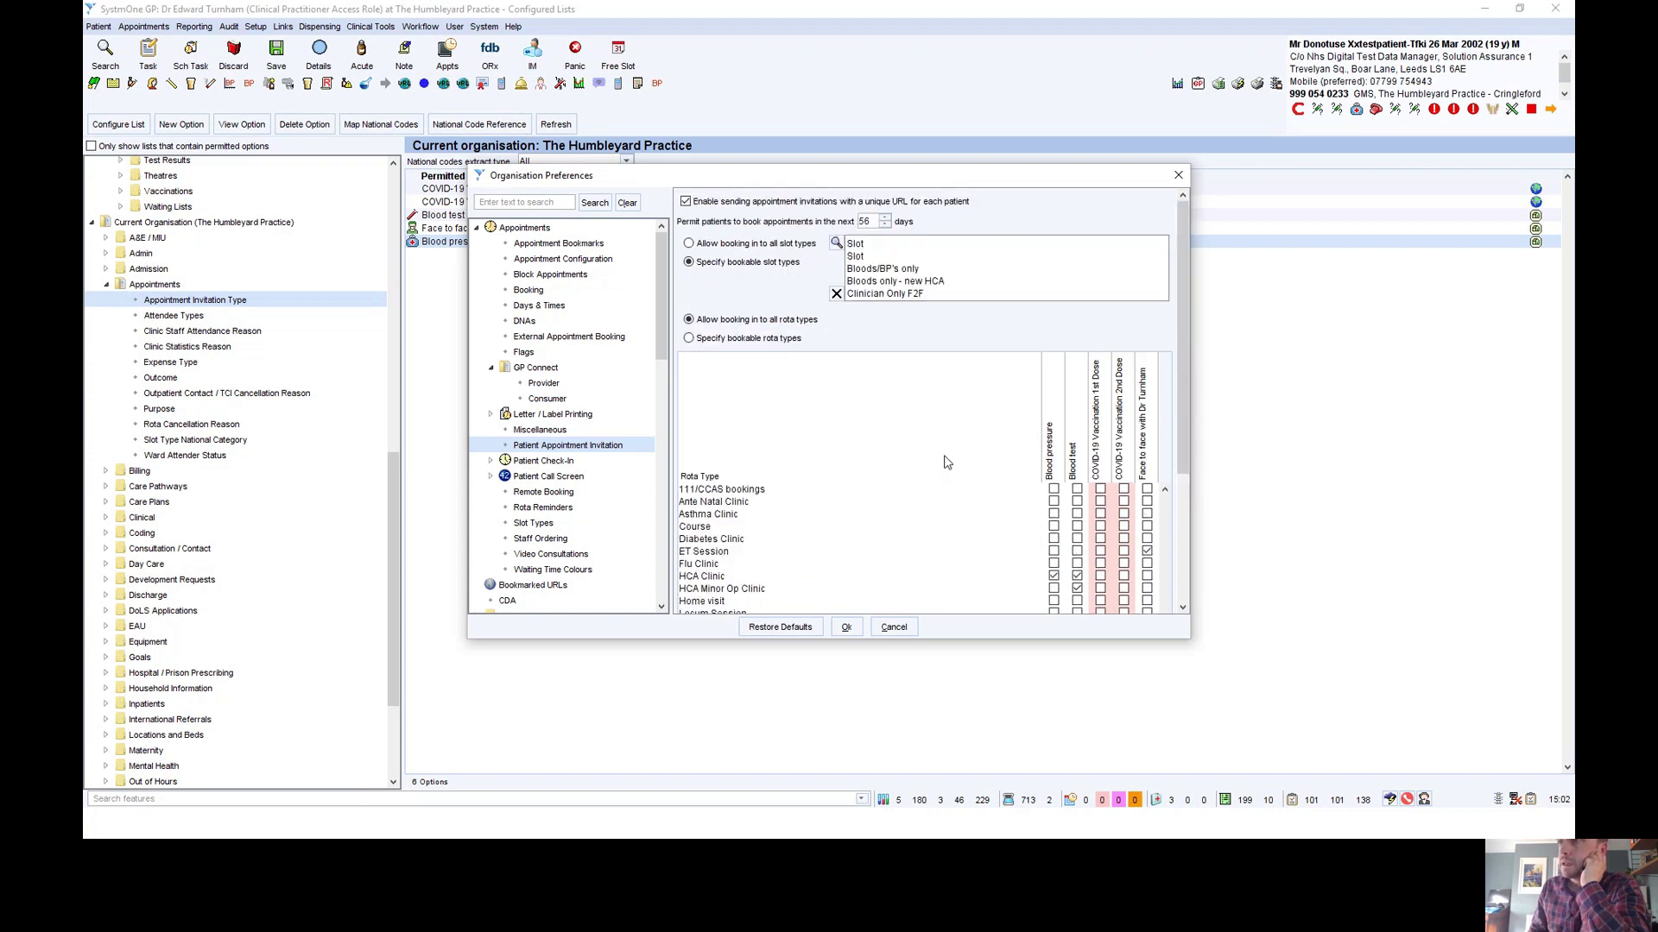
pyautogui.click(894, 627)
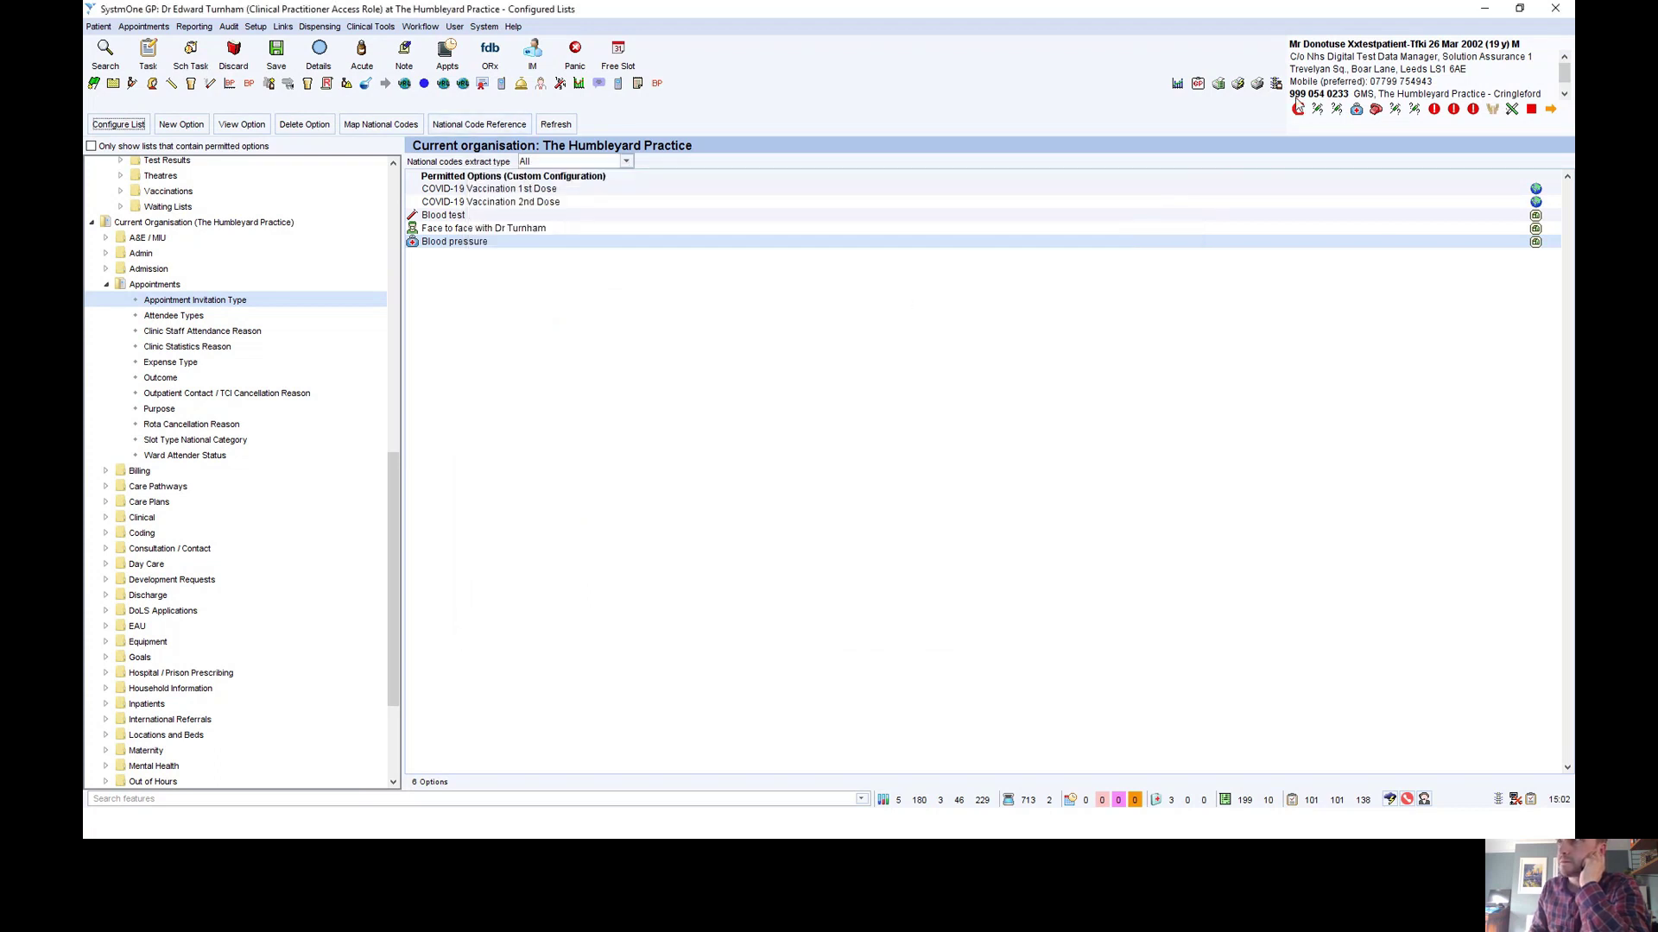
# Open the patient's journal and start editing the second row of toolbar shortcut buttons
pyautogui.click(1335, 86)
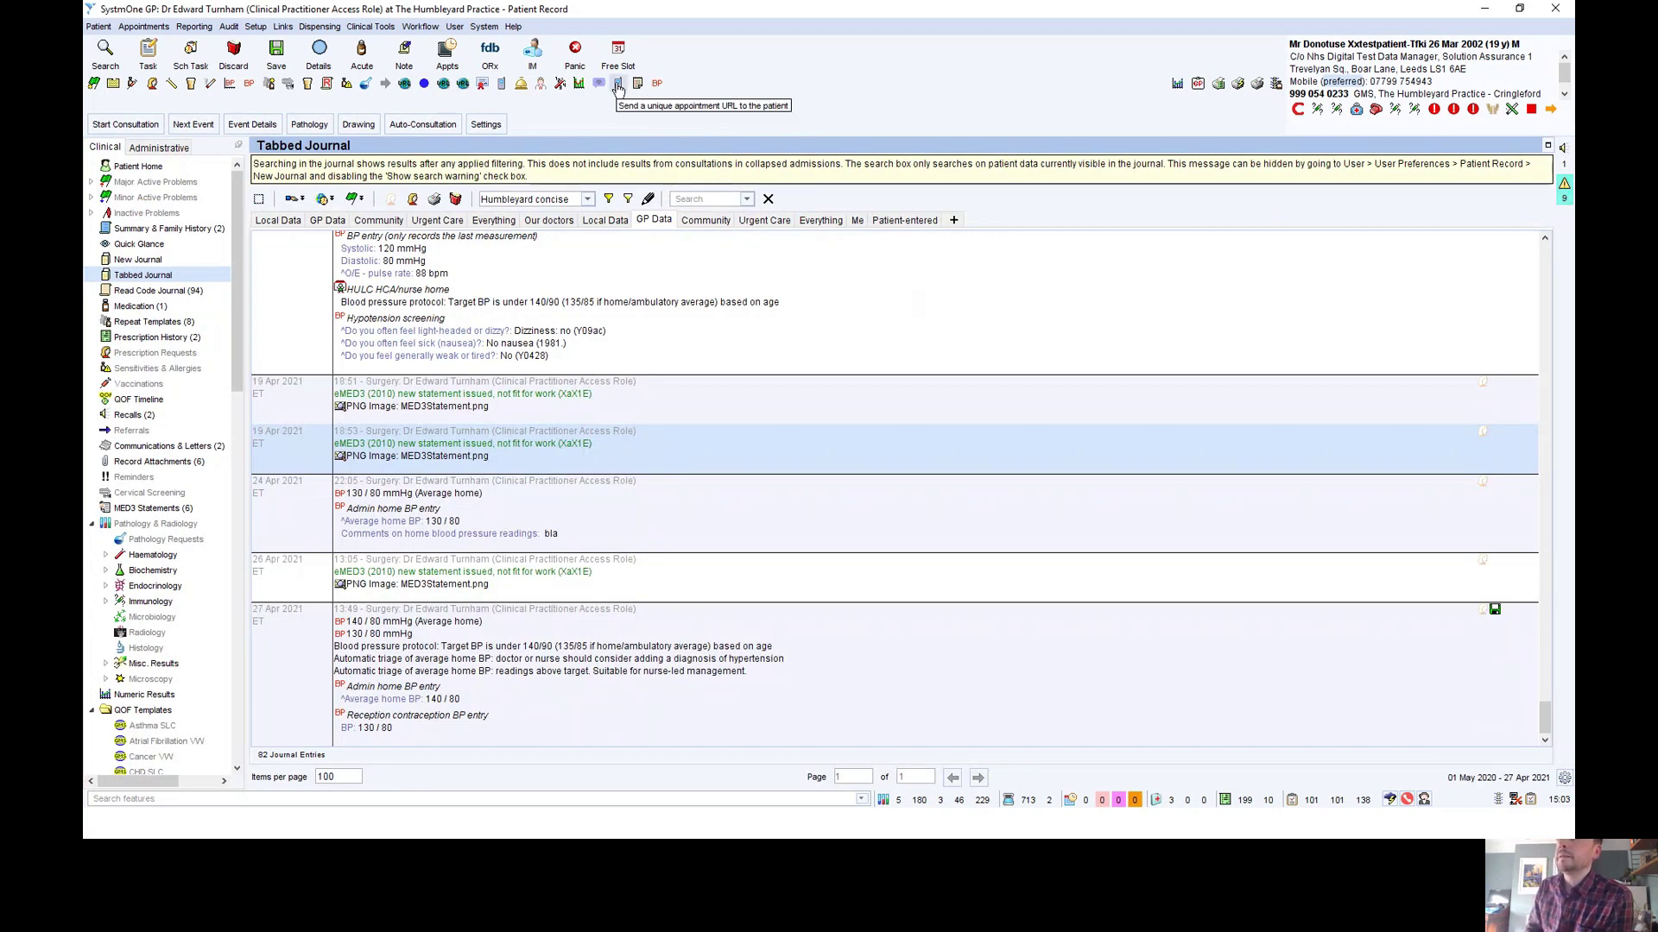
pyautogui.rightClick(675, 88)
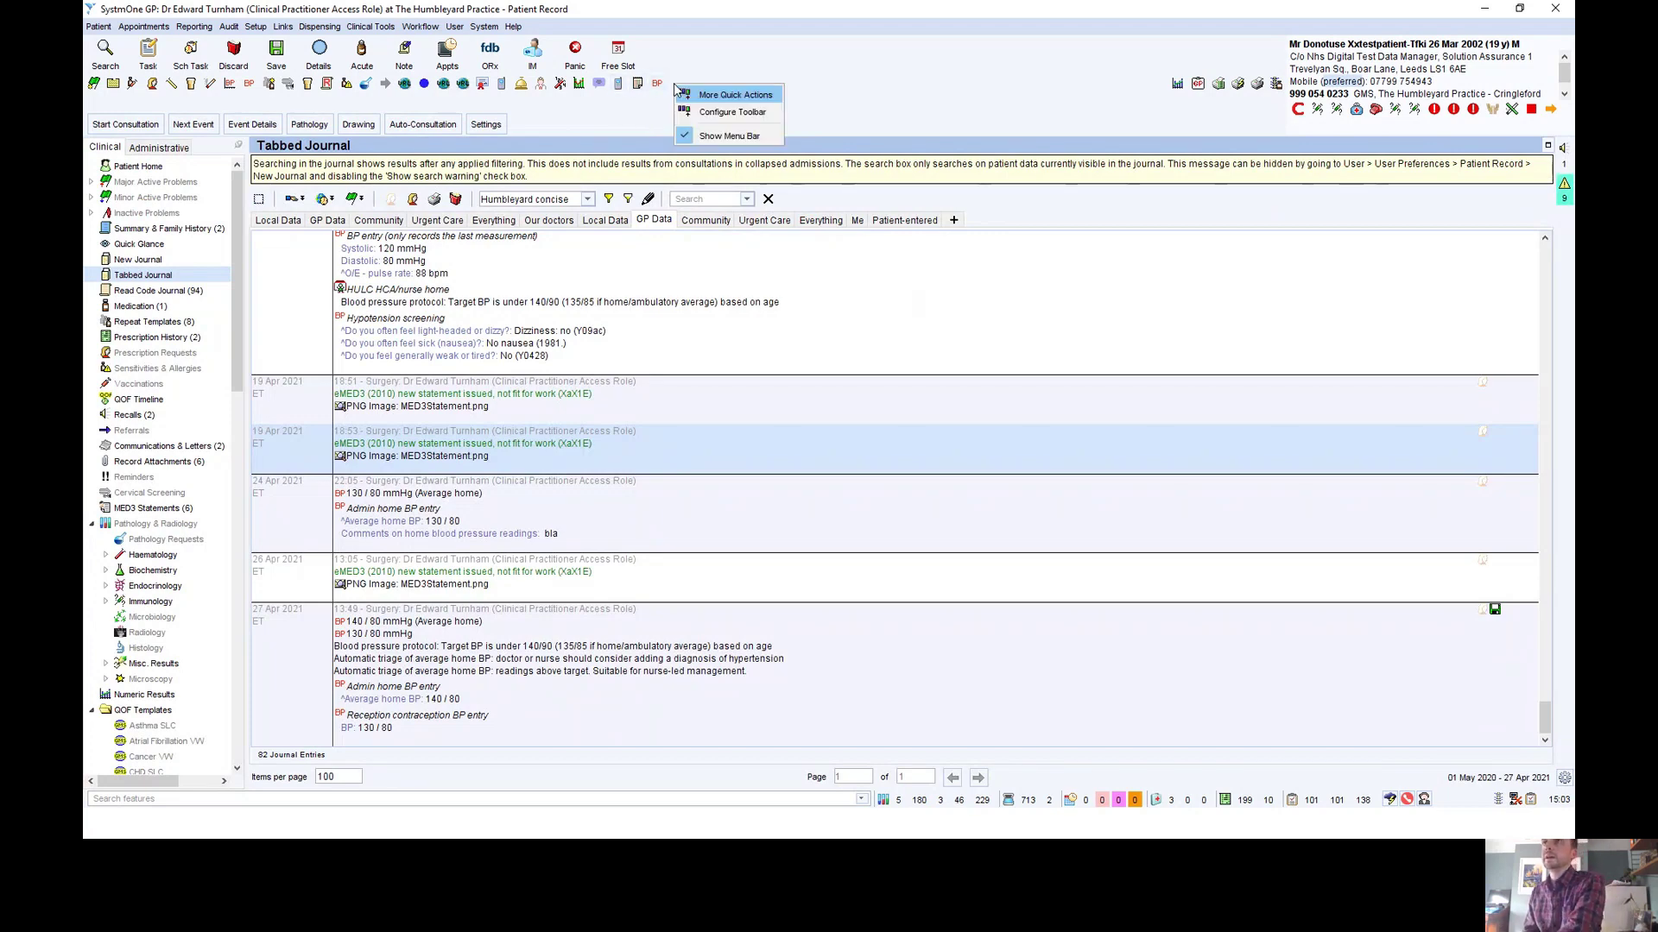
pyautogui.click(732, 112)
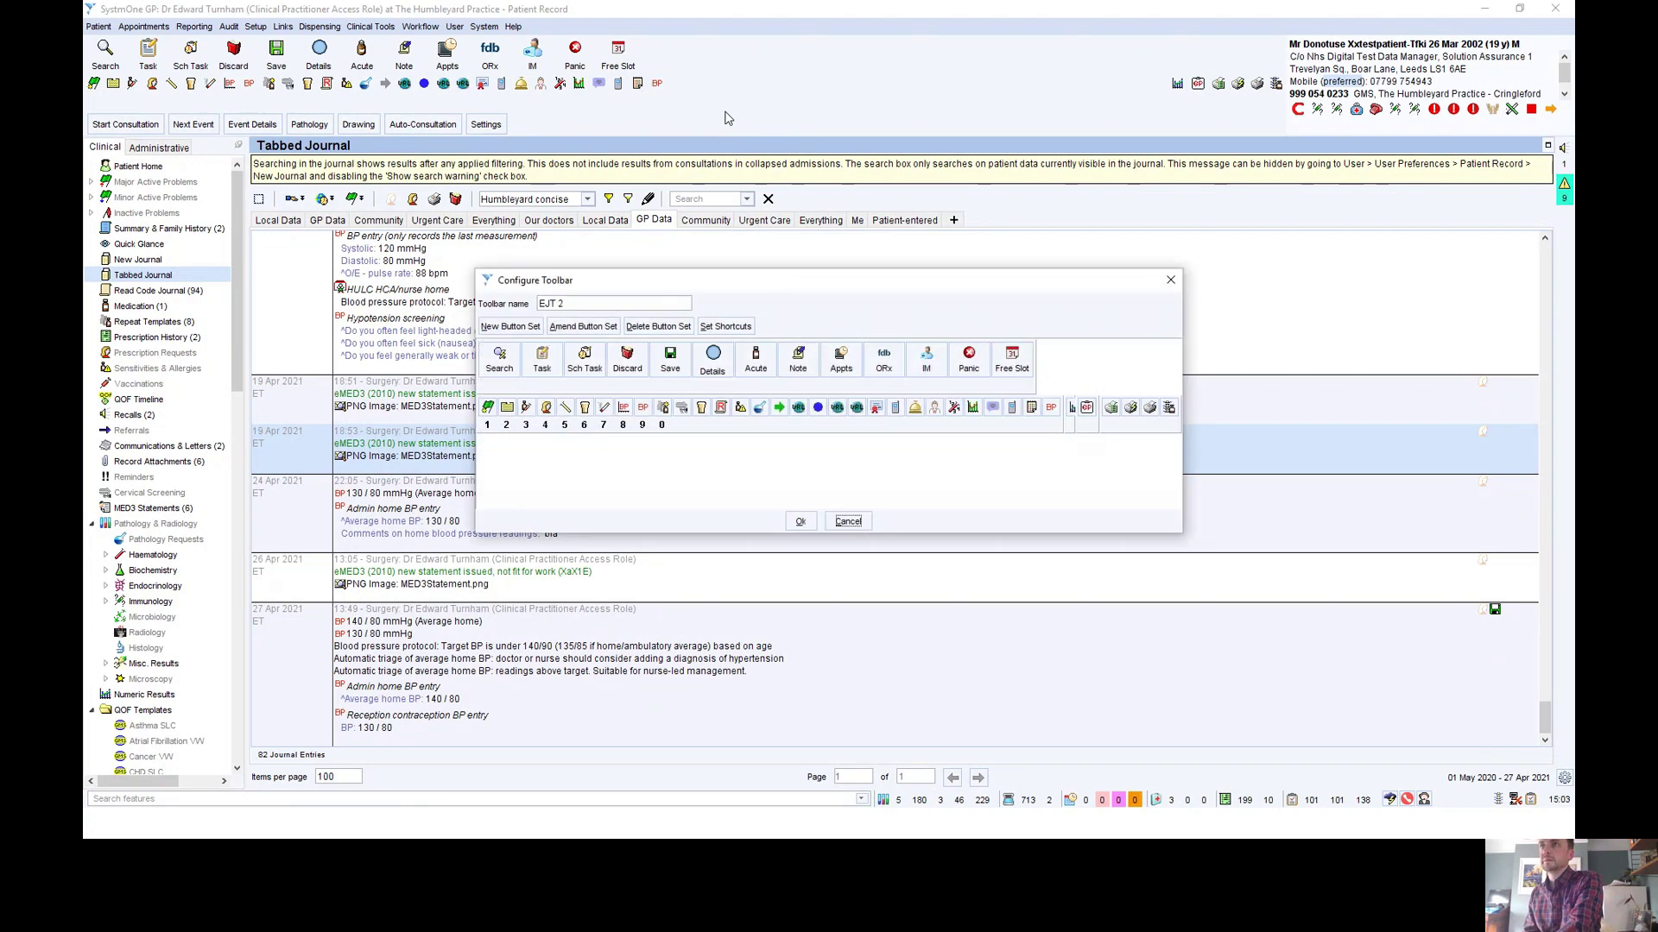
pyautogui.click(730, 425)
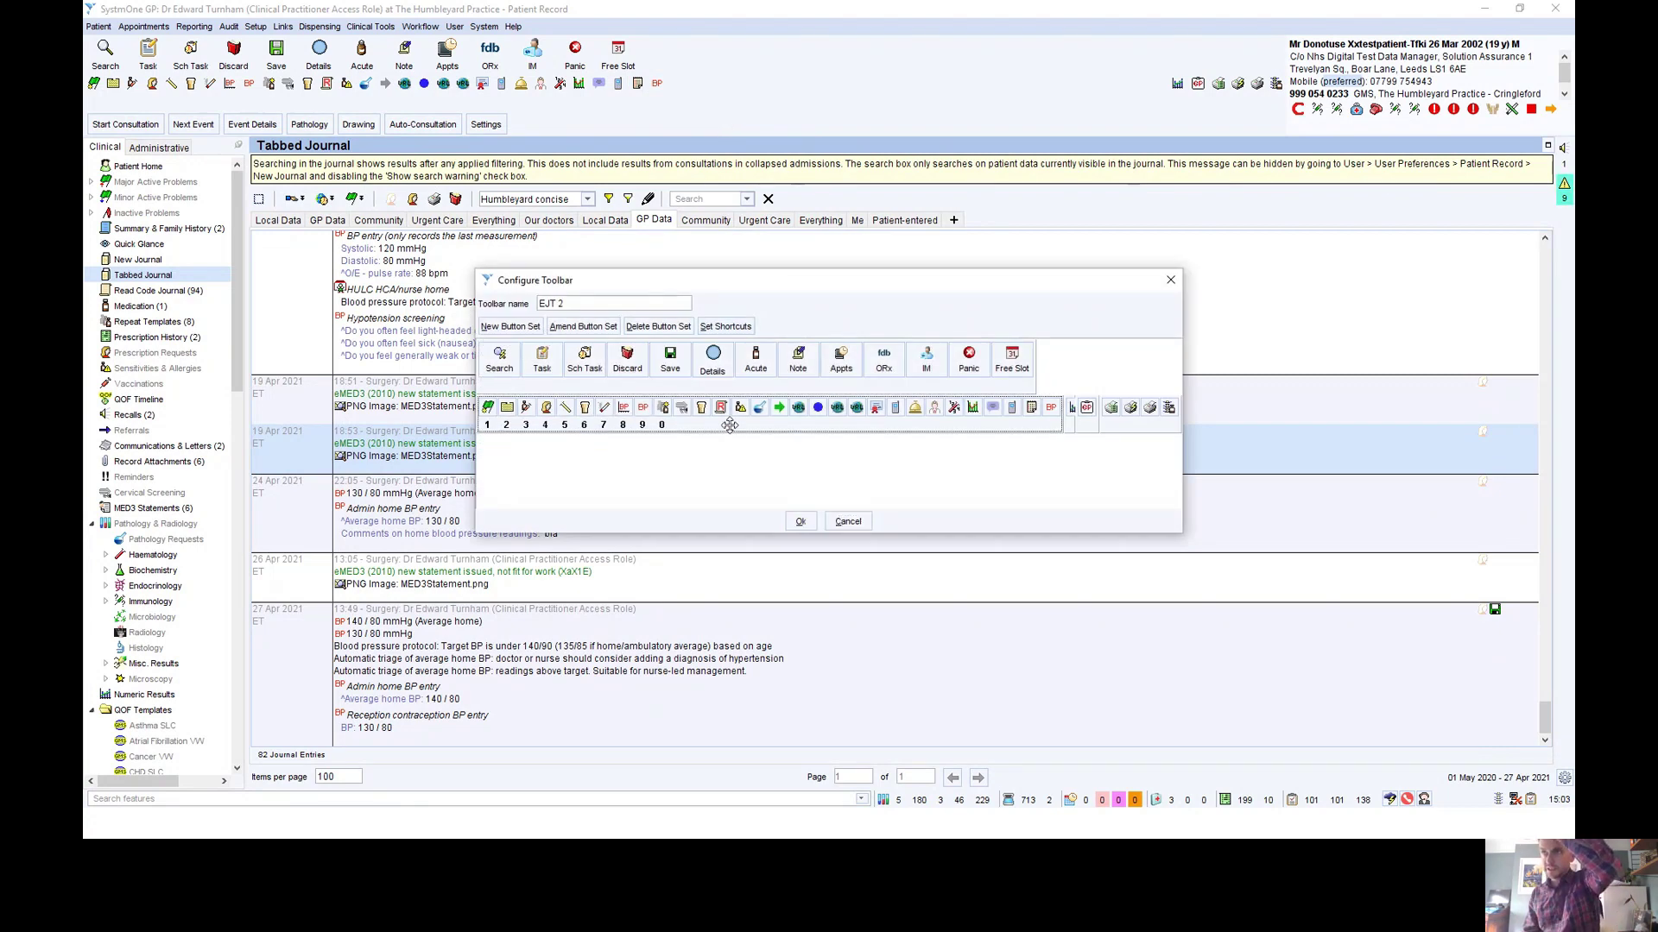
pyautogui.doubleClick(729, 425)
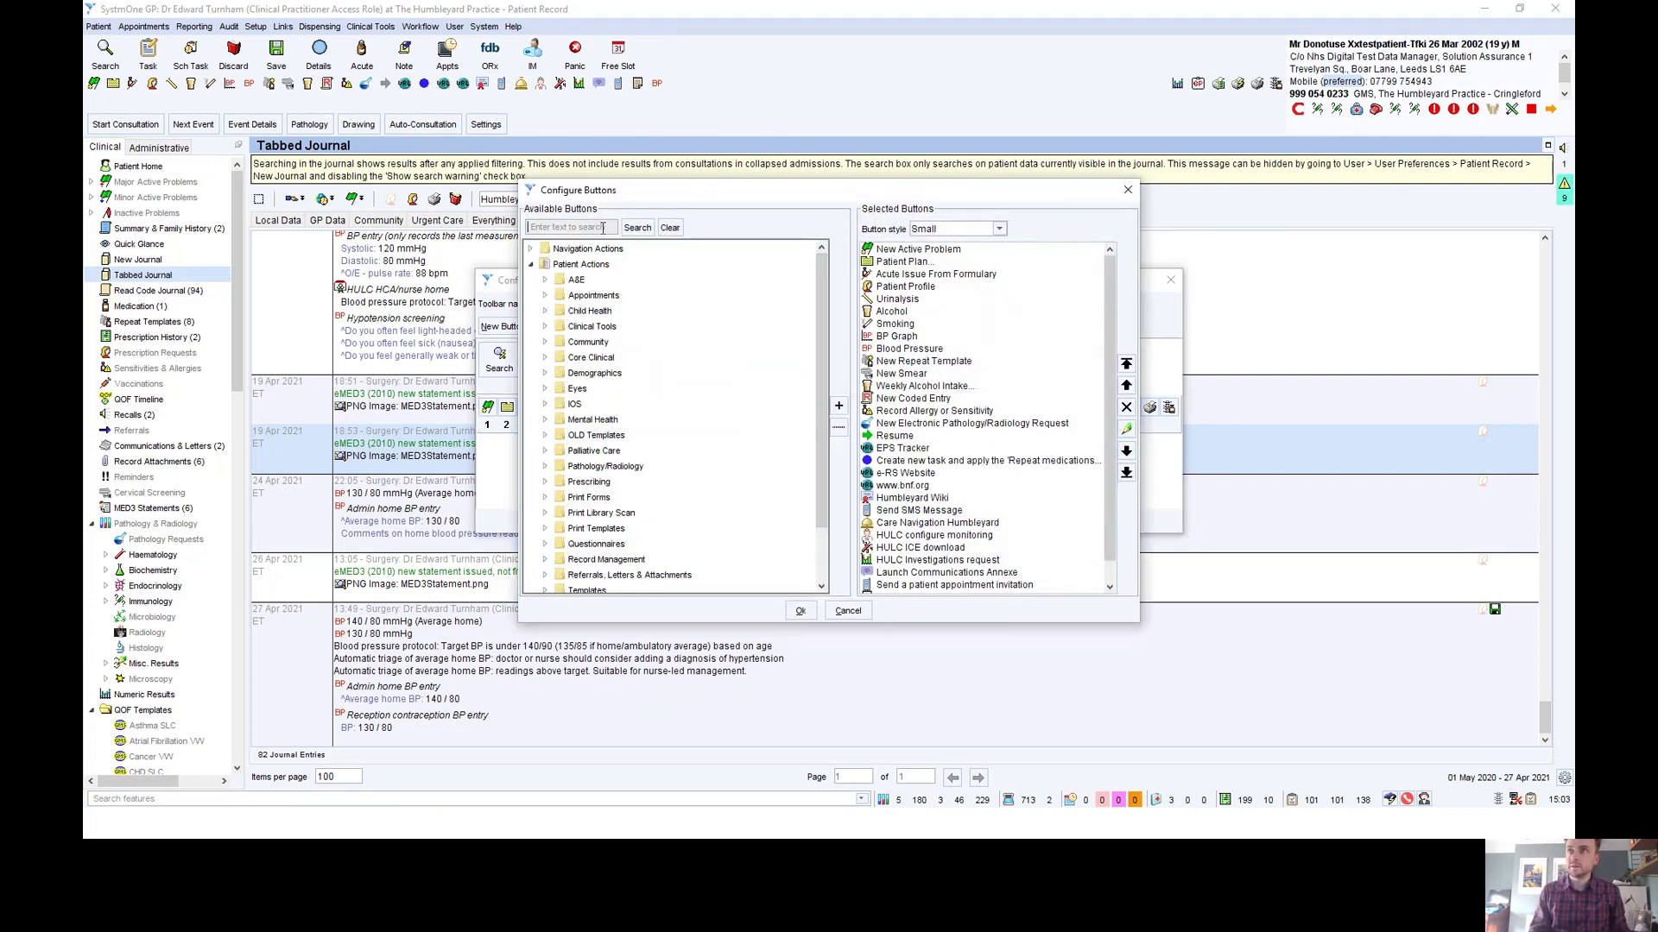
# Search the available buttons for 'pat app', find Send a patient appointment invitation, then cancel without changes
pyautogui.click(603, 228)
pyautogui.write('pa')
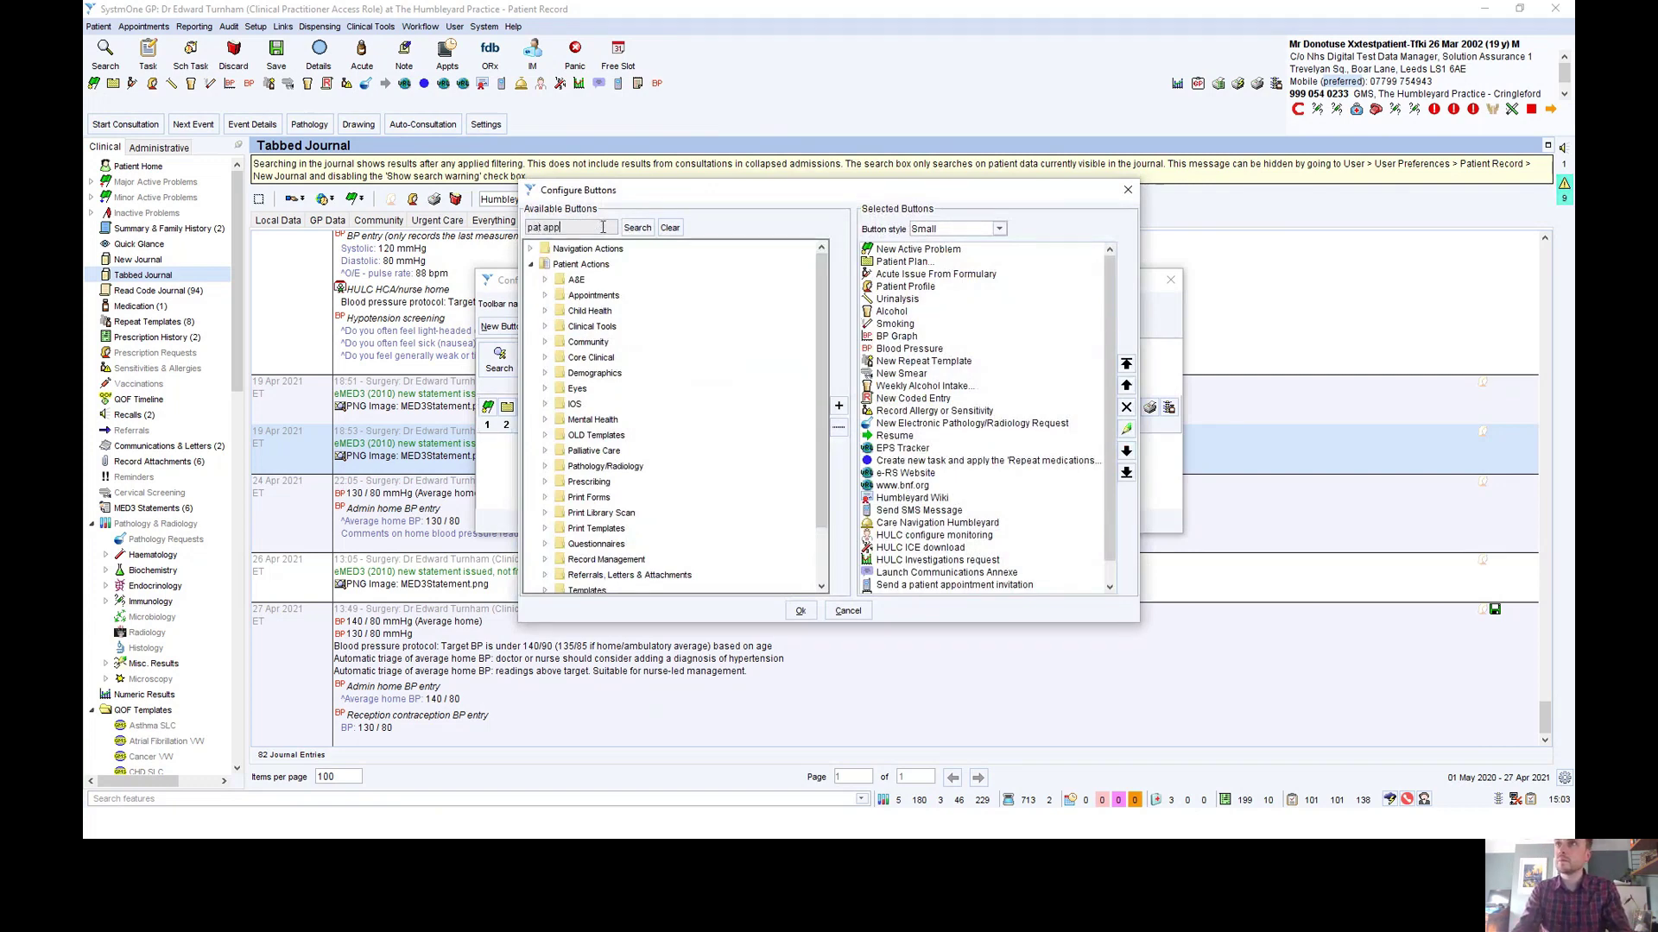
pyautogui.write('t app')
pyautogui.press('Return')
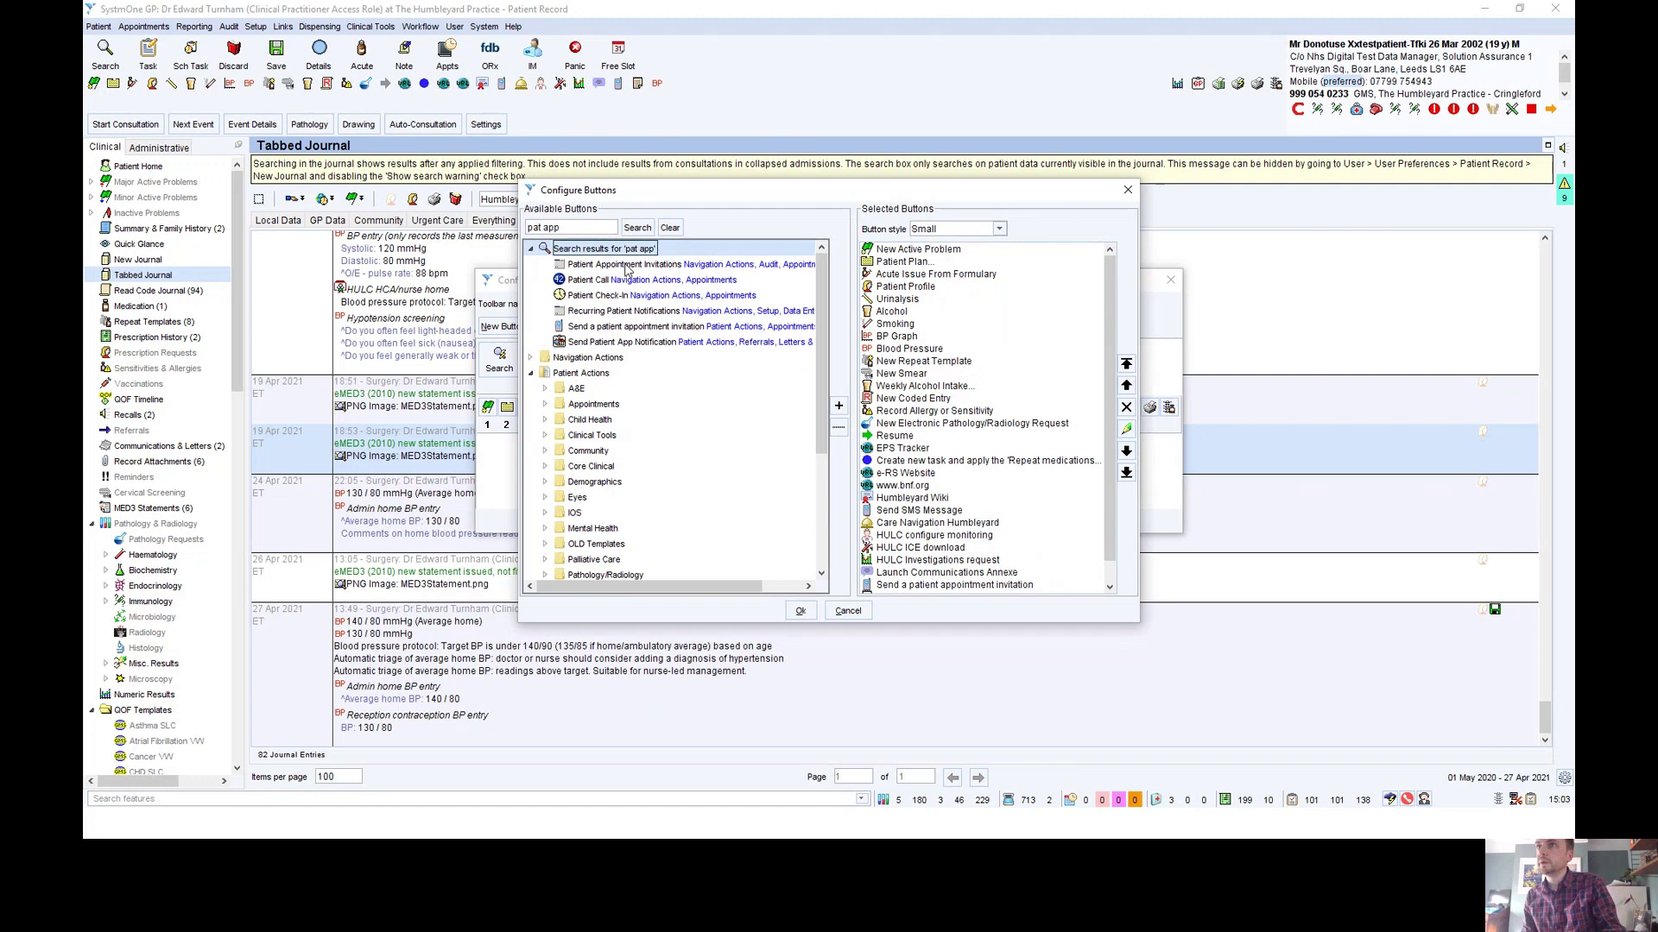
pyautogui.click(673, 328)
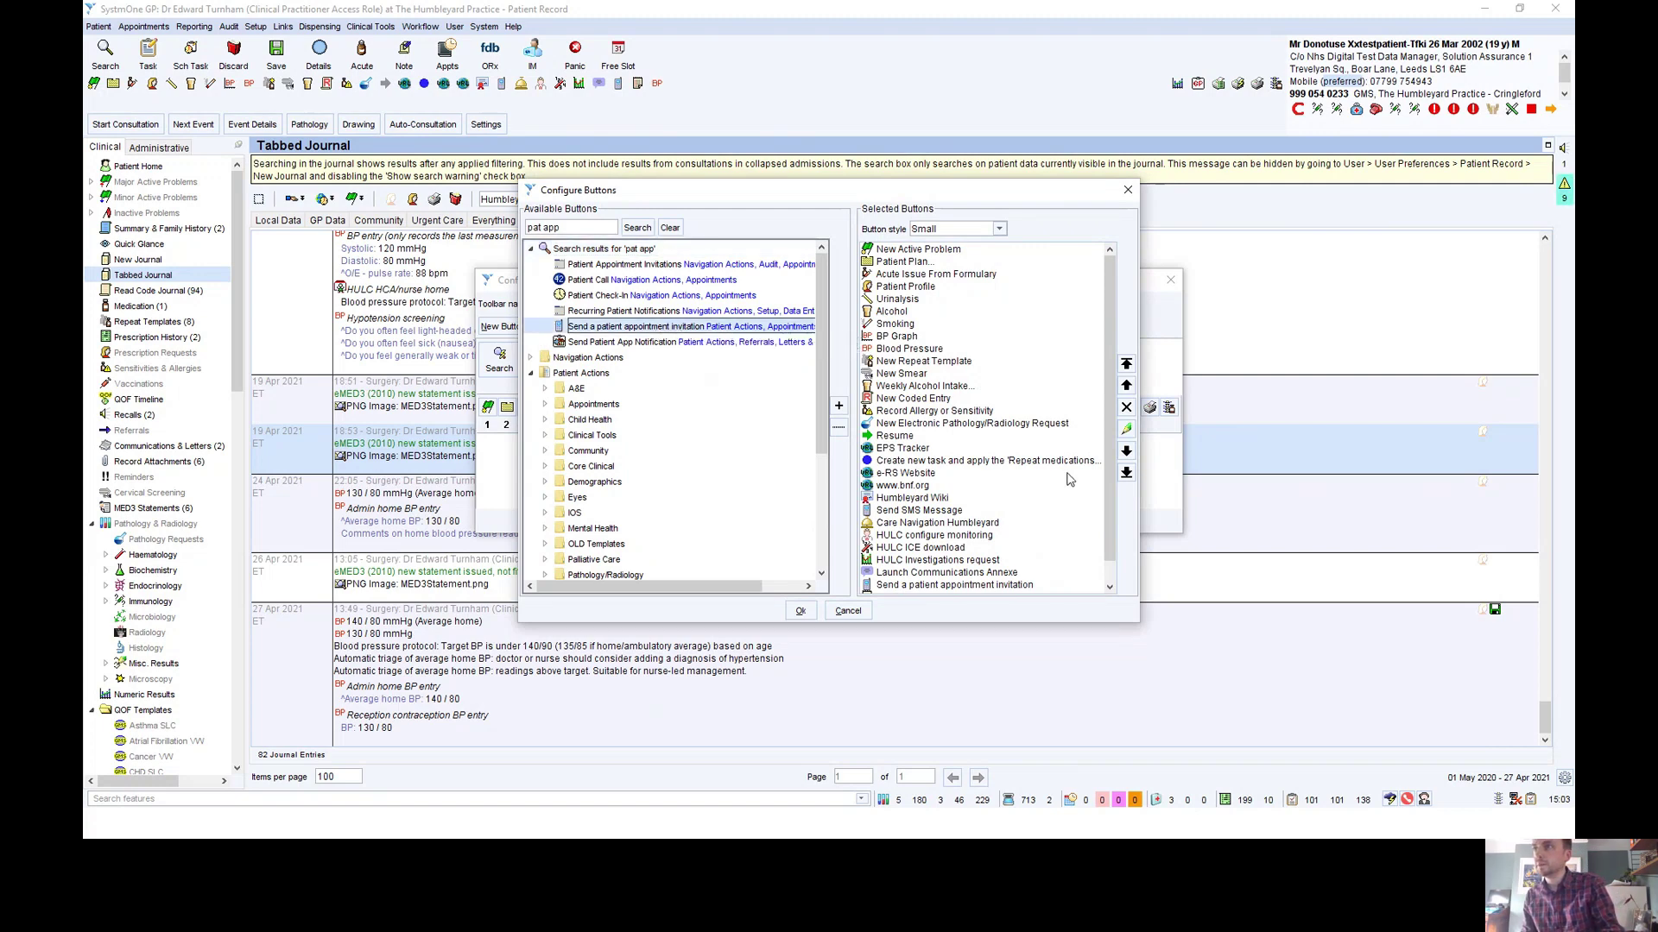
pyautogui.scroll(-1, 1071, 470)
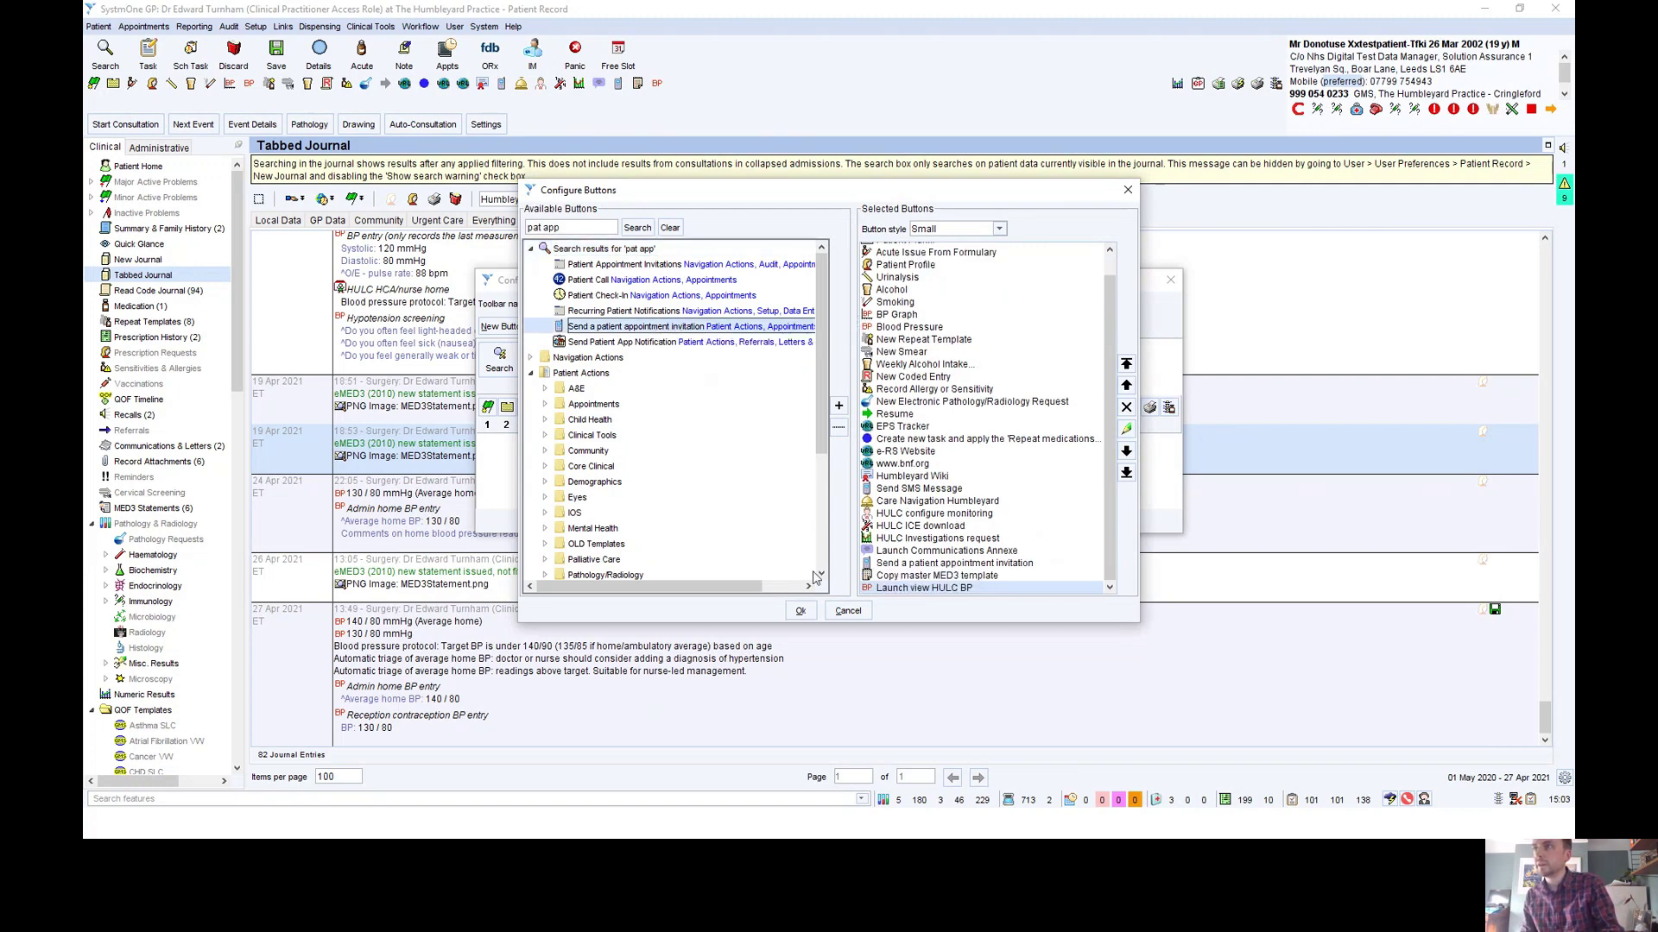
pyautogui.click(848, 611)
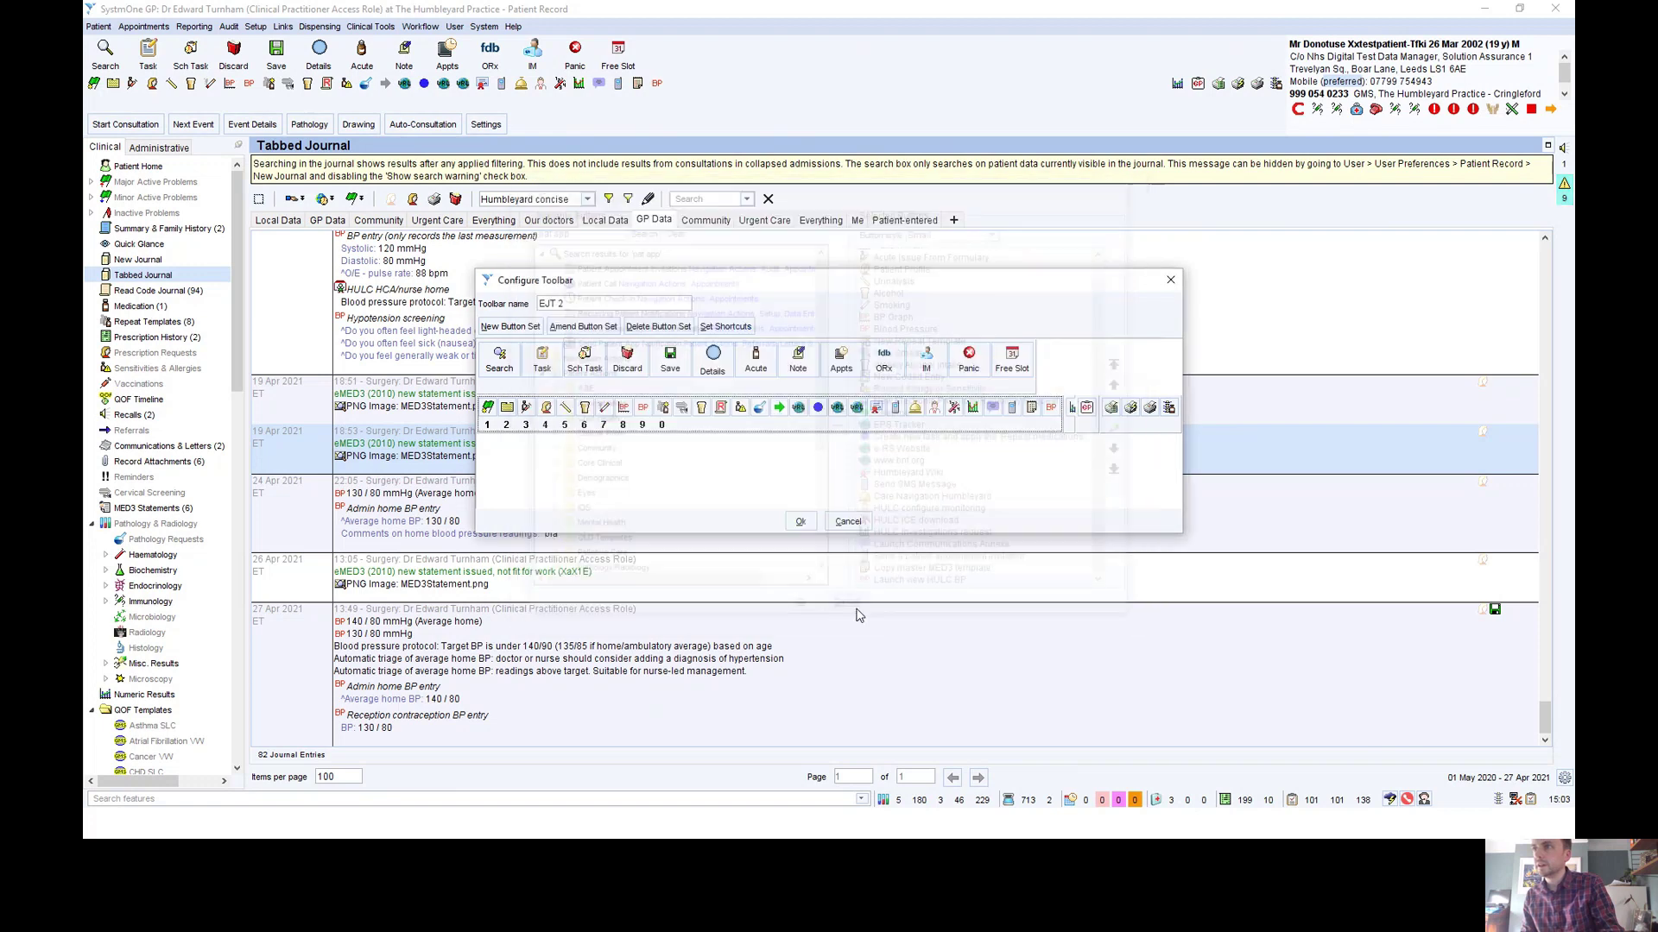
pyautogui.click(848, 522)
# Start a new appointment invitation for the patient with the Face to face type
pyautogui.click(620, 84)
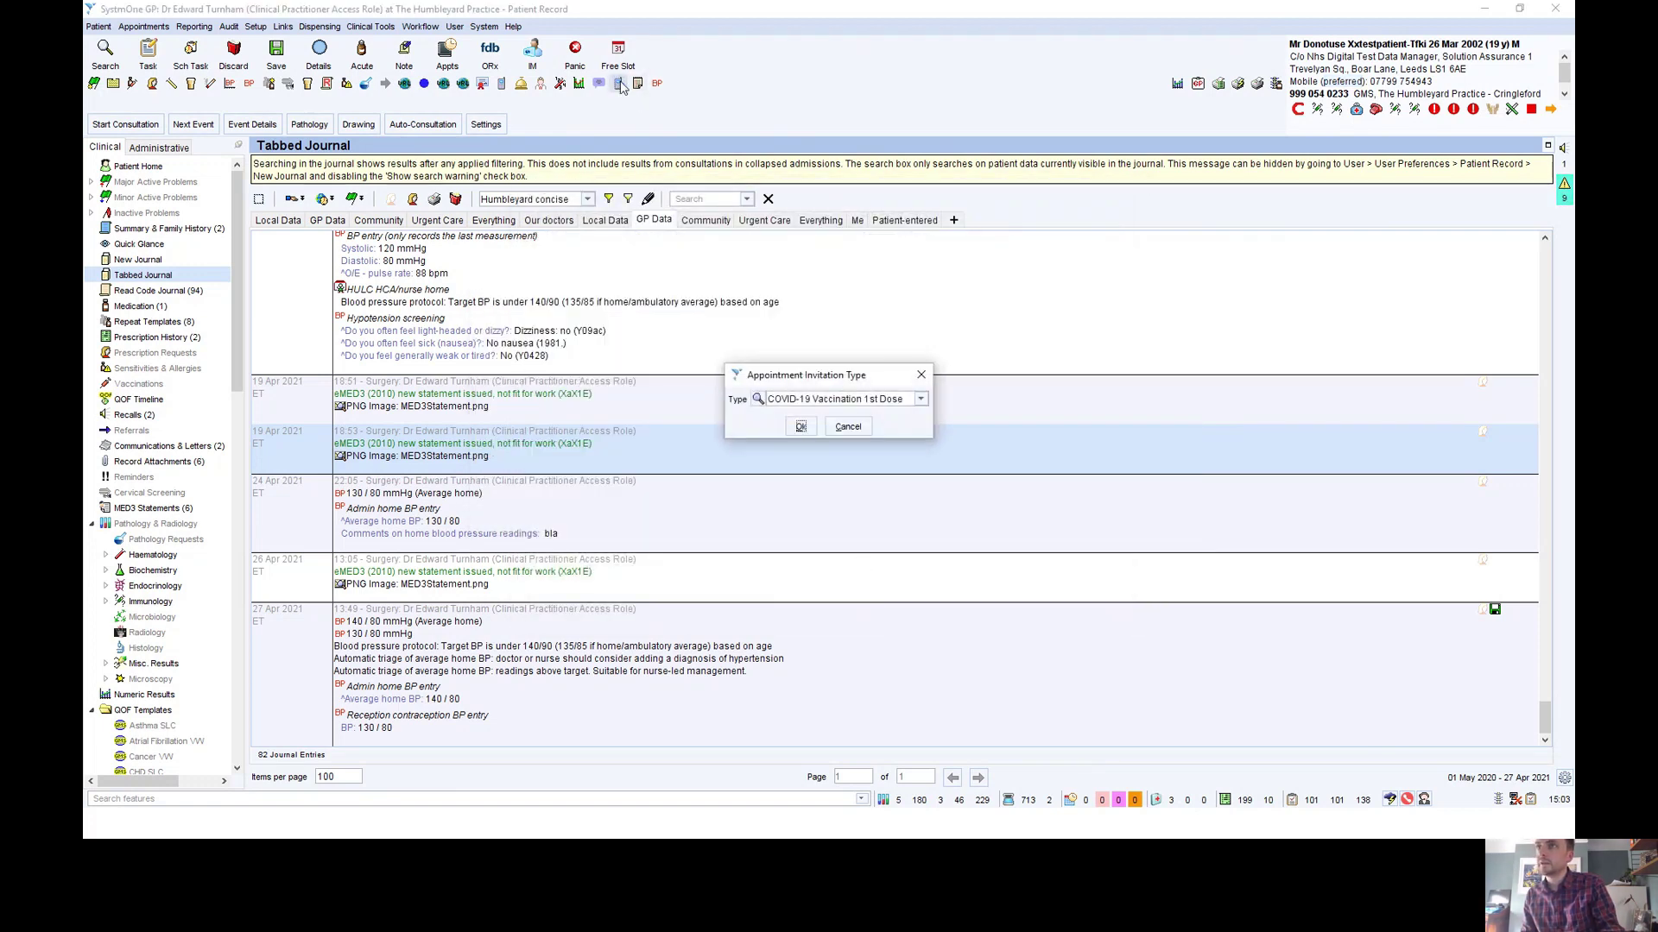
pyautogui.click(889, 399)
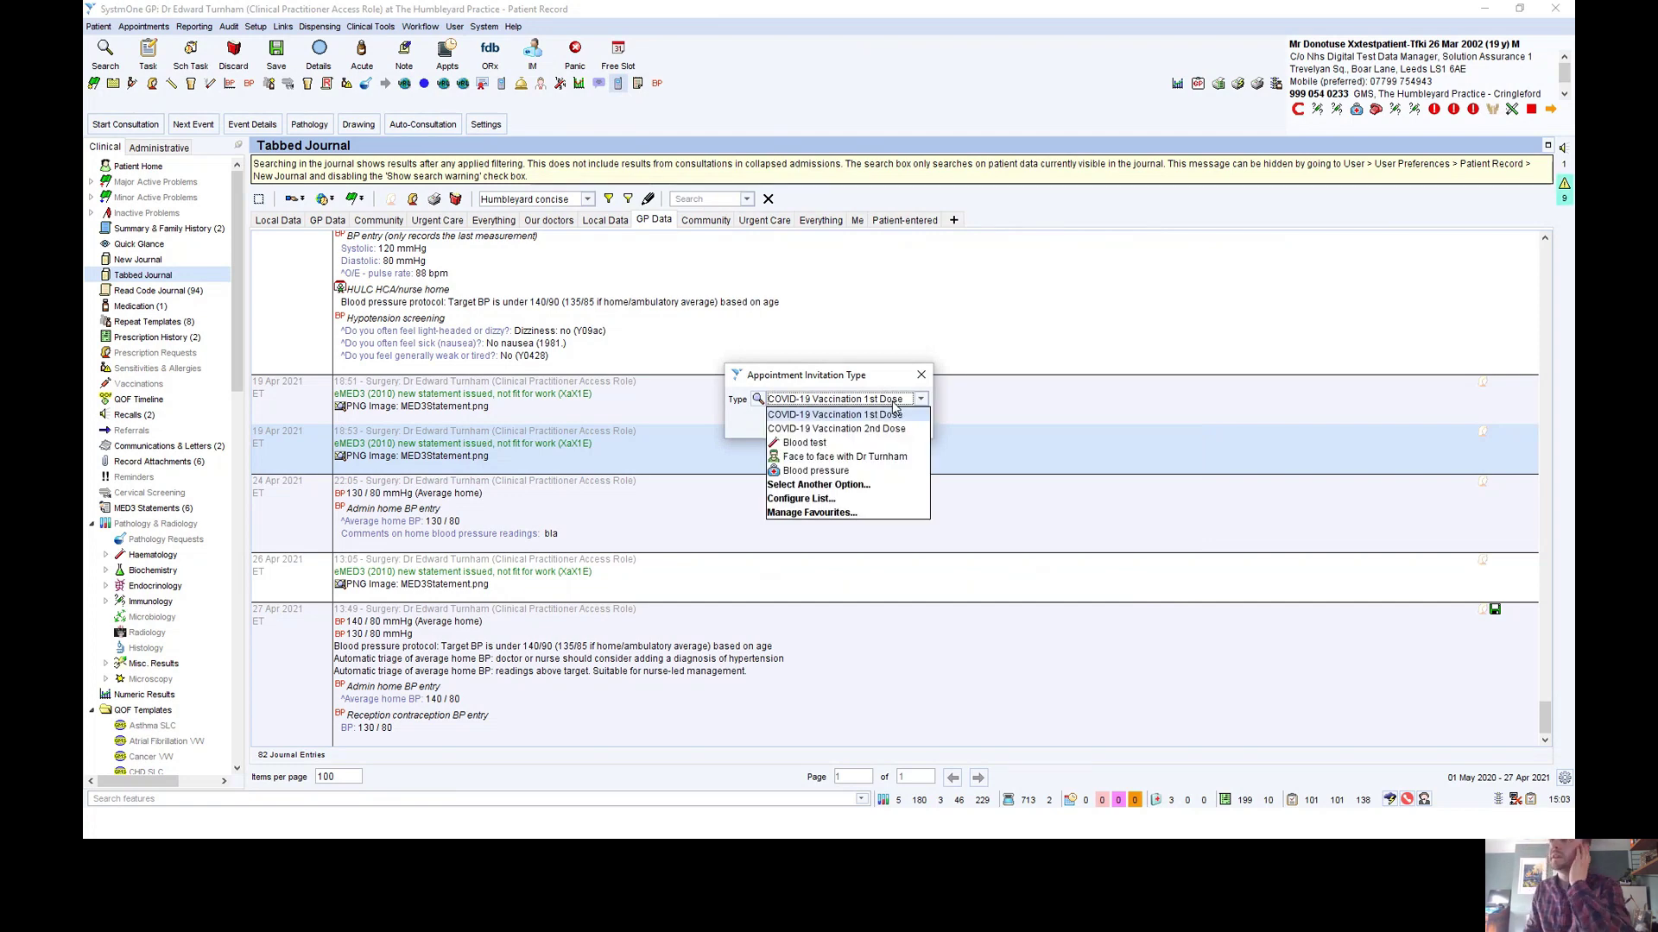
pyautogui.click(855, 458)
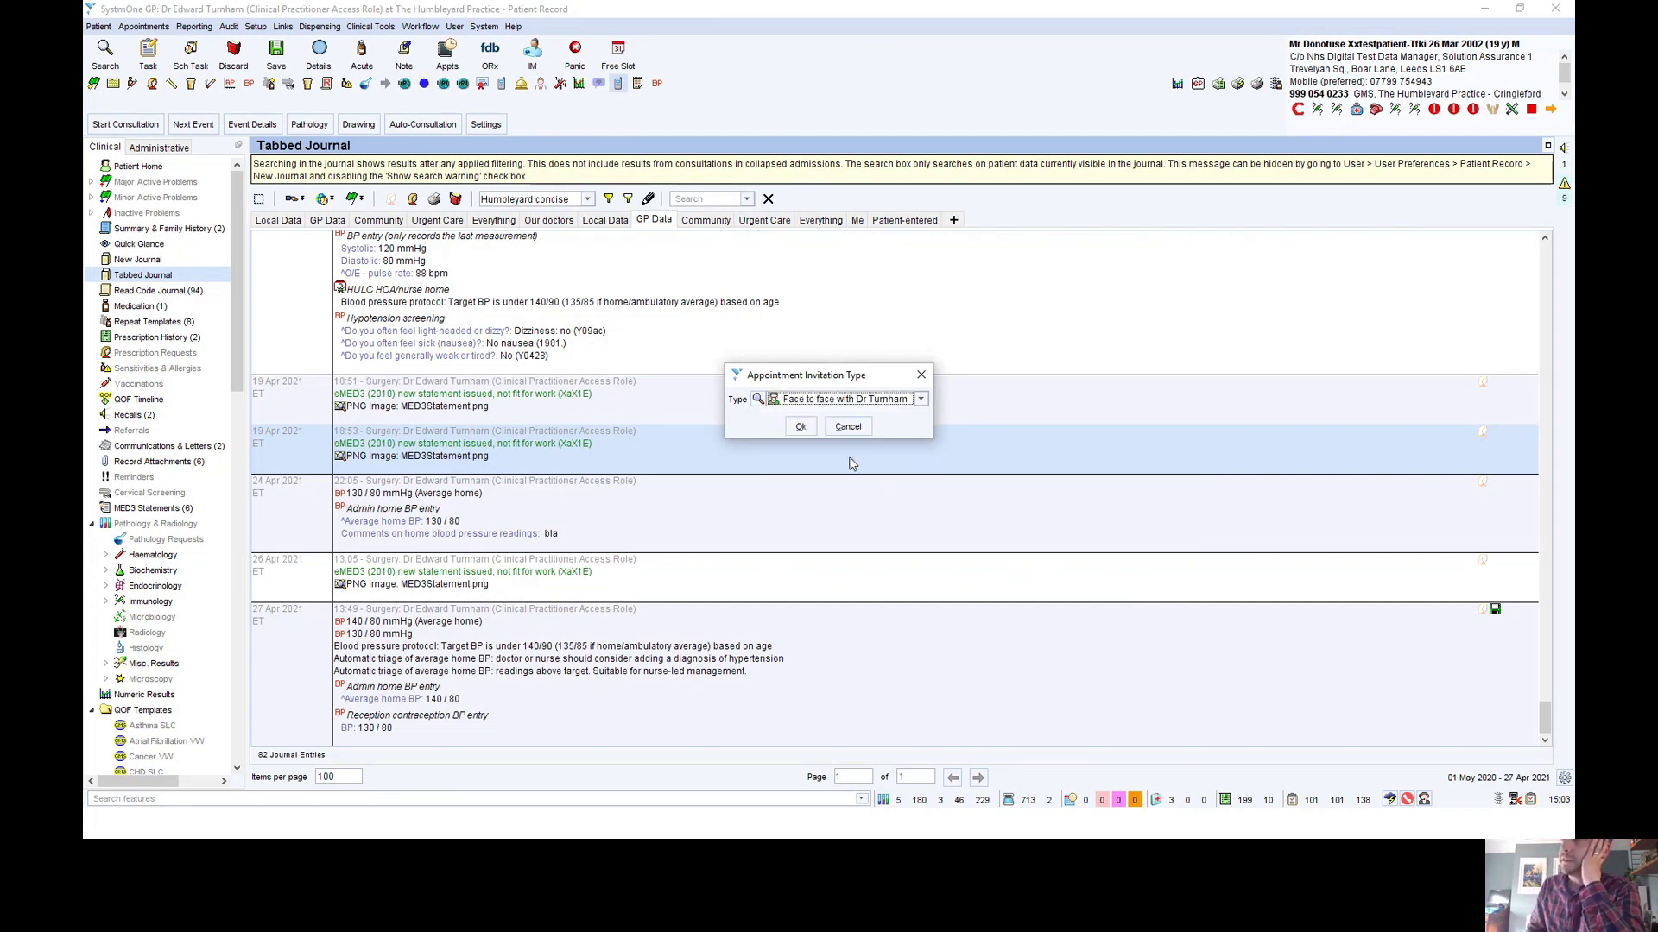
pyautogui.click(801, 428)
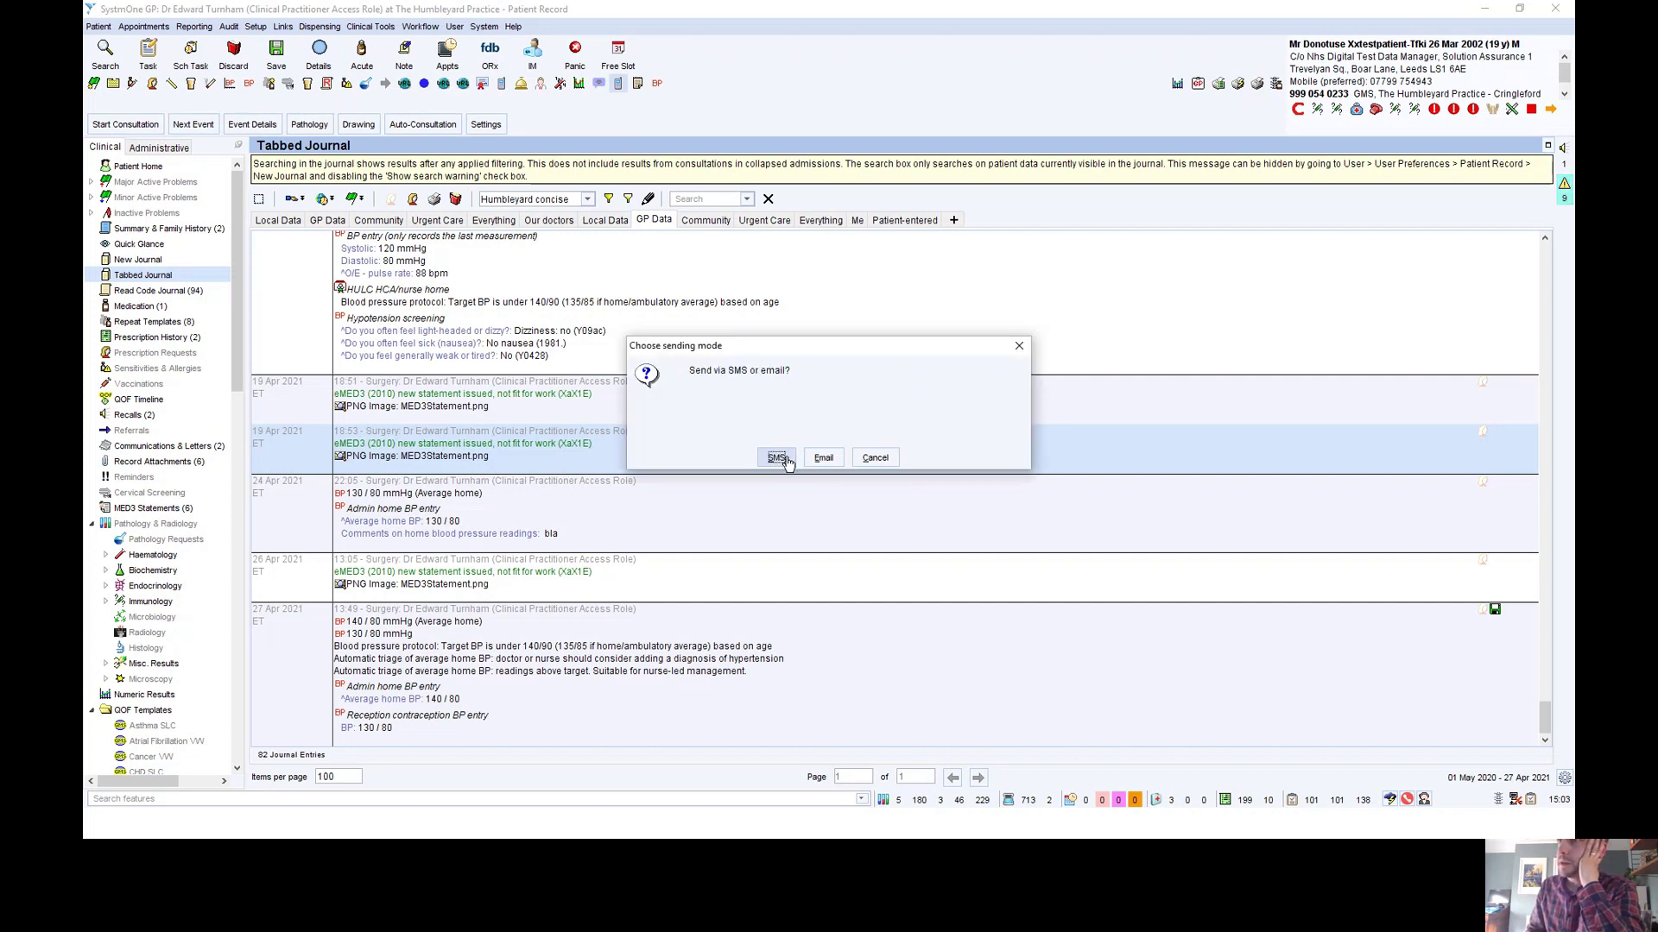
# Send it by SMS using the face-to-face booking message from User Preset 1
pyautogui.click(784, 460)
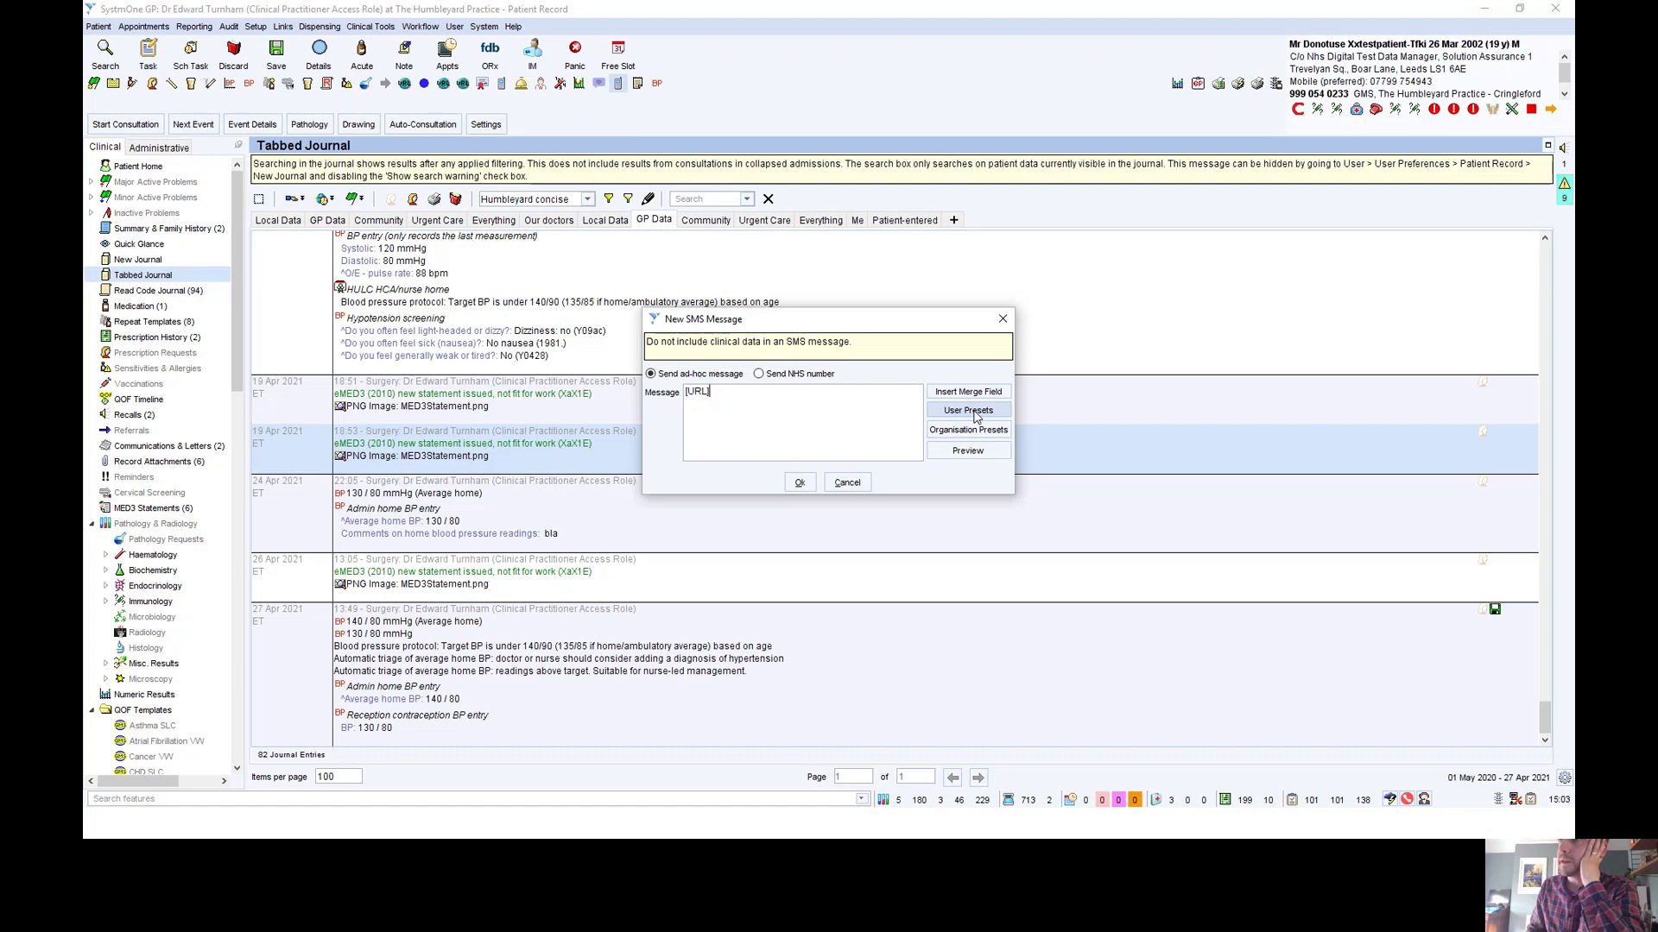
pyautogui.click(975, 415)
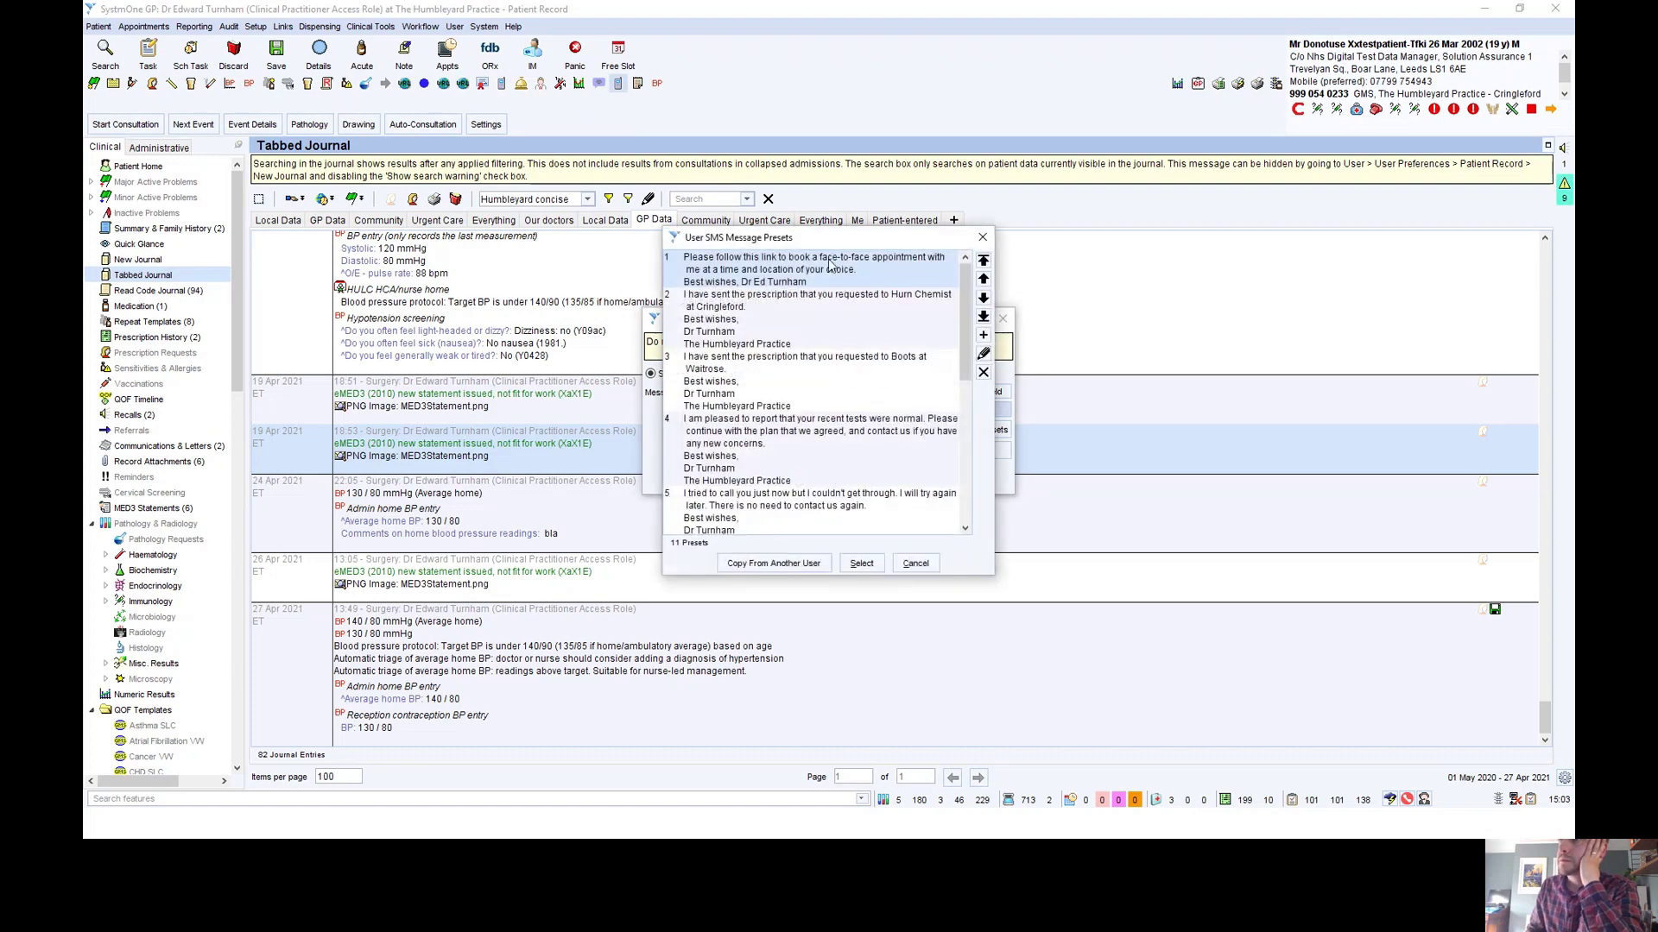
pyautogui.doubleClick(831, 263)
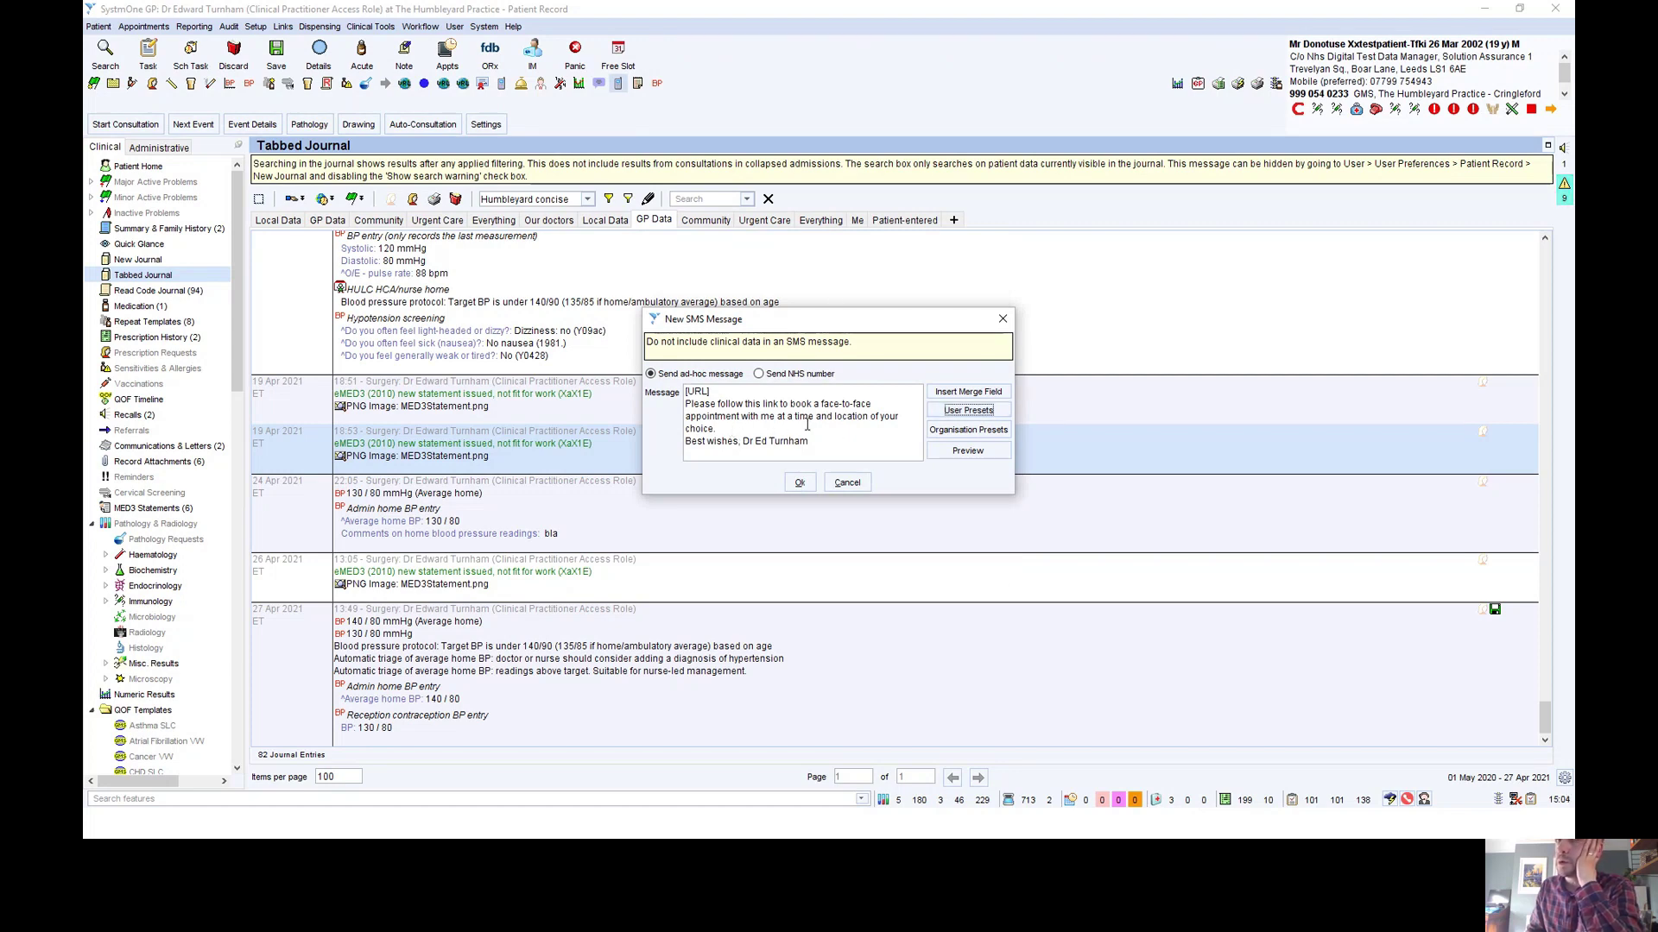
pyautogui.click(801, 484)
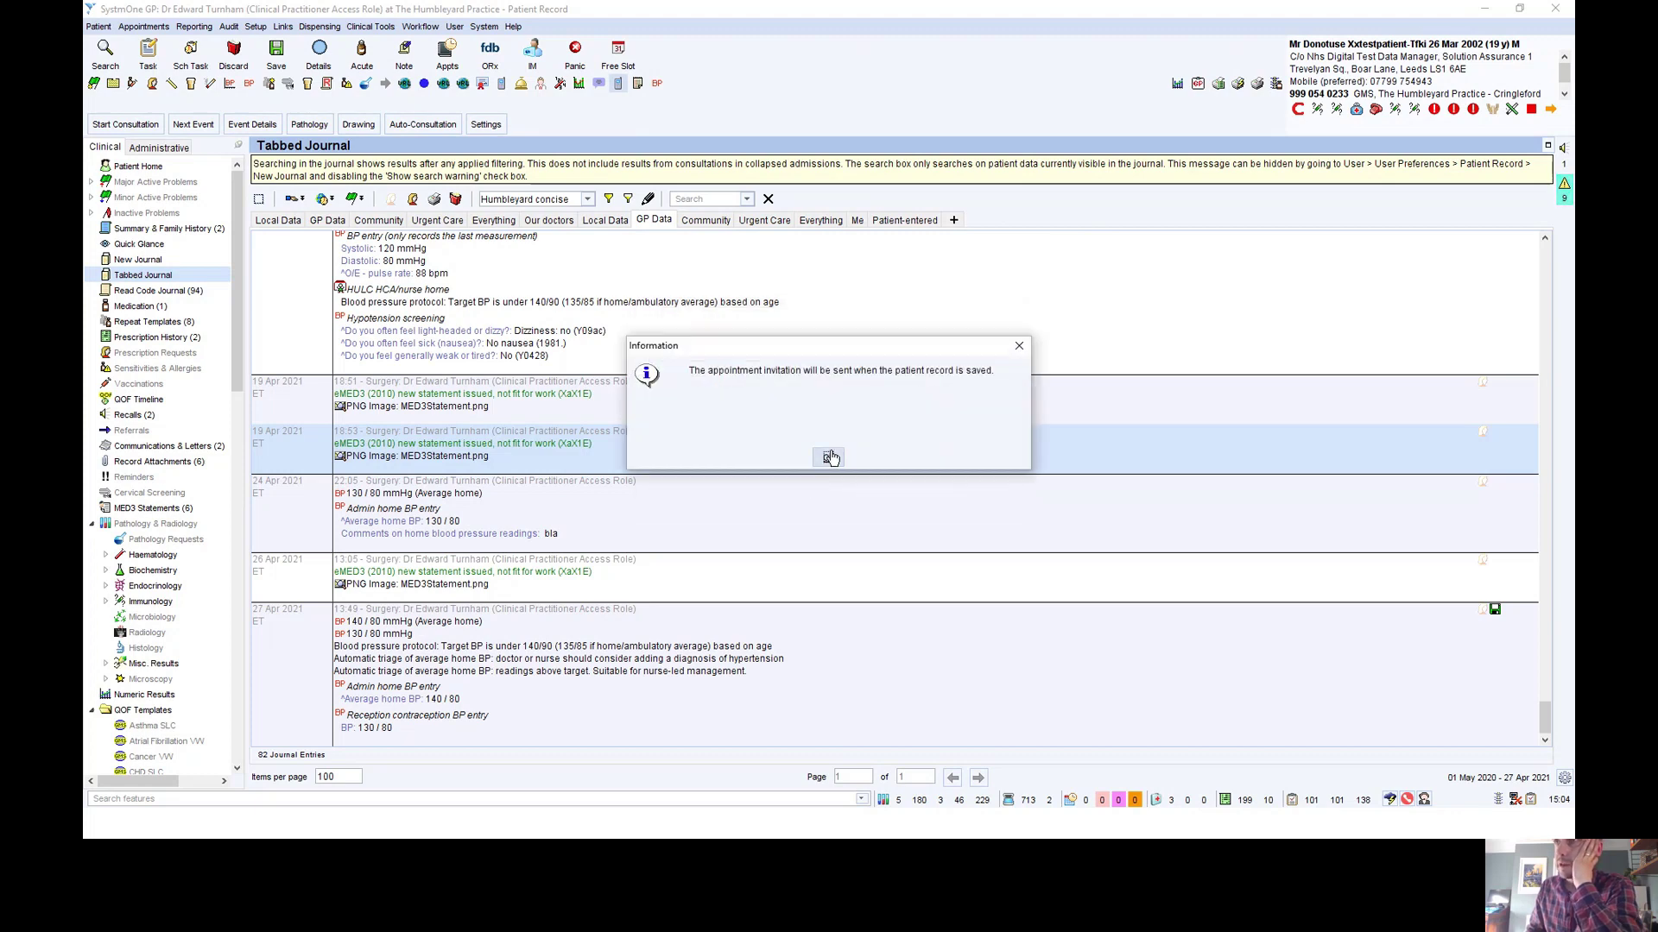
# Acknowledge the send-on-save notice and play RPReplay_Final1619512535.MP4 in VLC
pyautogui.click(827, 458)
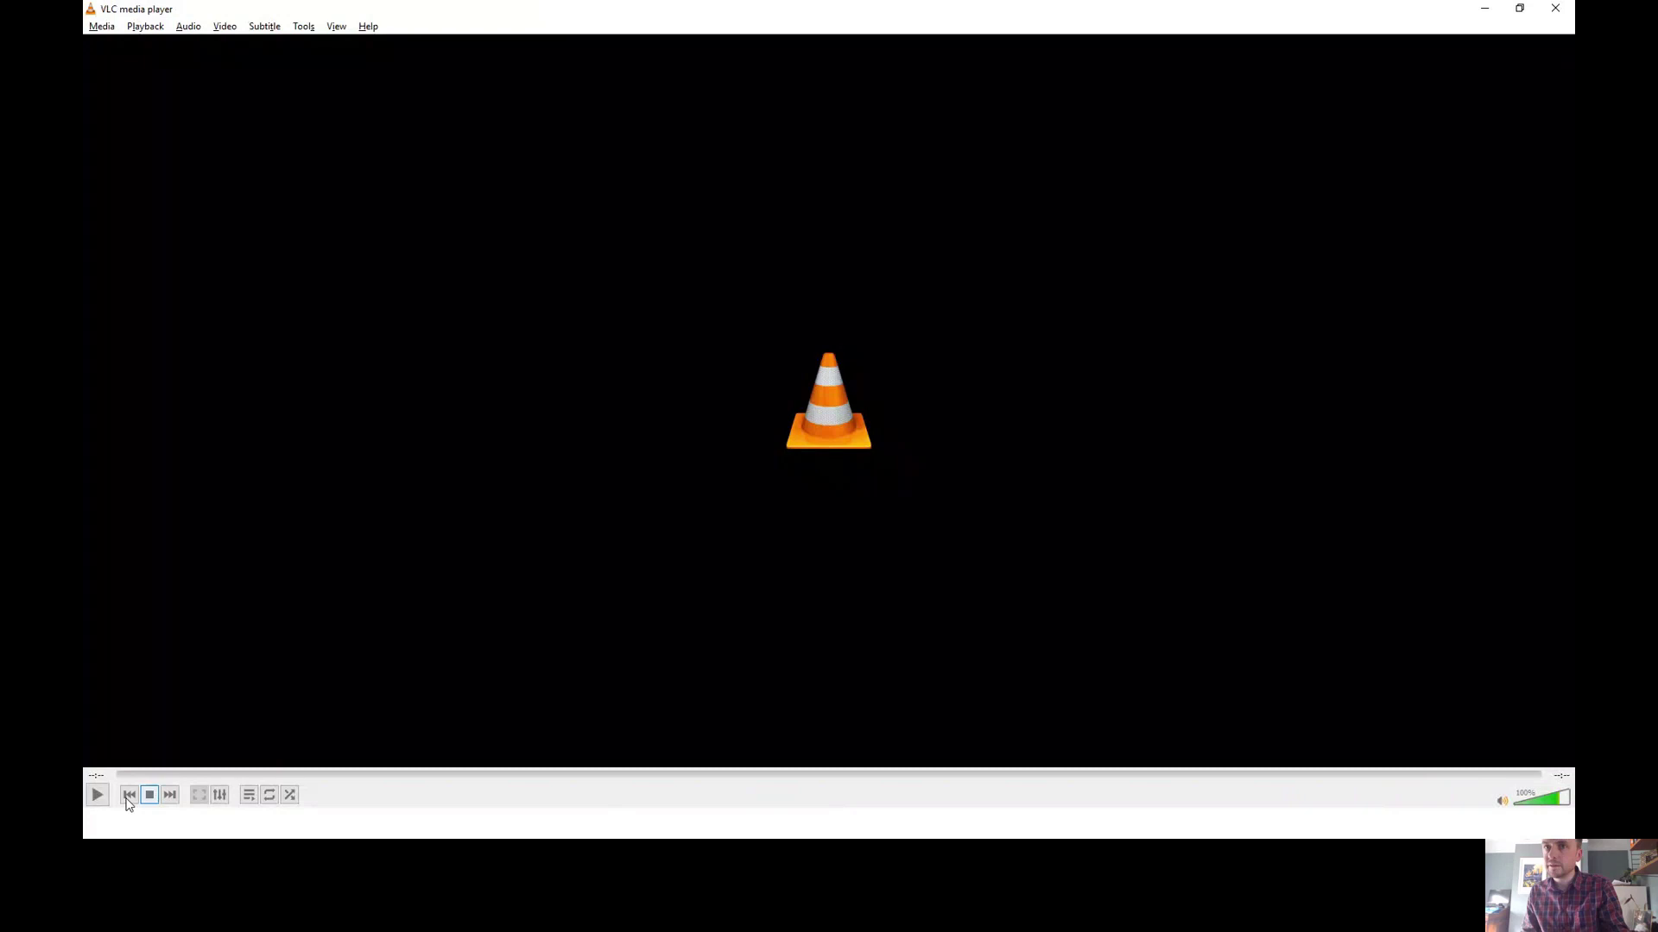
pyautogui.click(96, 794)
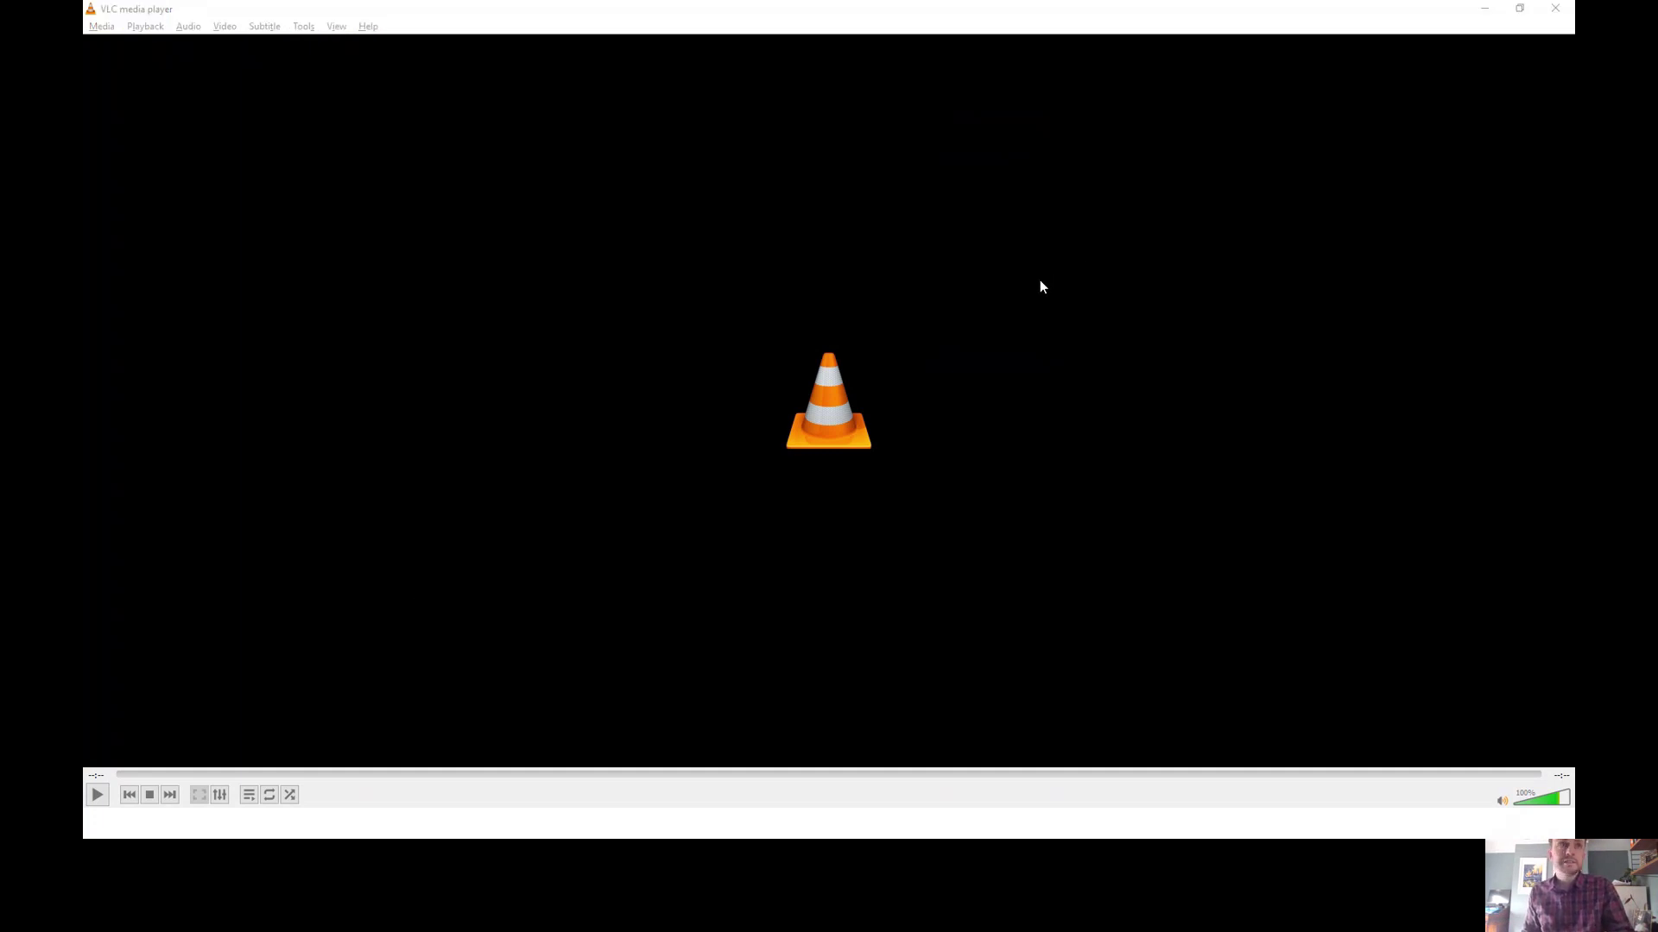
pyautogui.hotkey('alt', 'Tab')
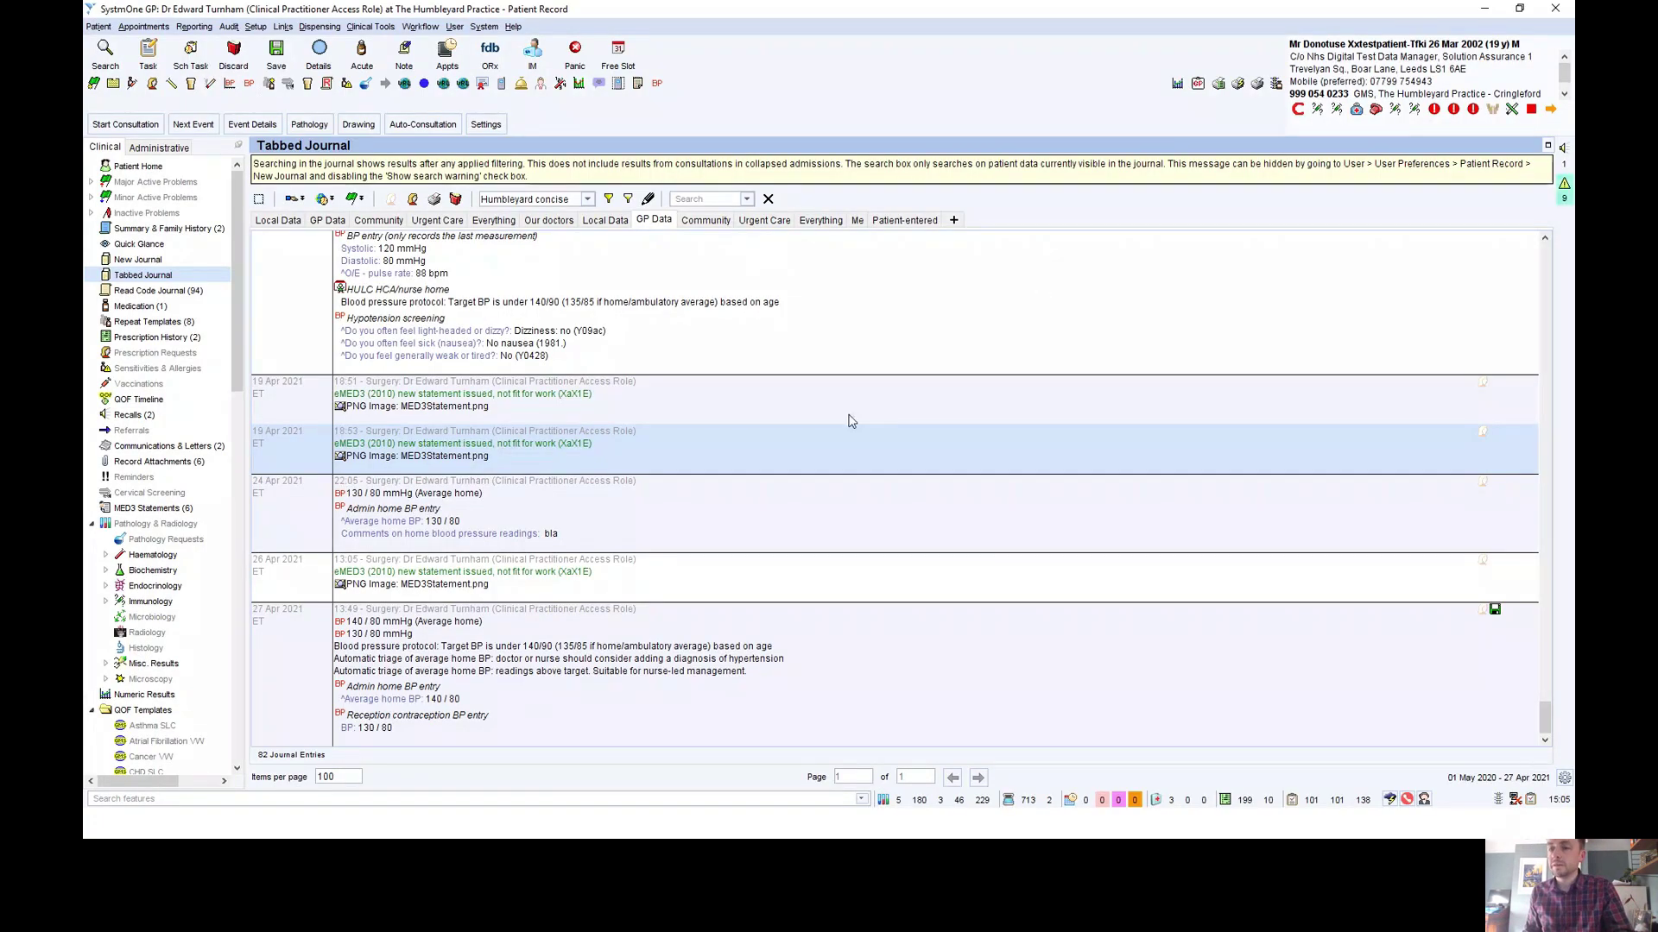